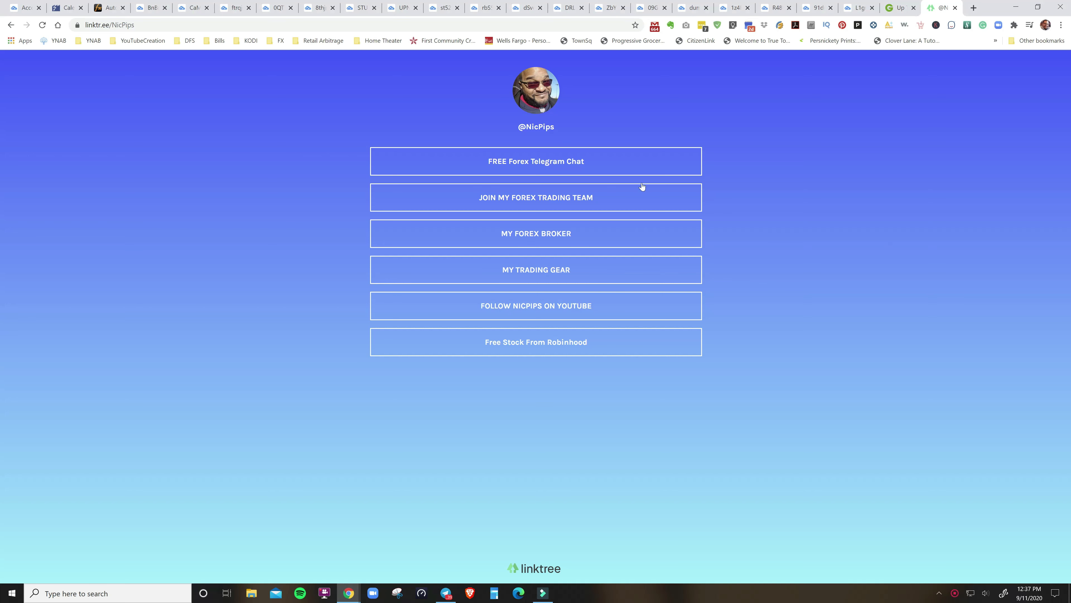
- Open the FREE Forex Telegram Chat link in Telegram and look back through the channel's September trade posts
left_click(567, 168)
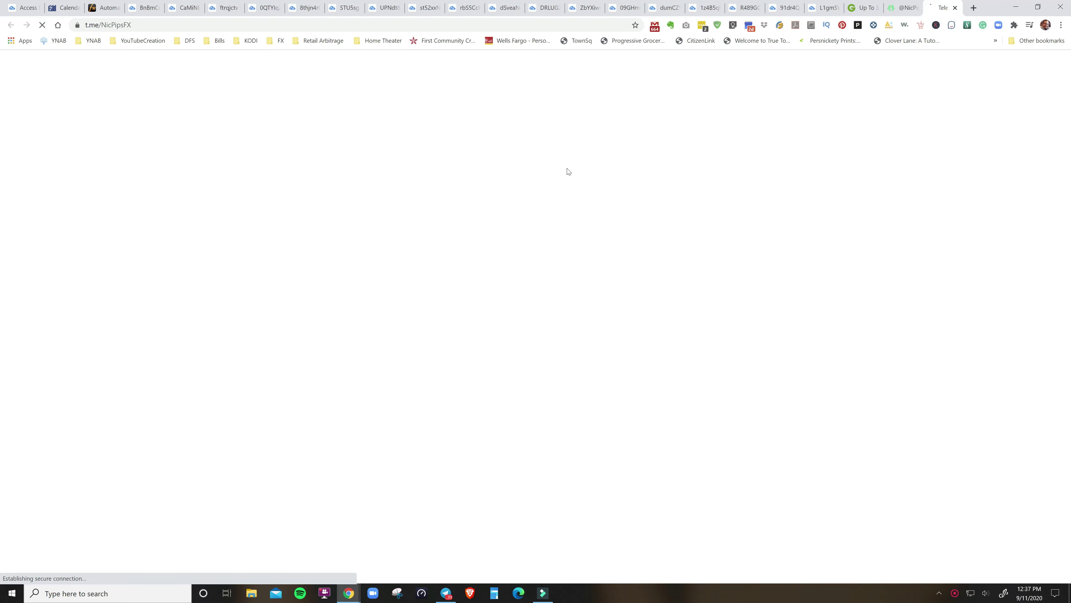
left_click(557, 112)
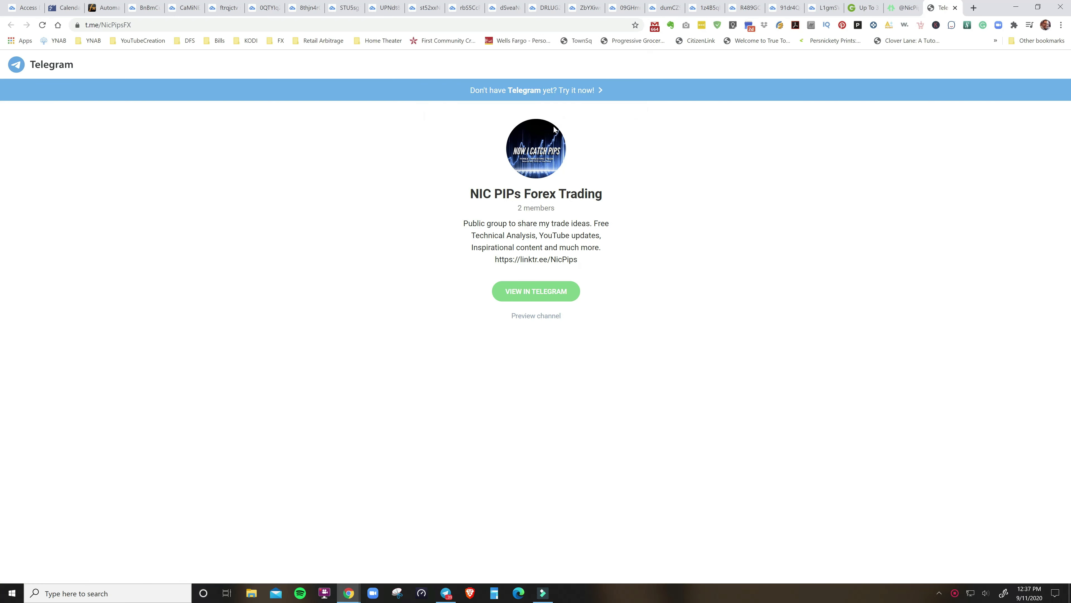
scroll(340, 443, "up", 5)
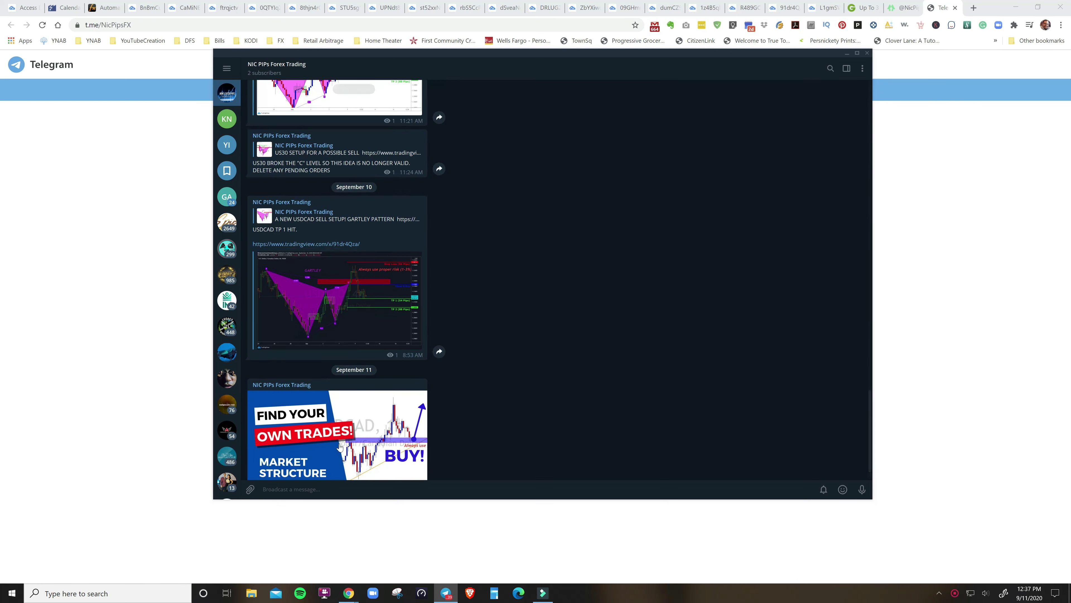
scroll(340, 444, "up", 2)
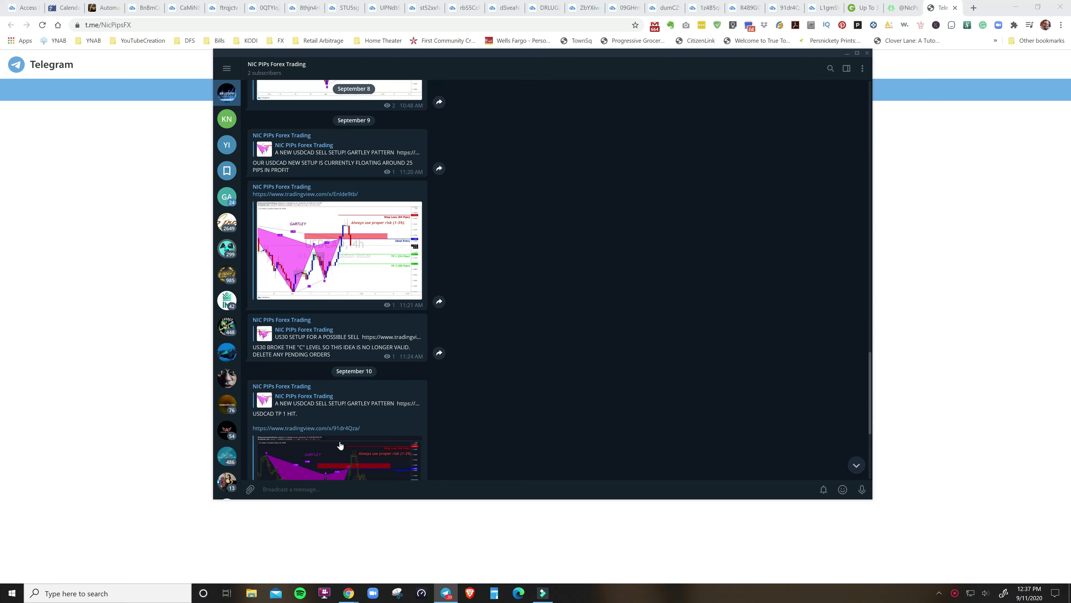
scroll(340, 446, "up", 6)
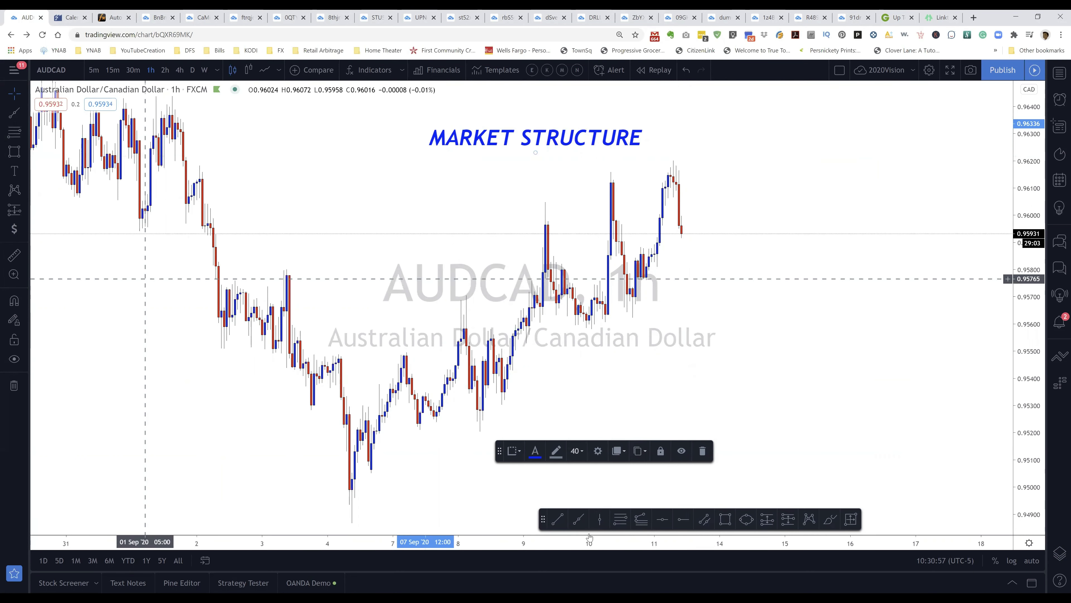
- Draw a steep trend line from about 0.95075 to 0.95539 and a flat one near 0.9522, with the drawing settings bar moved below the chart
left_click(557, 520)
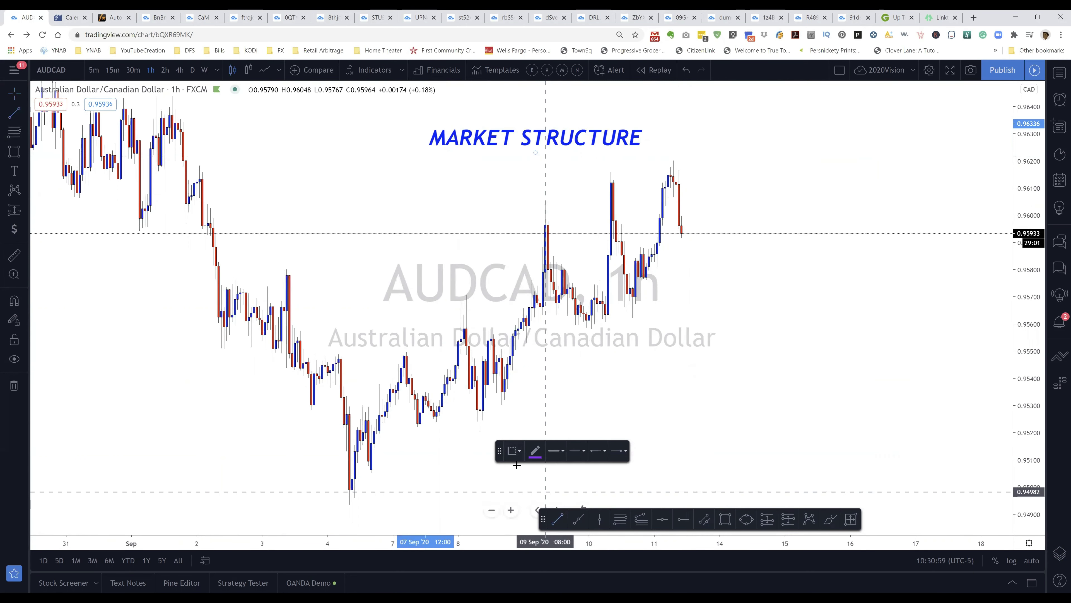
left_click_drag(501, 453, 790, 551)
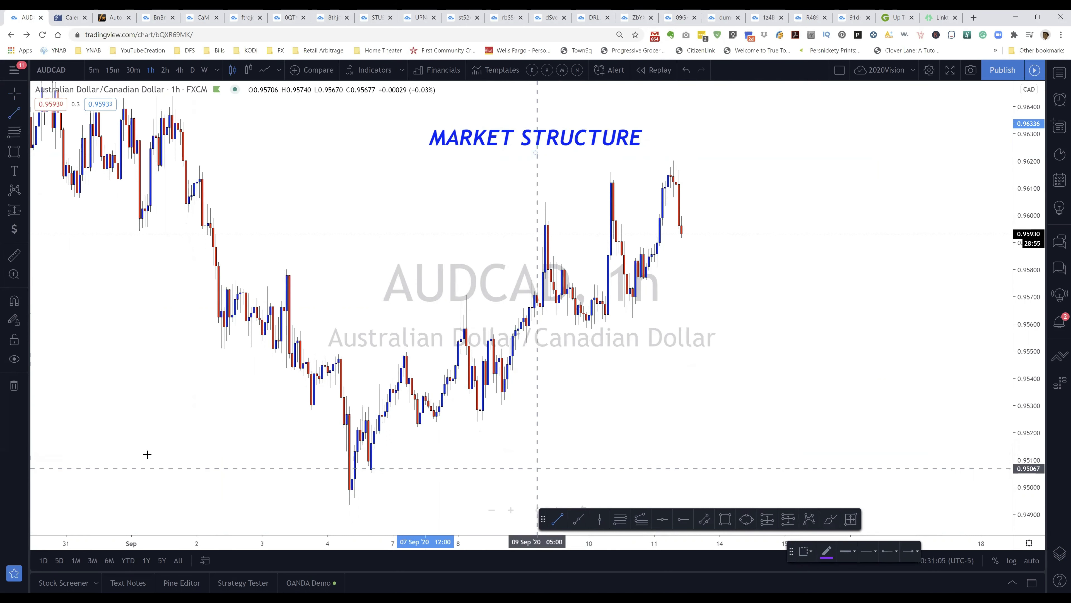
left_click(80, 466)
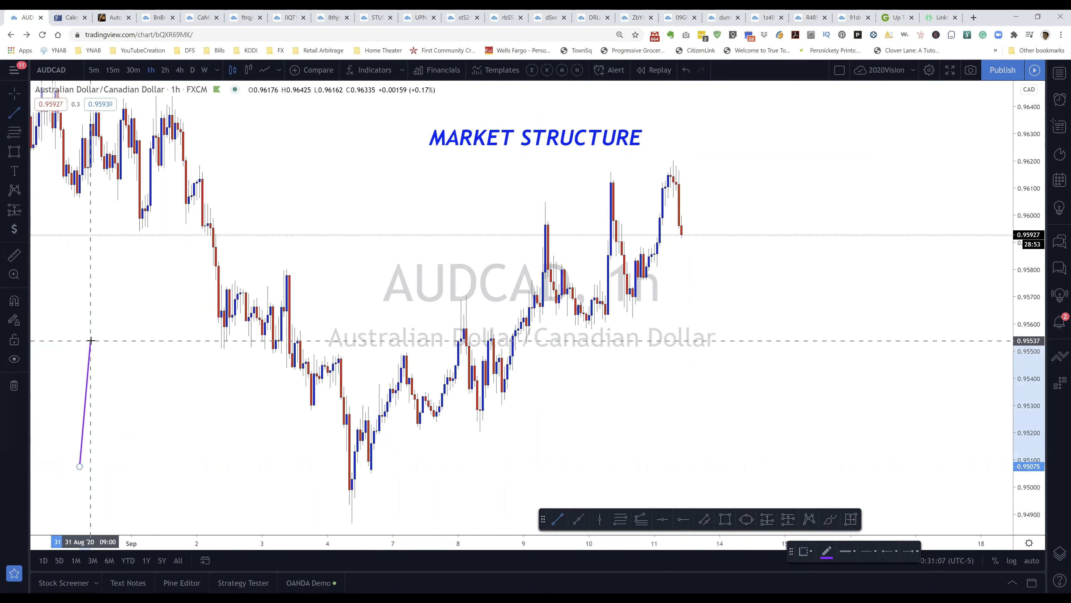
left_click(90, 340)
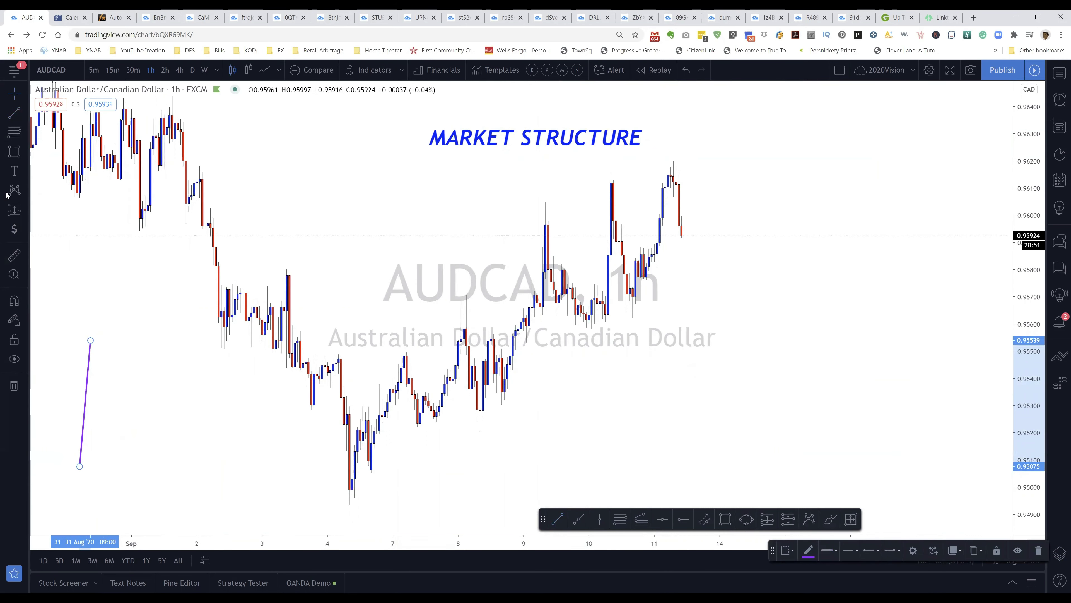
left_click(14, 112)
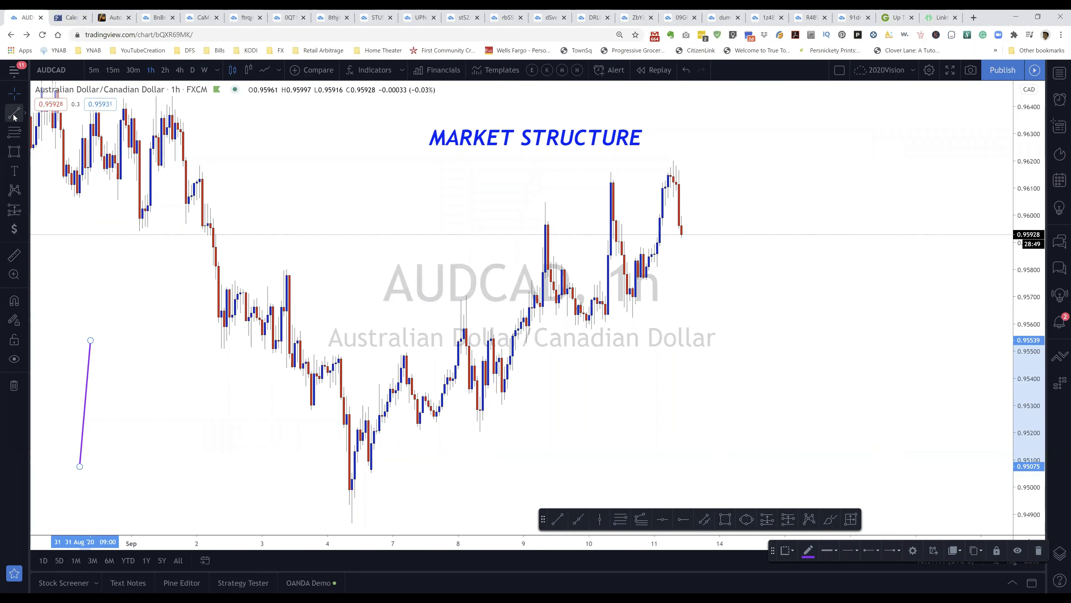
left_click(121, 428)
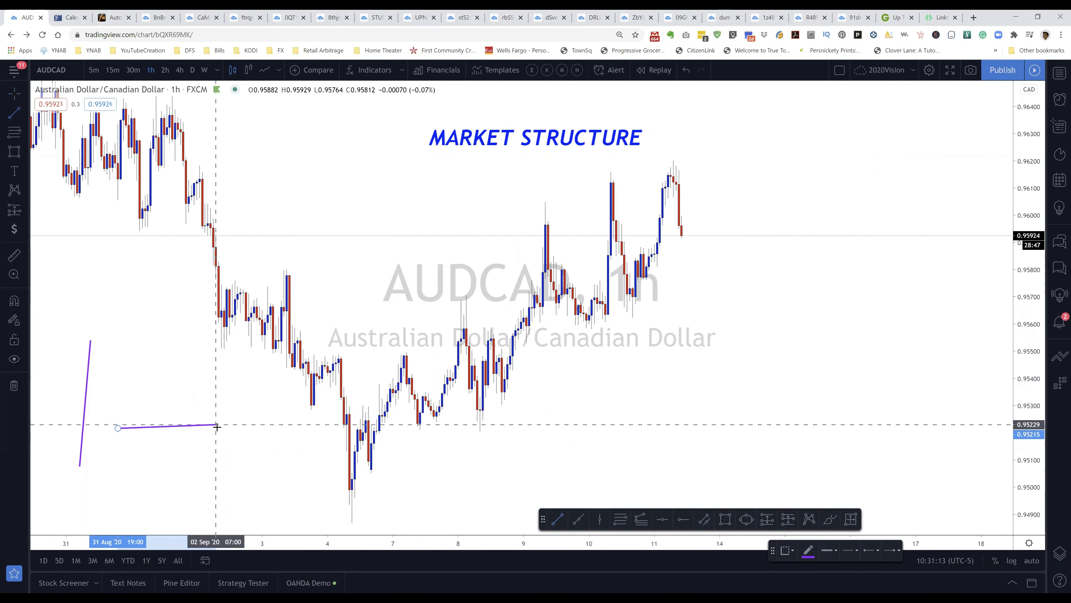
left_click(215, 426)
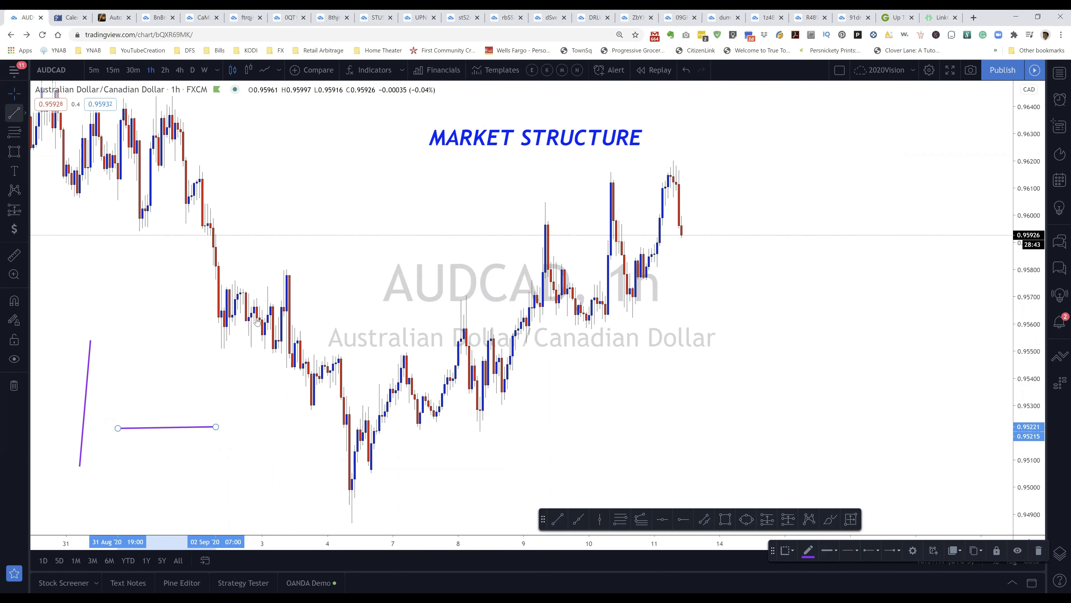
- Draw a falling arrow from about 0.95407 to 0.95059 beside the trend lines and undo all three sample drawings
left_click(26, 113)
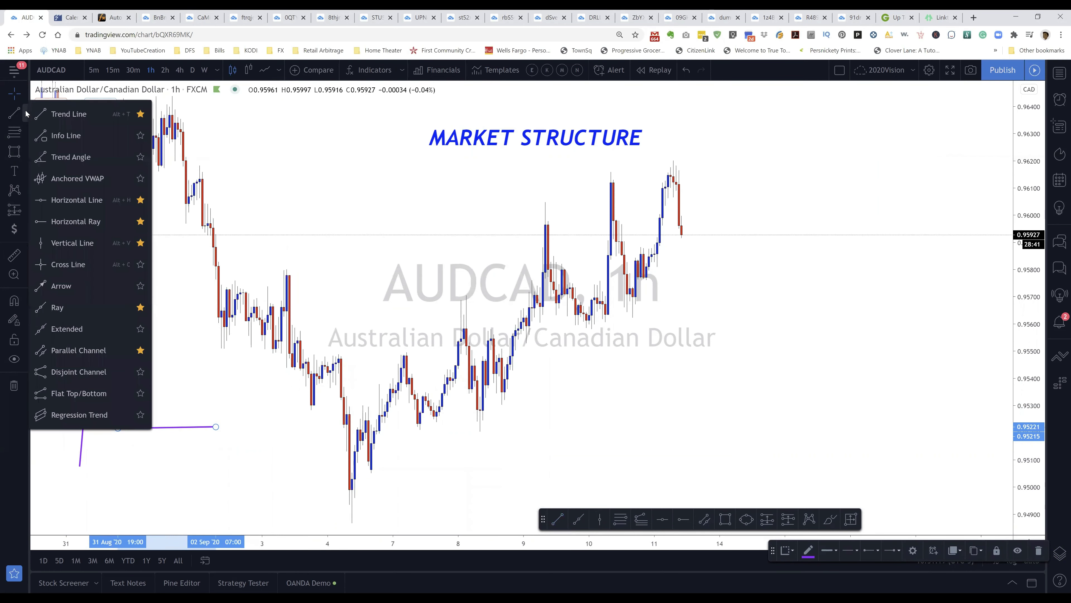
left_click(61, 286)
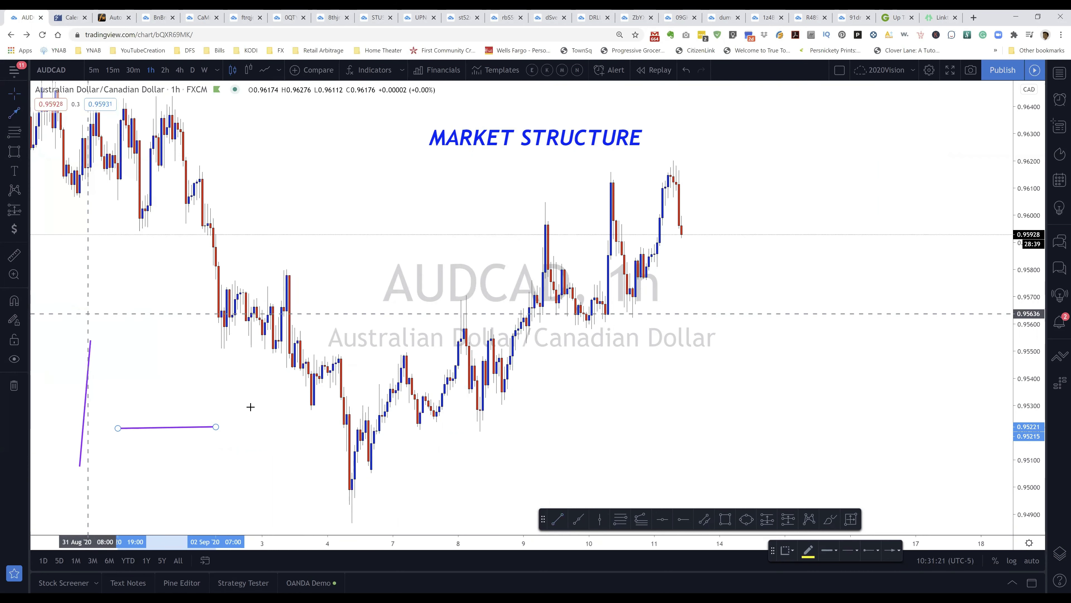
left_click(235, 376)
left_click(281, 471)
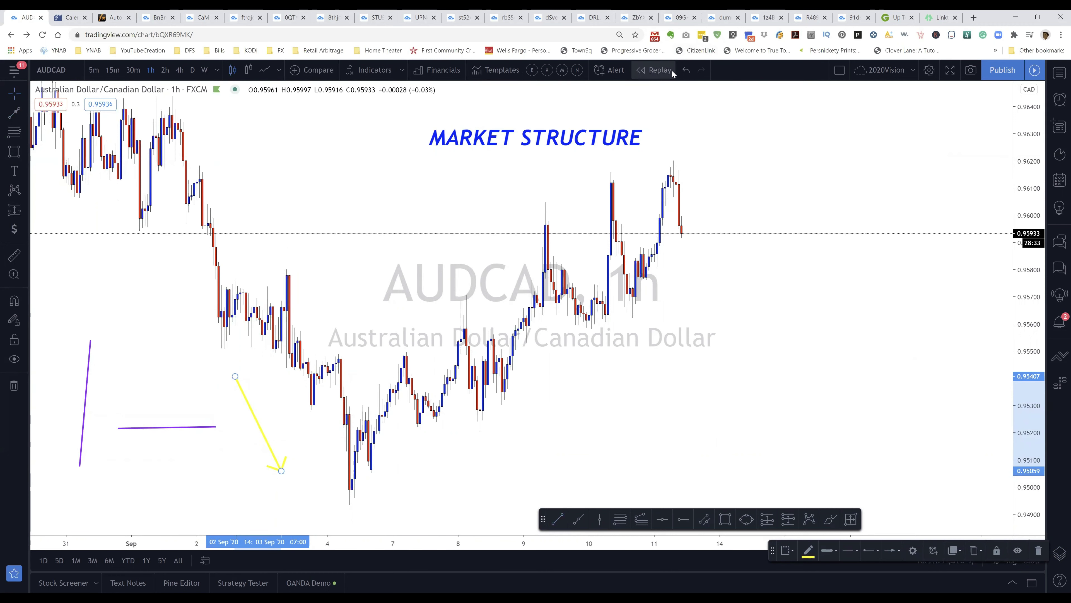
left_click(685, 71)
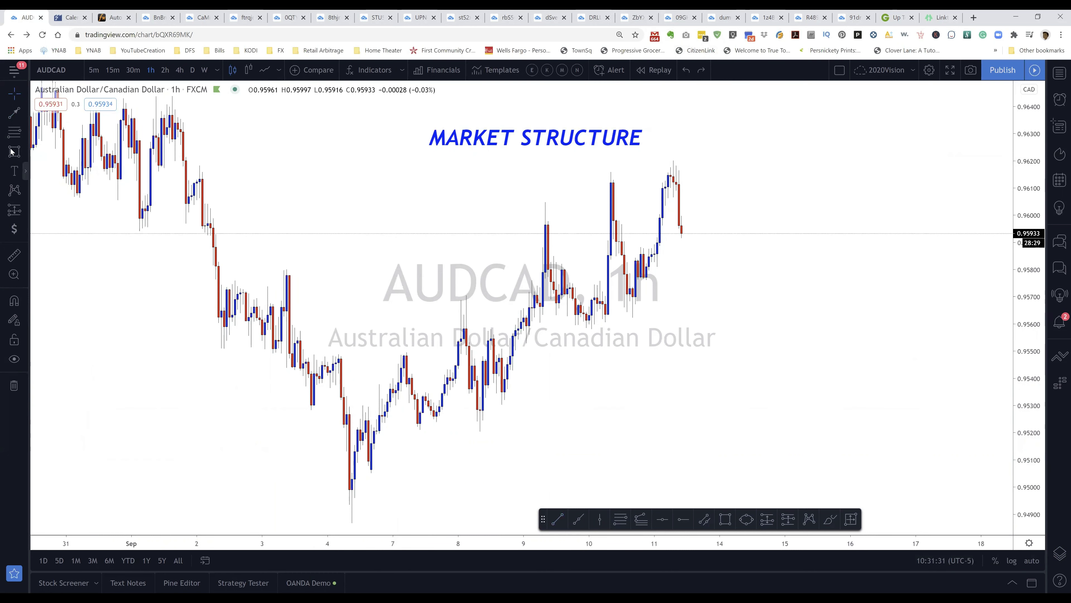
- Draw a rectangle over the 2–3 September consolidation from about 0.95783 to 0.95480 and delete it
left_click(208, 274)
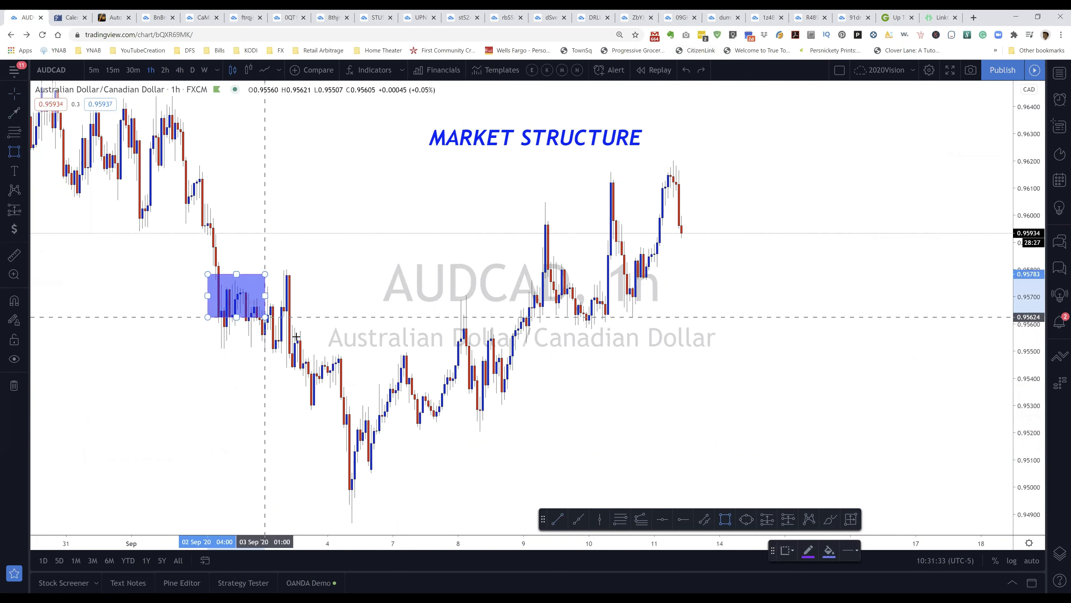
left_click(294, 357)
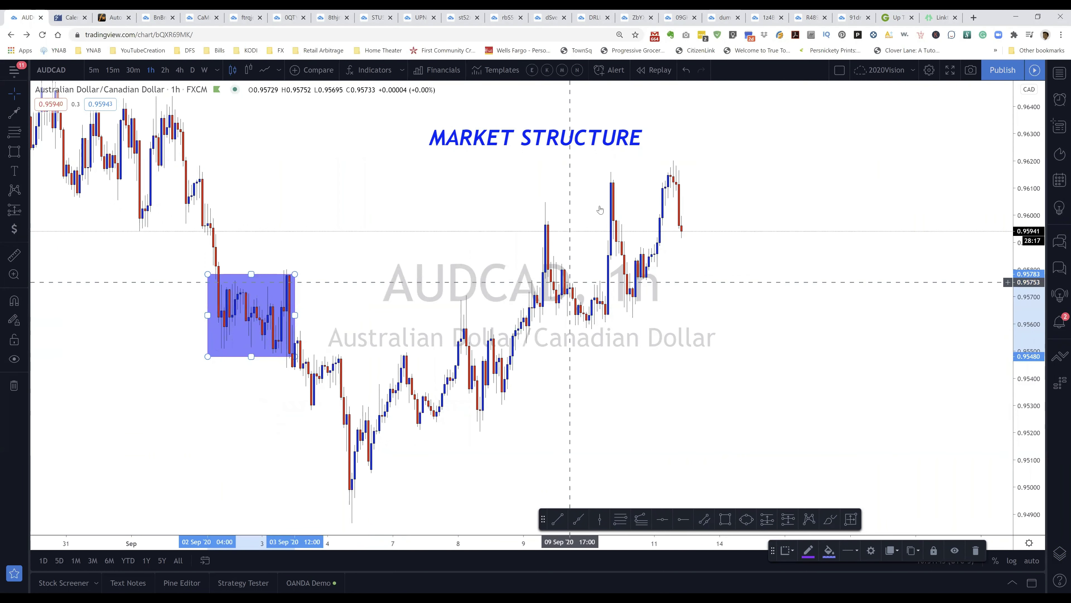
key("Delete")
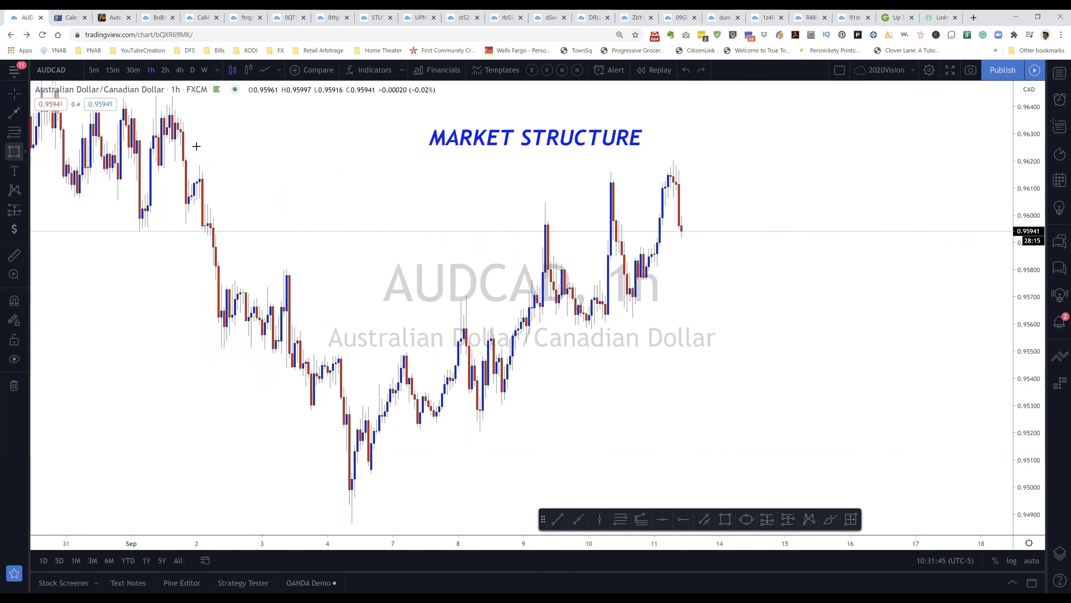
- Cover the 1–4 September downtrend with a rectangle starting at about 0.96429 and undo it
left_click(14, 151)
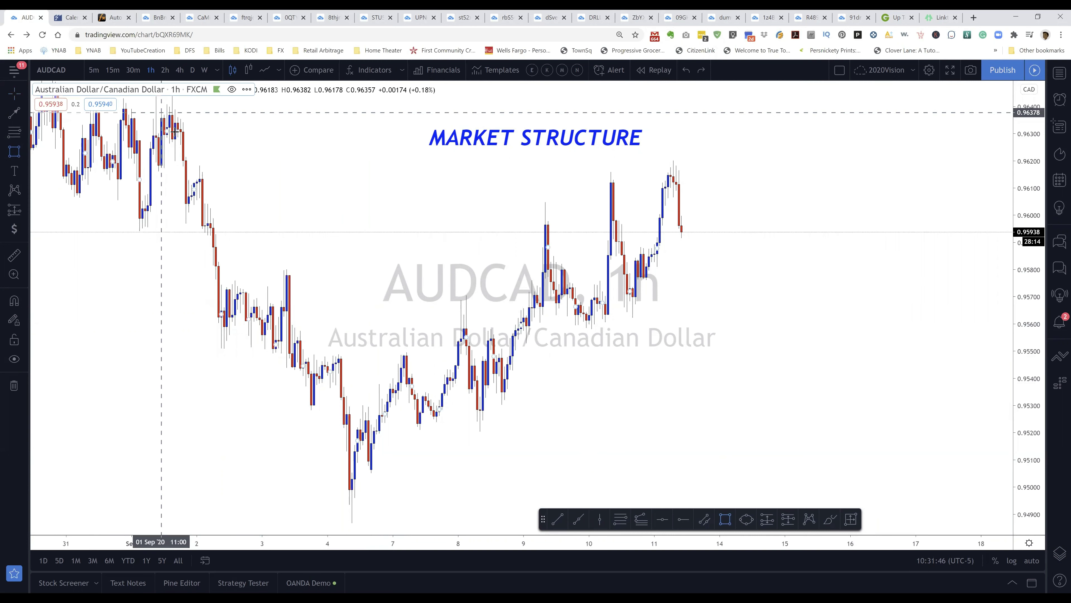
left_click(150, 102)
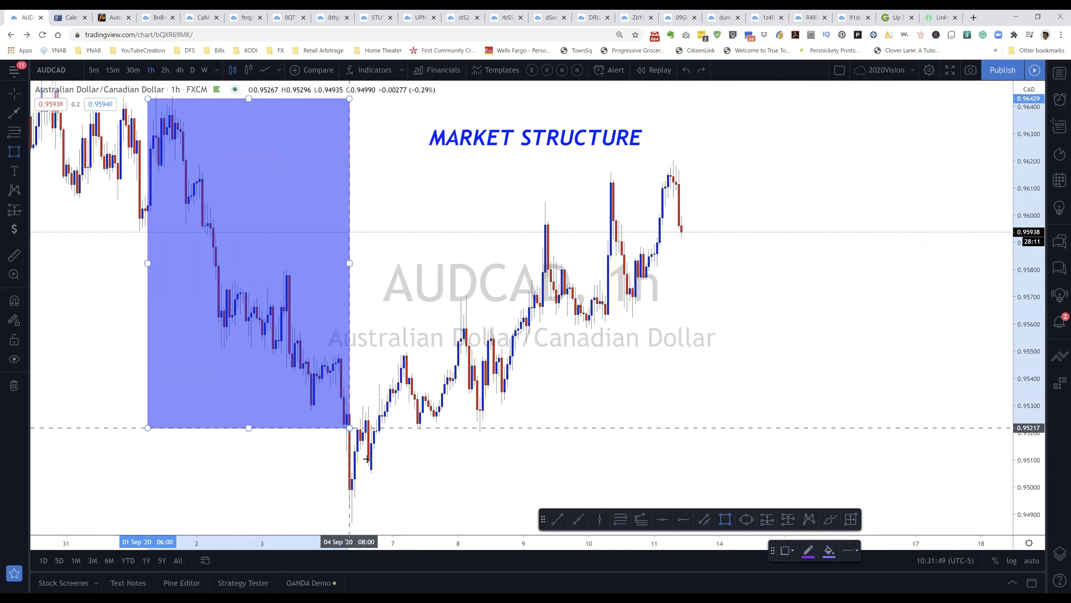
left_click(380, 520)
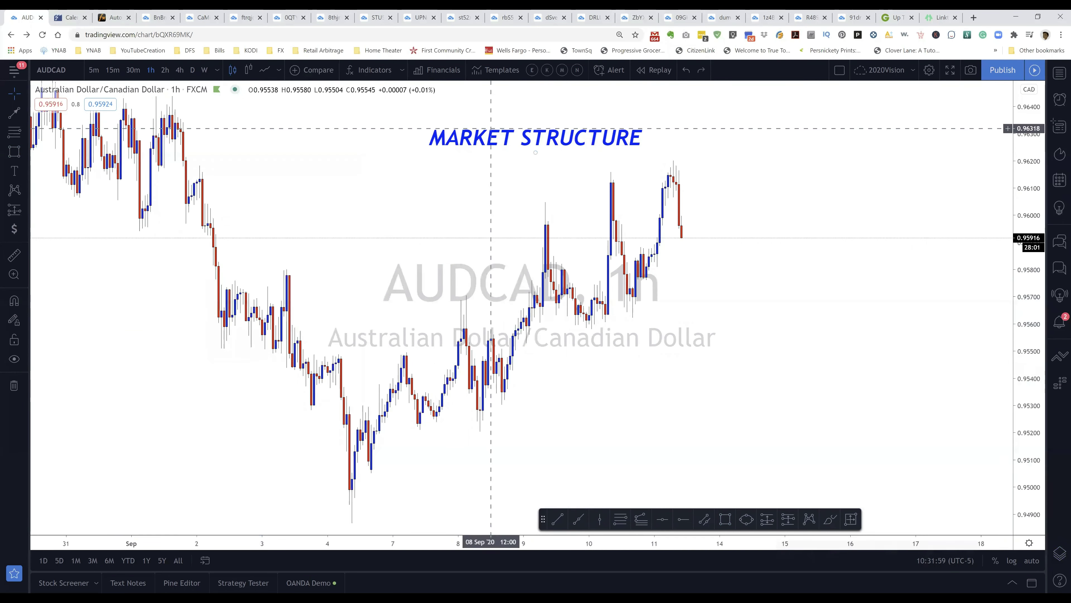
key("ctrl+z")
- Cover the uptrend from the 4 September low with a rectangle between about 0.94865 and 0.96227 and undo it
left_click(14, 152)
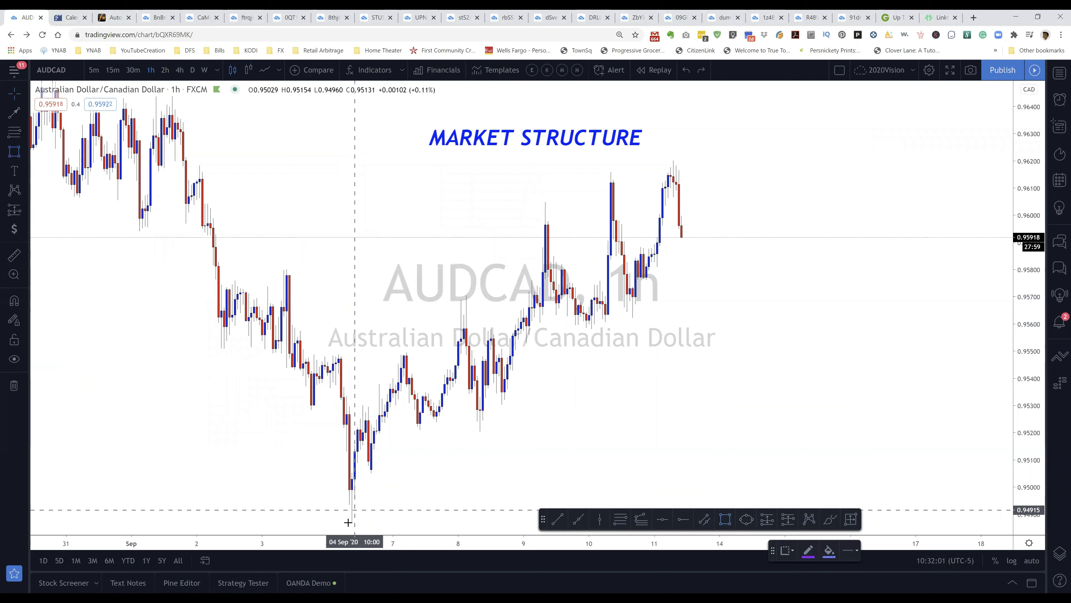
mouse_move(353, 512)
left_mouse_down()
mouse_move(498, 311)
mouse_move(706, 157)
mouse_move(690, 153)
left_mouse_up()
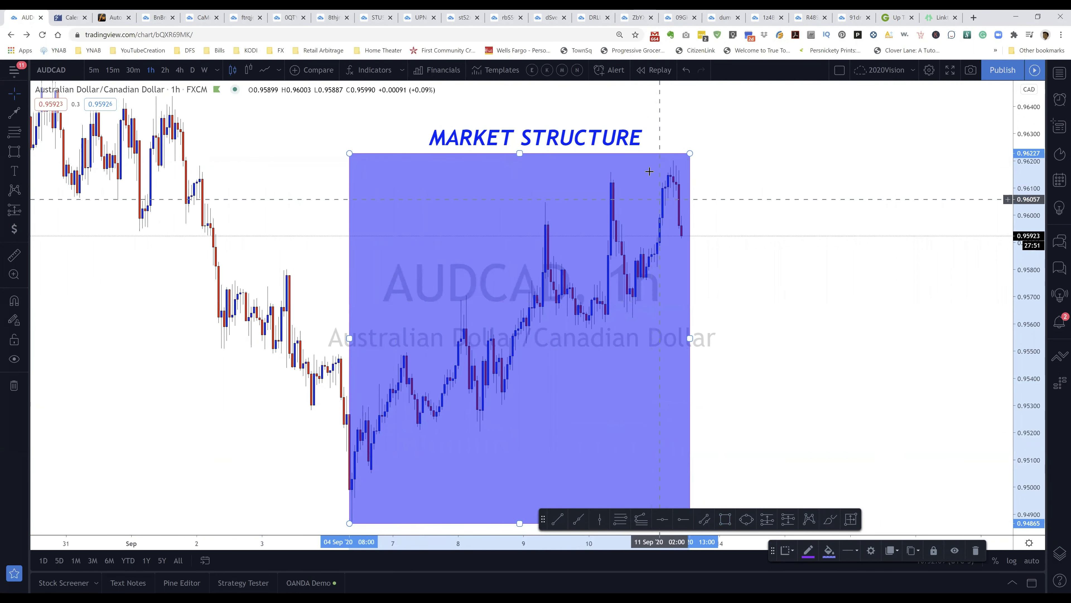
left_click(685, 71)
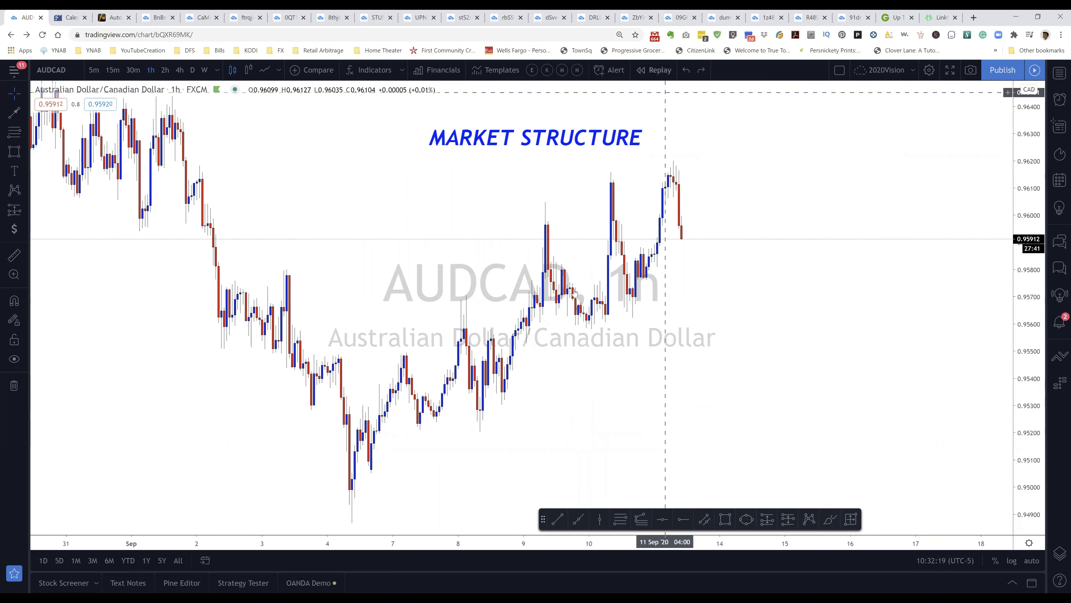
- Start Bar Replay on the AUDCAD 1-hour chart from 1 September, leaving empty space after the last candle
left_click_drag(575, 292, 687, 292)
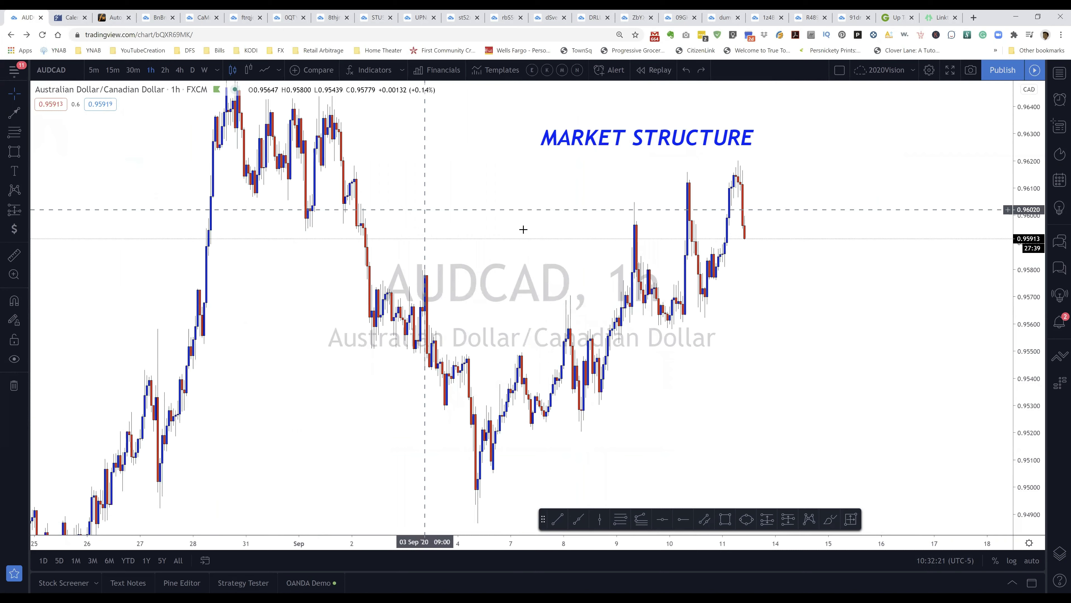
left_click(647, 72)
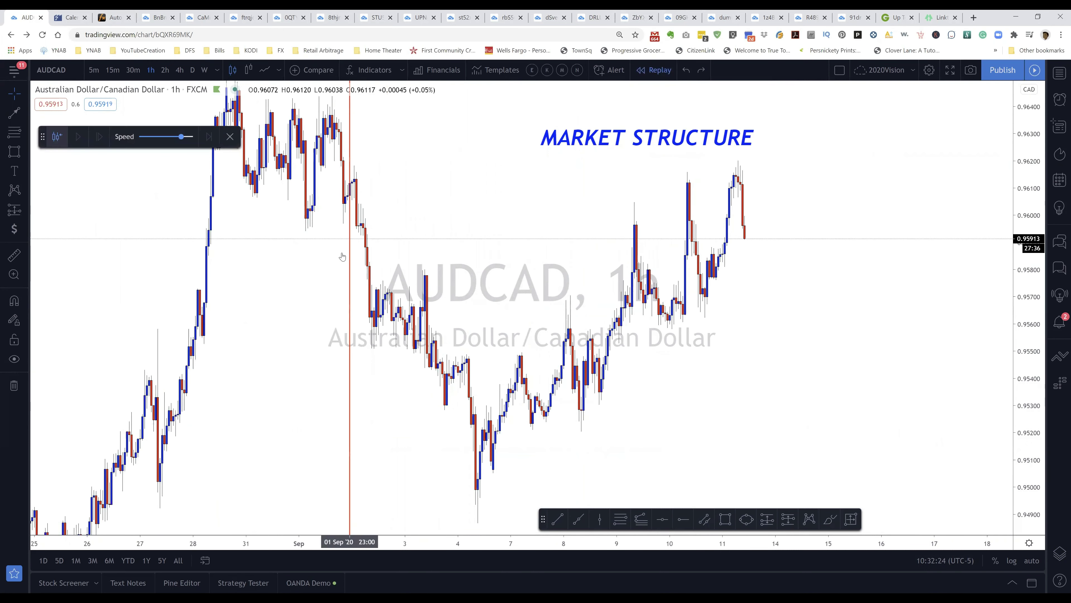
left_click(558, 428)
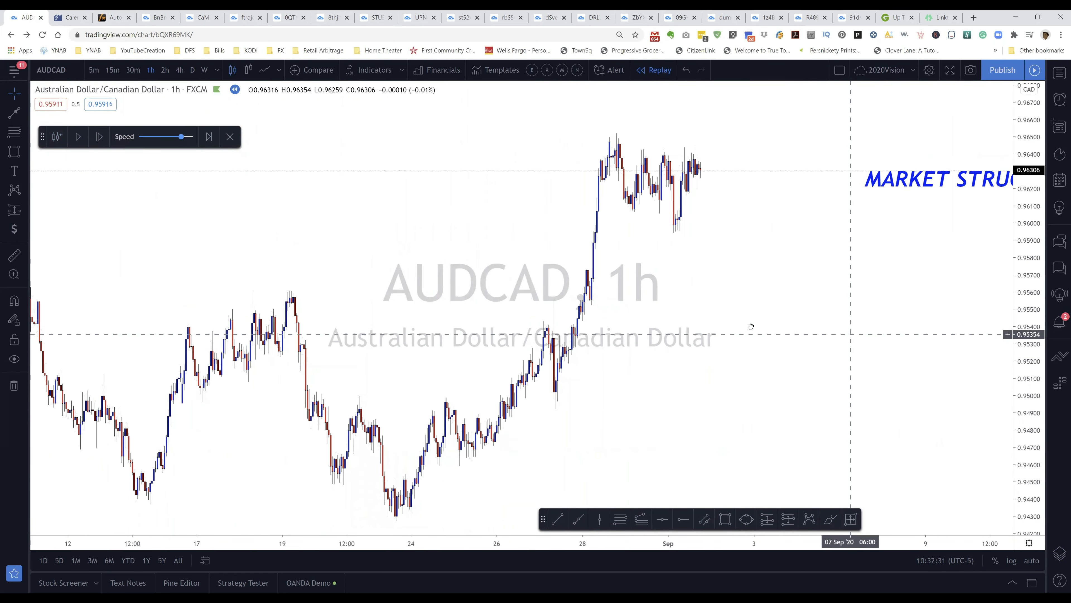
left_click_drag(750, 326, 641, 319)
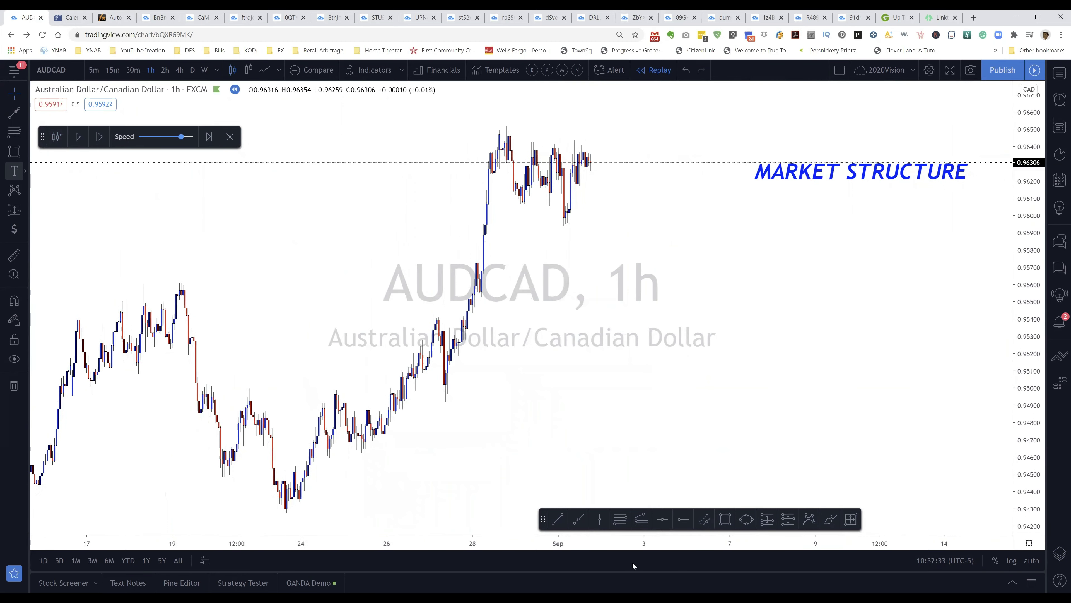
- Trace the late-August uptrend with the Brush as a zigzag of swings from the low near 0.943 to the peak before 31 August
key("alt+shift+b")
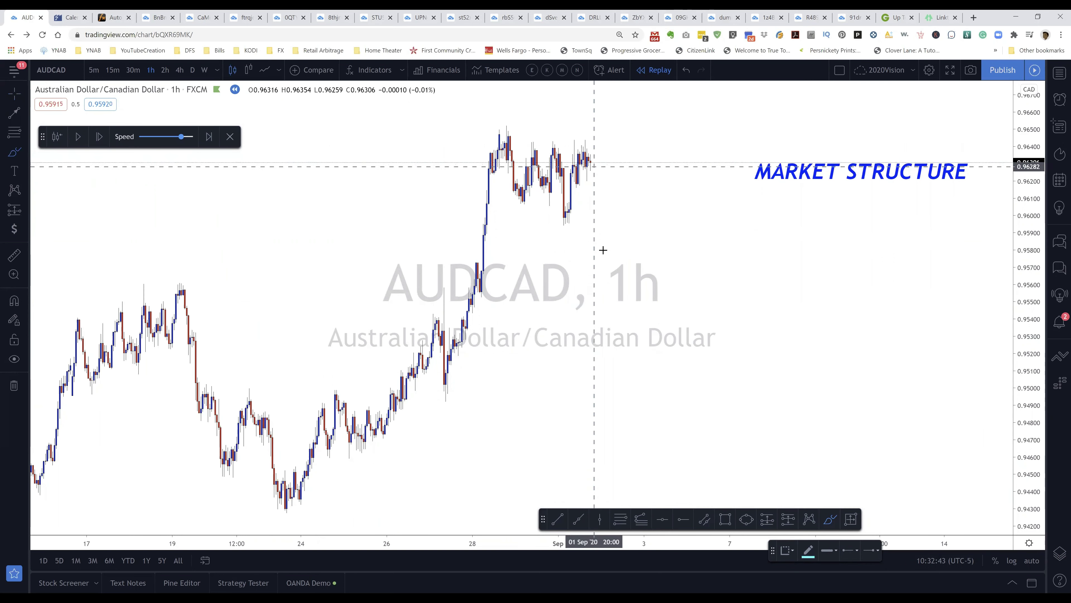
scroll(578, 249, "up", 4)
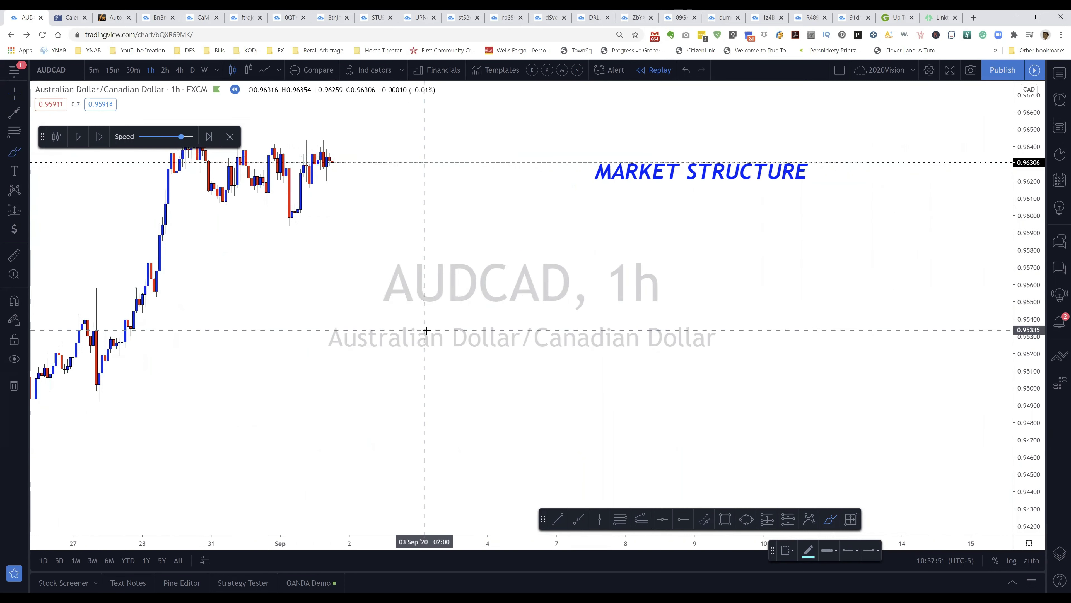
scroll(426, 331, "down", 3)
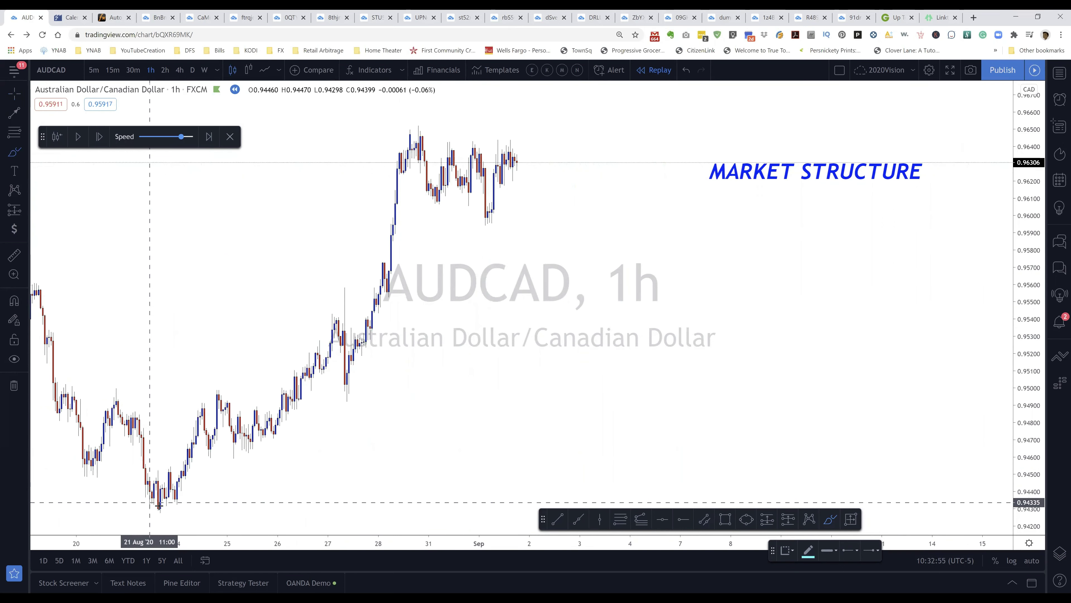
mouse_move(158, 510)
left_mouse_down()
mouse_move(217, 387)
mouse_move(256, 445)
mouse_move(332, 309)
mouse_move(358, 394)
mouse_move(423, 140)
left_mouse_up()
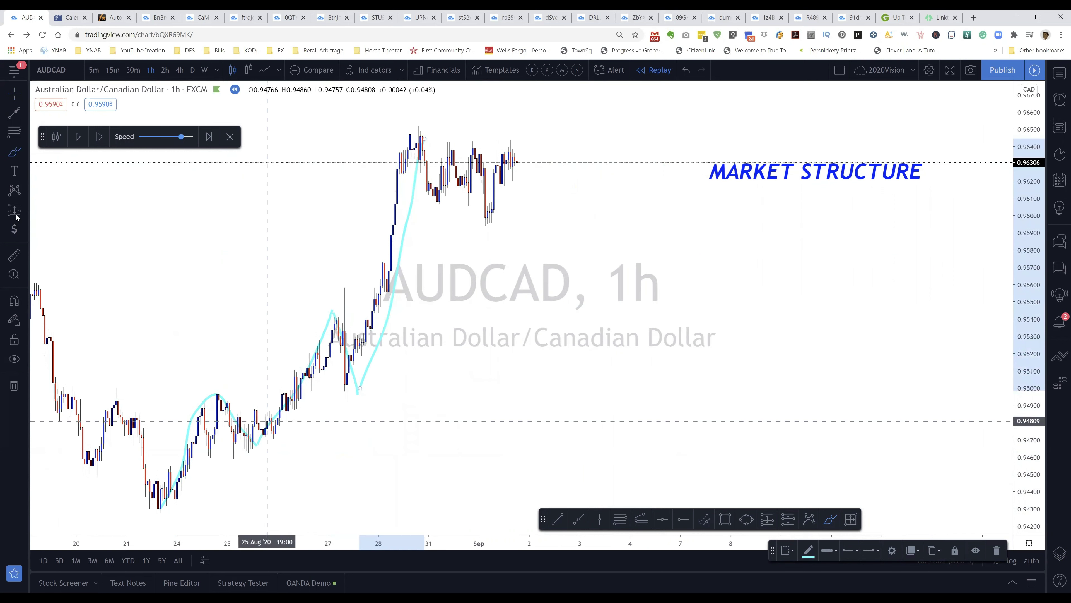
- Circle each swing low and swing high of the late-August uptrend with the Brush, from the 23 August low to the 28 August peak
mouse_move(165, 494)
left_mouse_down()
mouse_move(173, 506)
mouse_move(150, 513)
mouse_move(163, 494)
mouse_move(170, 507)
left_mouse_up()
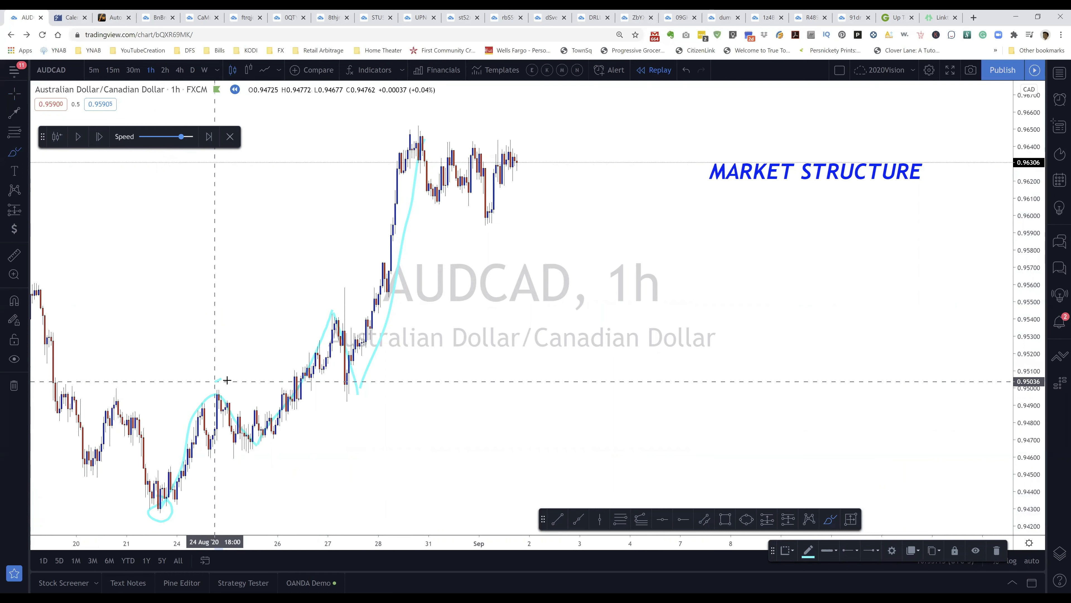
left_click_drag(206, 375, 221, 378)
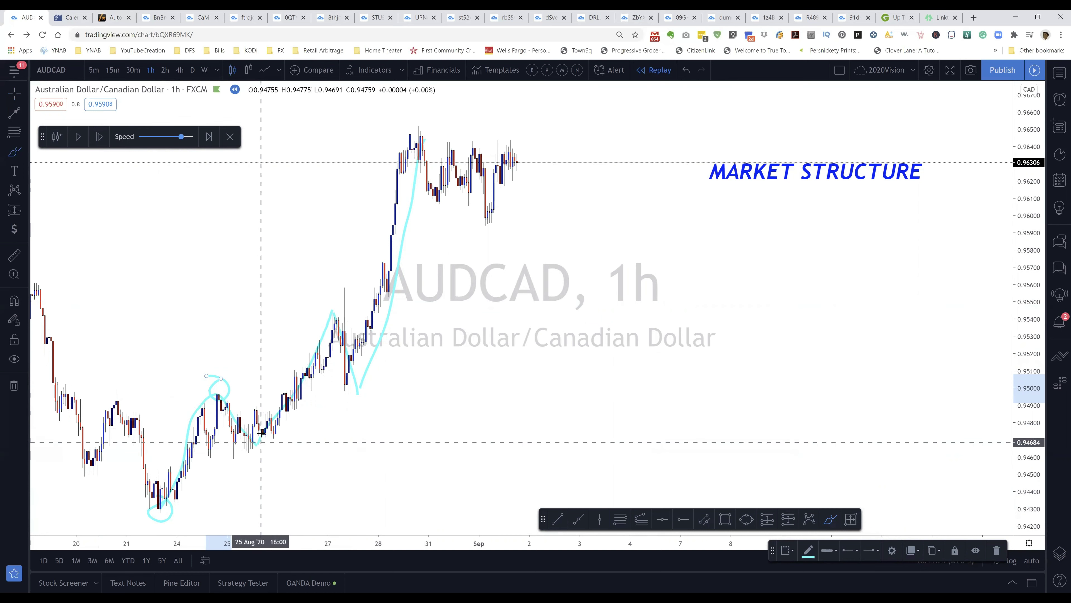
left_click_drag(258, 441, 267, 458)
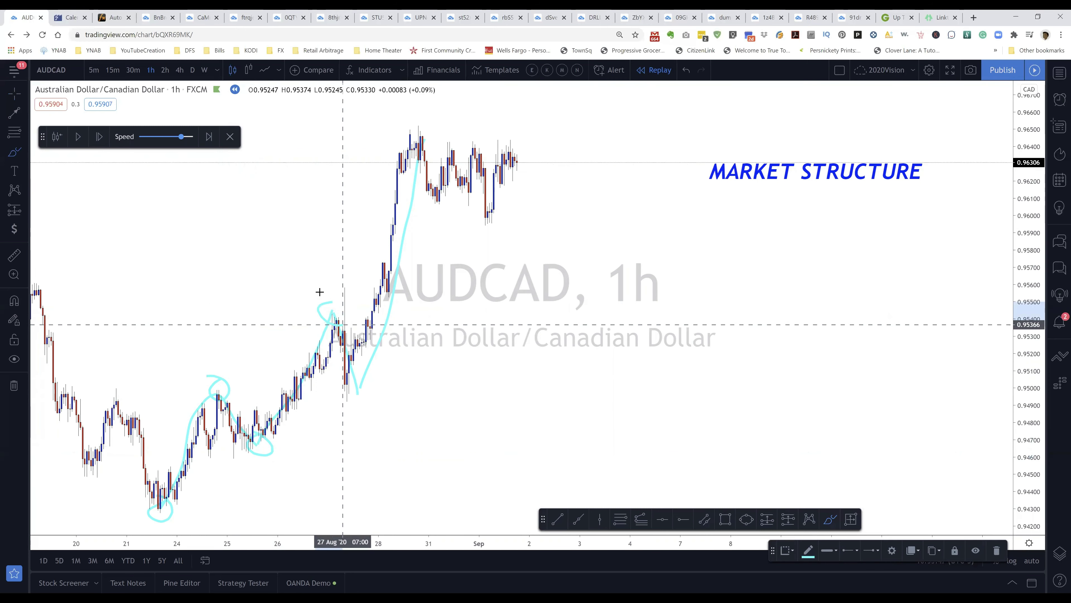
left_click_drag(319, 291, 347, 316)
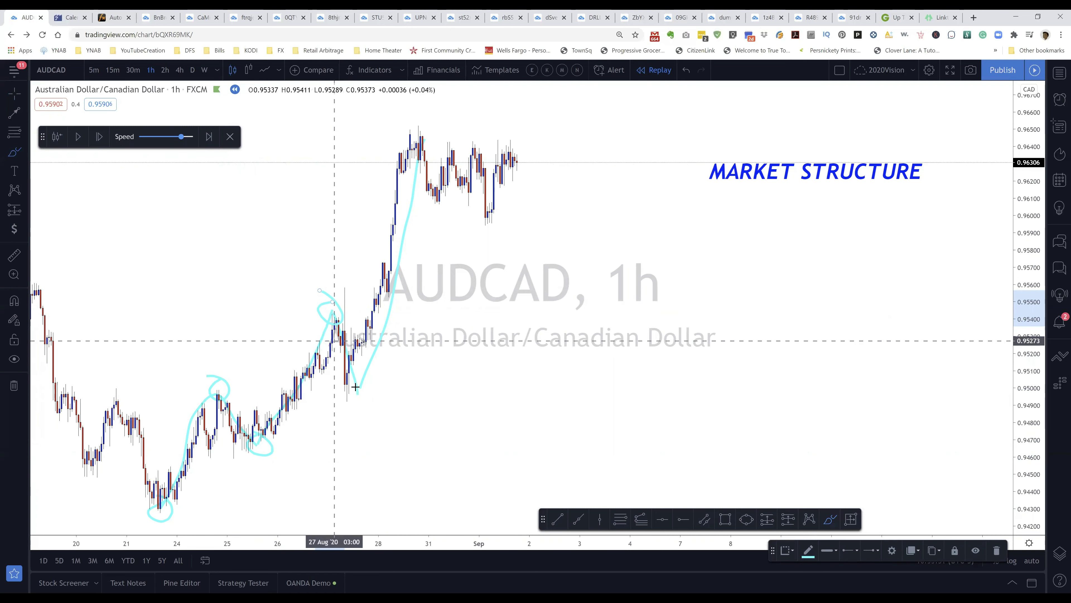
left_click_drag(341, 391, 358, 399)
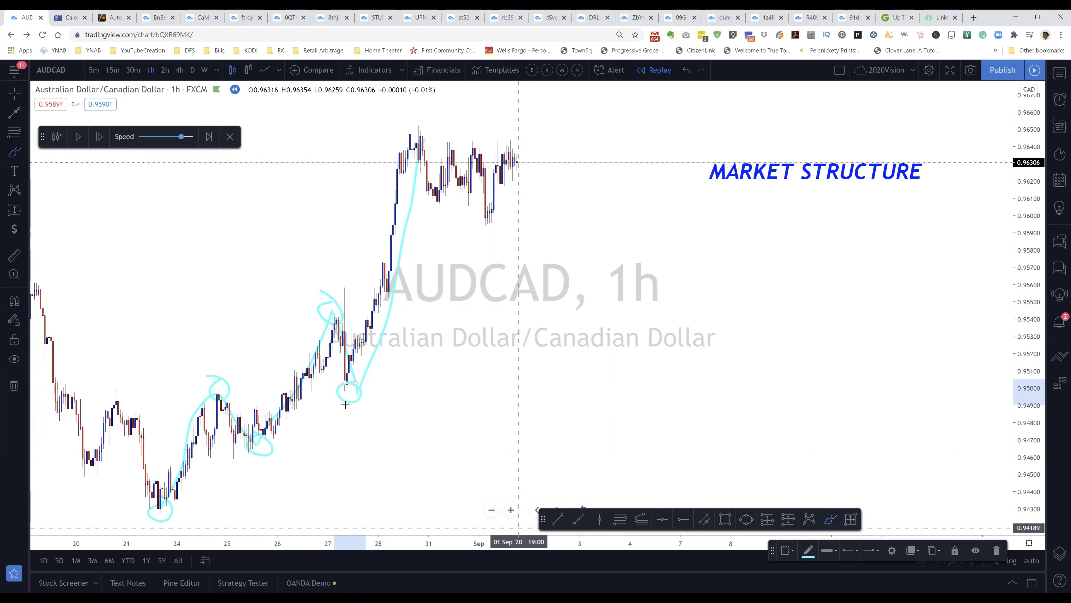
left_click_drag(415, 133, 411, 120)
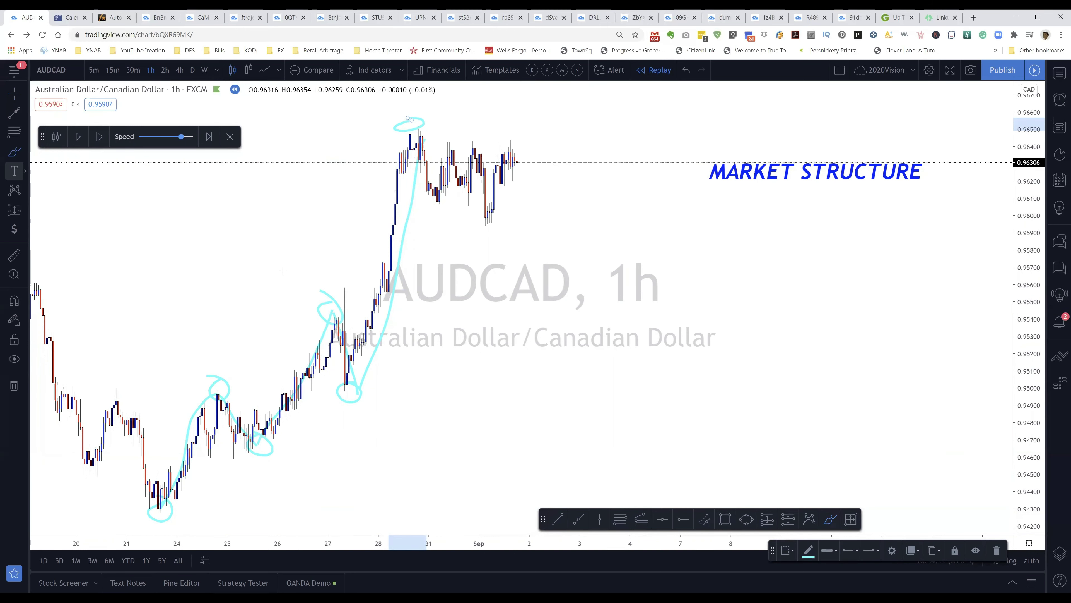
- Handwrite labels beside the circled swings: L at the first low, H at the first high, HL at both pullback lows, HH at the two higher peaks
left_click_drag(298, 257, 306, 290)
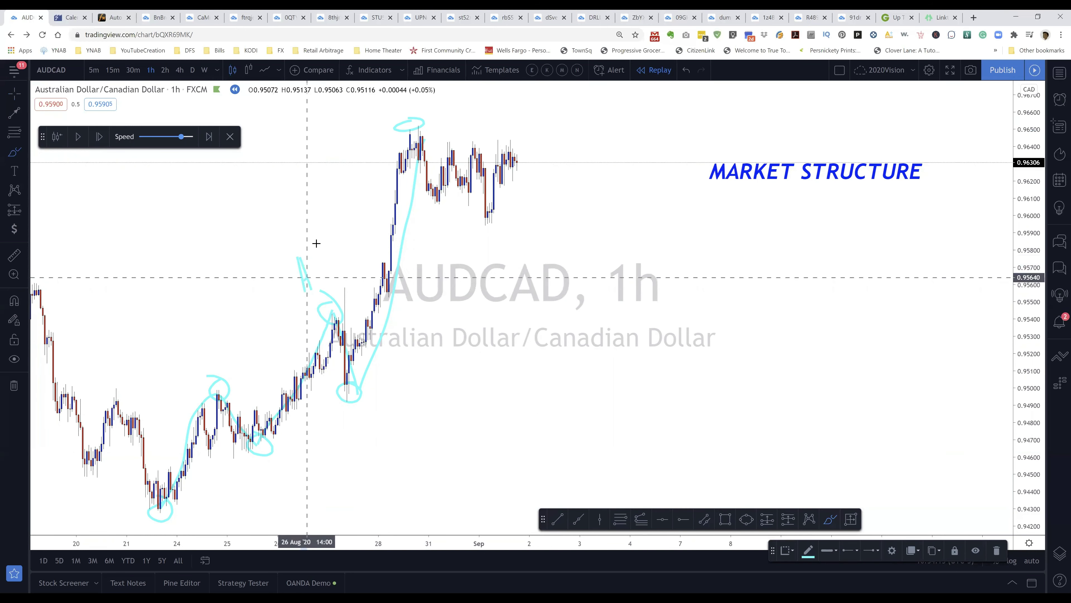
left_click_drag(319, 250, 325, 276)
left_click_drag(331, 250, 336, 270)
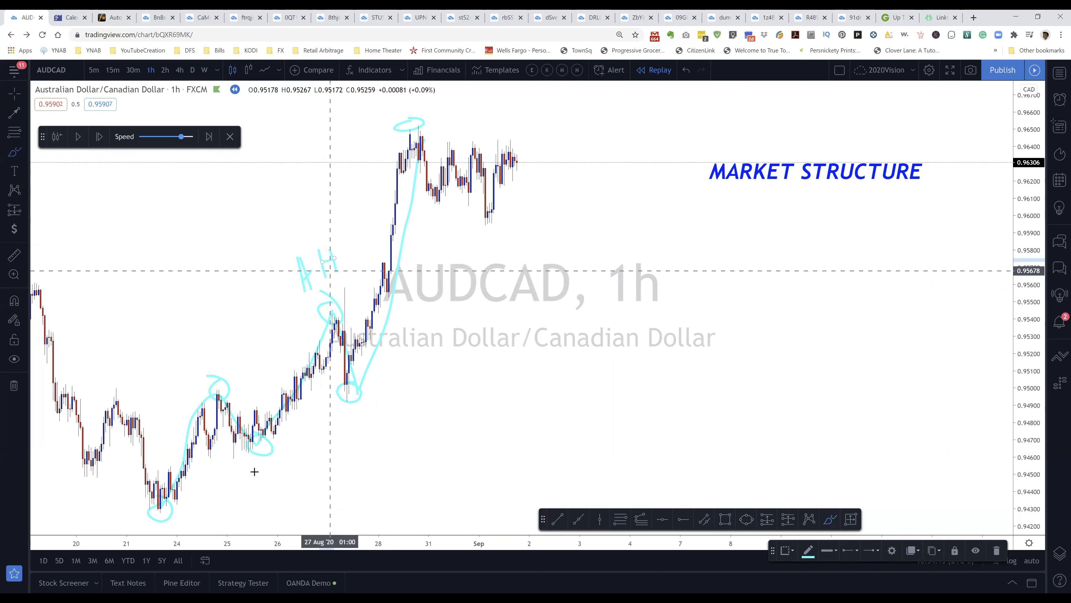
left_click_drag(134, 520, 162, 529)
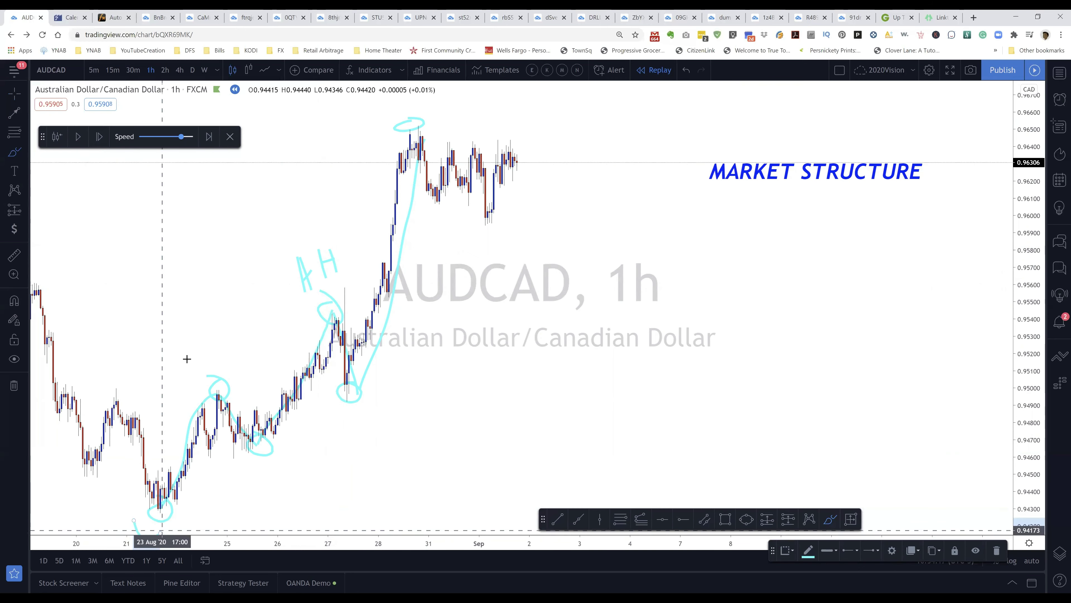
mouse_move(186, 341)
left_mouse_down()
mouse_move(198, 363)
mouse_move(207, 342)
left_mouse_up()
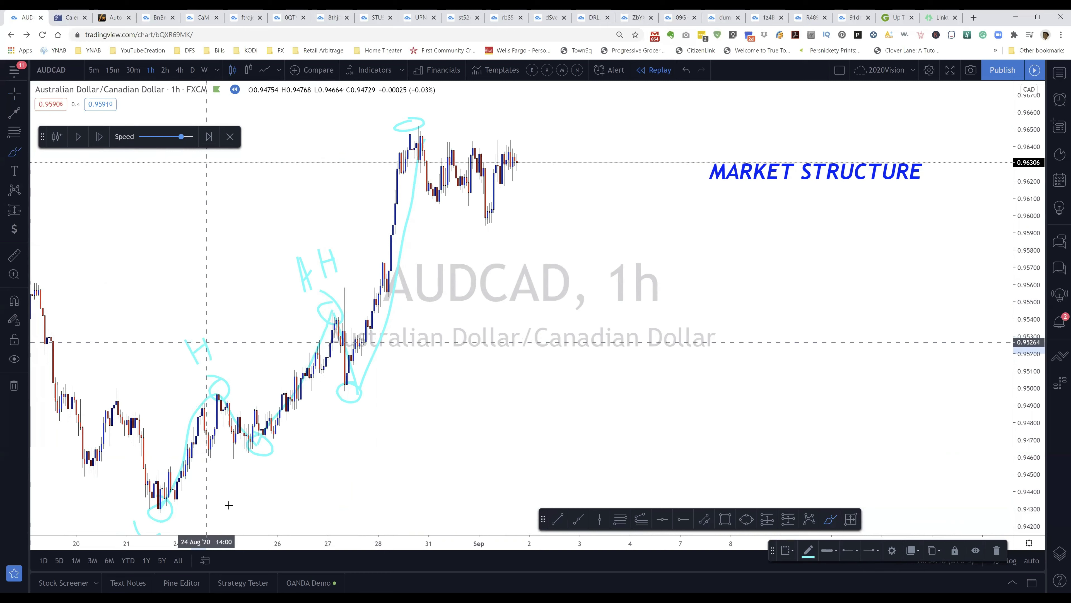
mouse_move(243, 463)
left_mouse_down()
mouse_move(254, 481)
mouse_move(284, 479)
left_mouse_up()
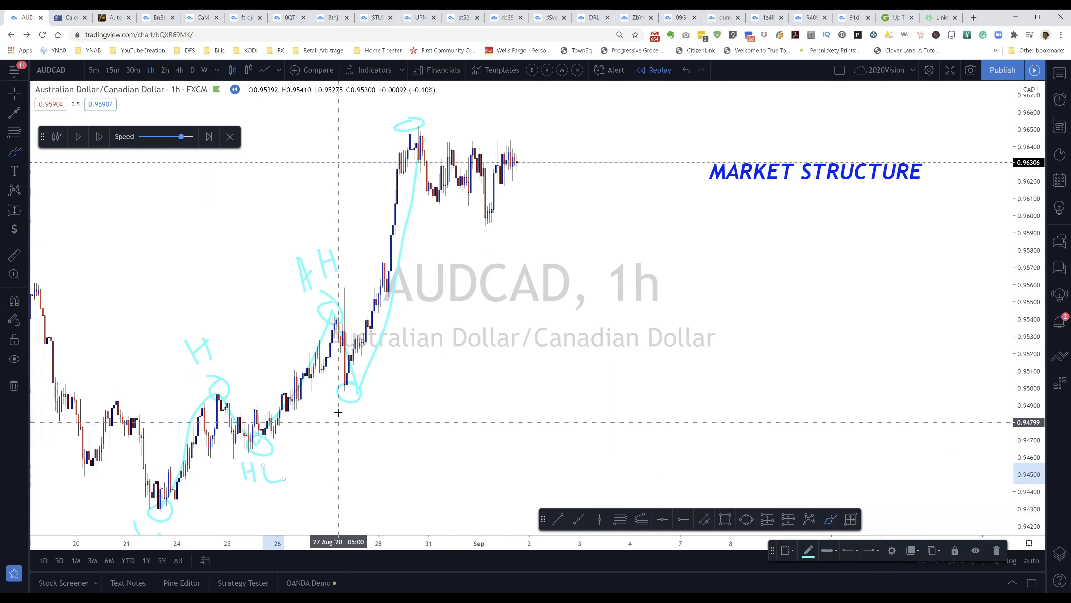
mouse_move(339, 415)
left_mouse_down()
mouse_move(343, 433)
mouse_move(356, 423)
mouse_move(356, 433)
mouse_move(398, 432)
left_mouse_up()
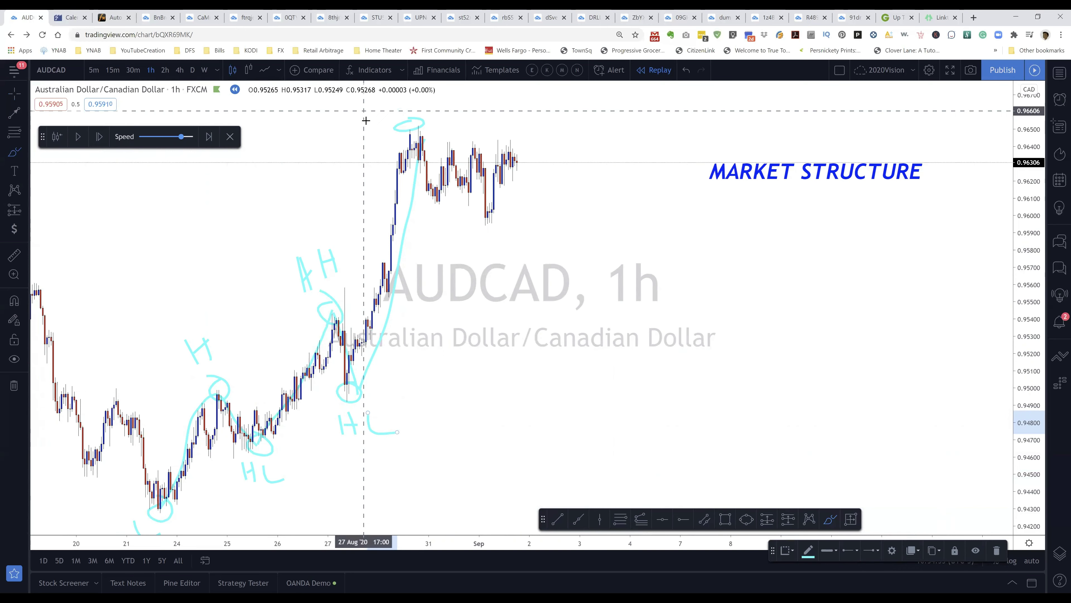
mouse_move(367, 136)
left_mouse_down()
mouse_move(365, 114)
mouse_move(374, 125)
left_mouse_up()
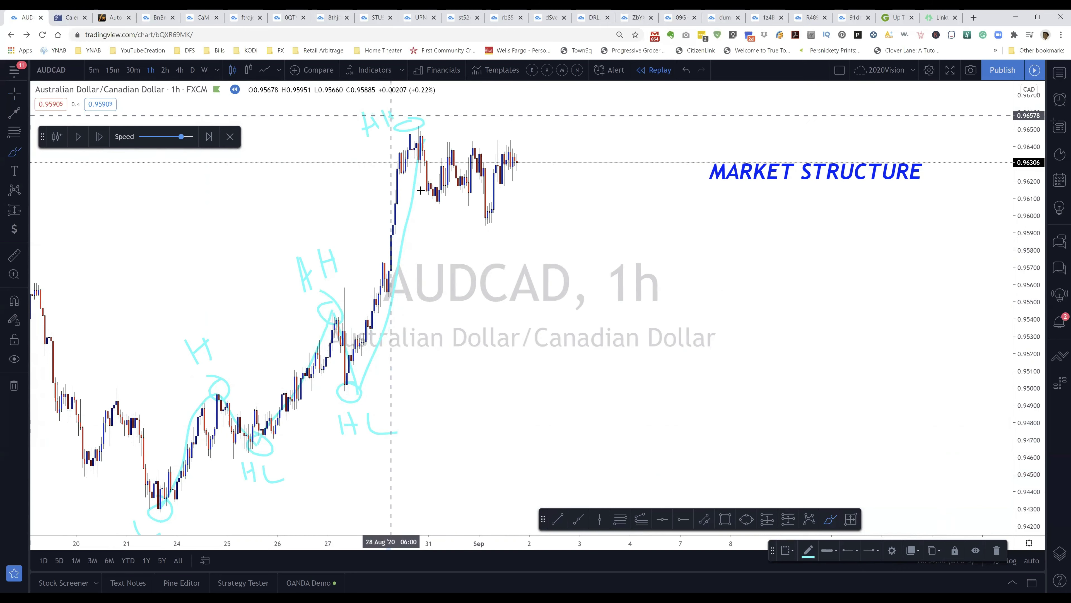
- Mark the 1 September low as HL with the Brush and trace the sideways swings following the uptrend's peak
mouse_move(462, 228)
left_mouse_down()
mouse_move(488, 246)
mouse_move(502, 202)
mouse_move(481, 246)
left_mouse_up()
mouse_move(457, 252)
left_mouse_down()
mouse_move(485, 282)
mouse_move(456, 263)
mouse_move(518, 278)
left_mouse_up()
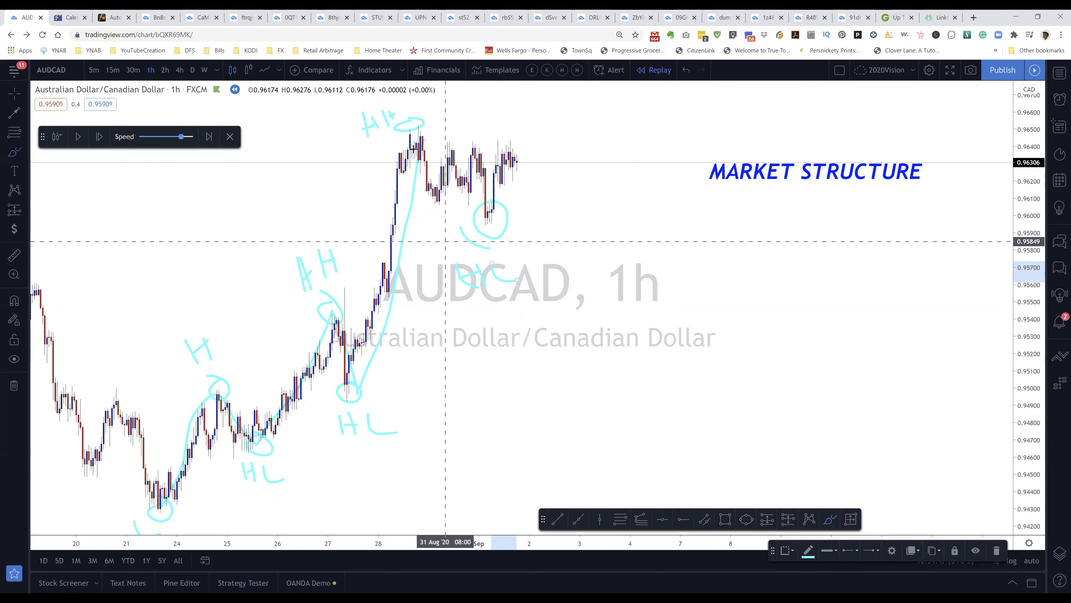
mouse_move(404, 138)
left_mouse_down()
mouse_move(475, 173)
mouse_move(531, 172)
left_mouse_up()
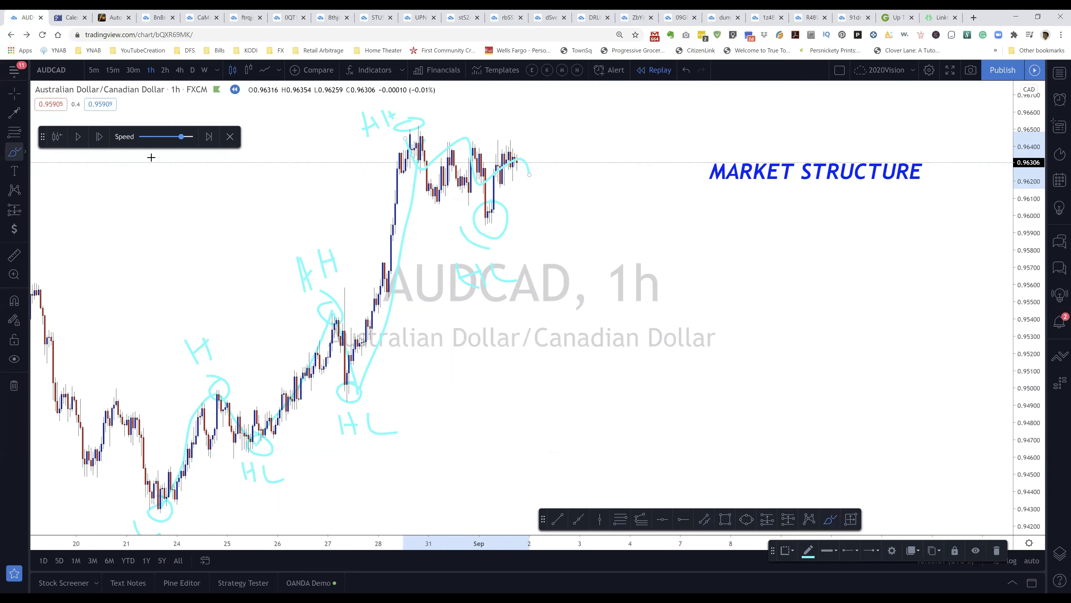
- Draw rectangles over the 1 September low from about 0.96002 to 0.95943 and over the 28 August peak from about 0.96466 to 0.96525
left_click(732, 522)
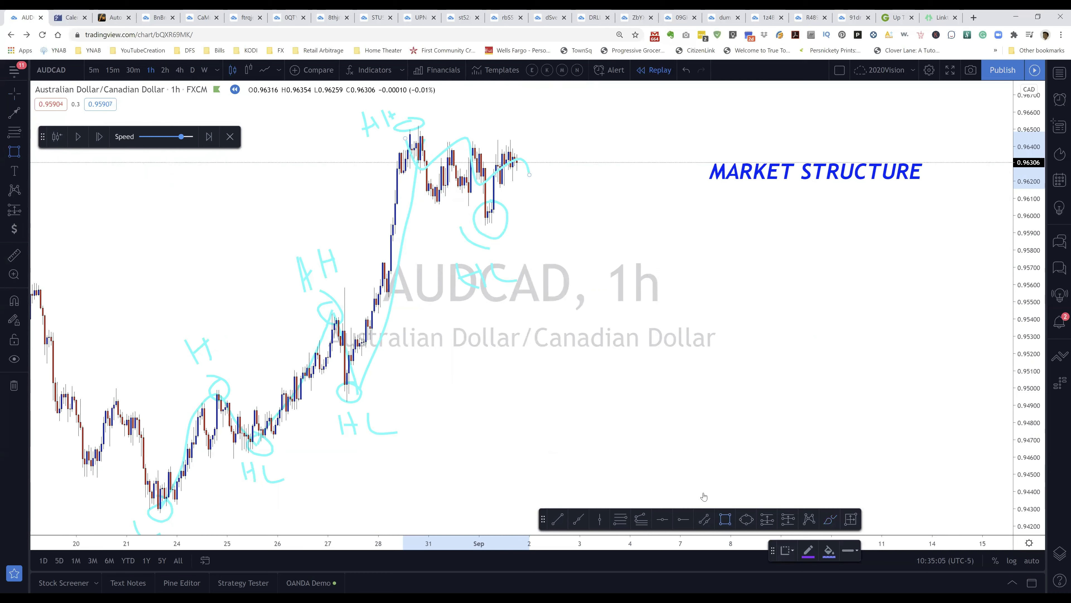
left_click(457, 215)
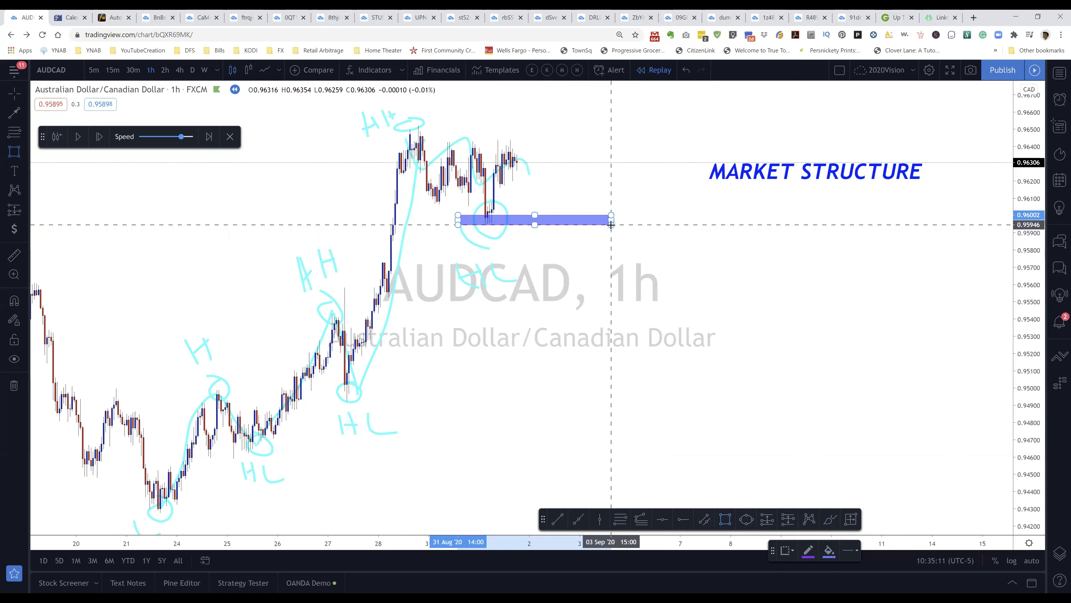
left_click(606, 229)
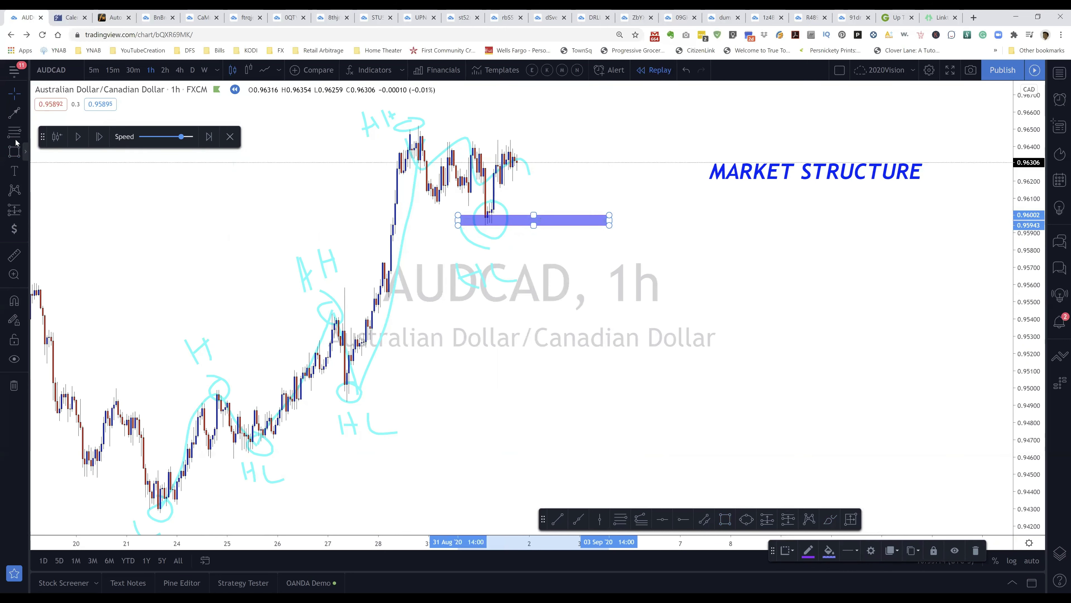
left_click(14, 148)
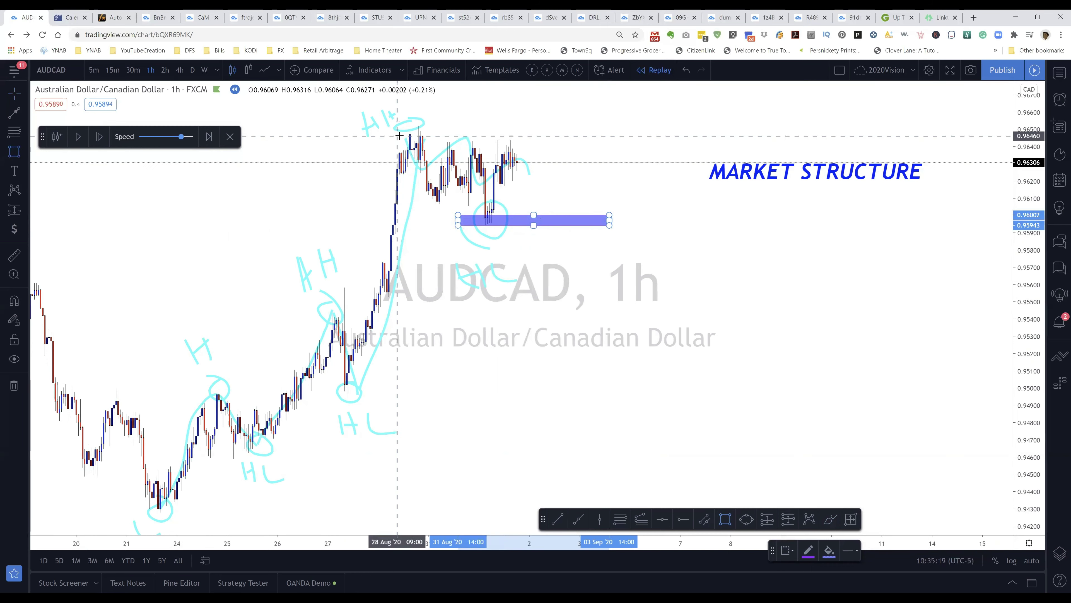
left_click(399, 133)
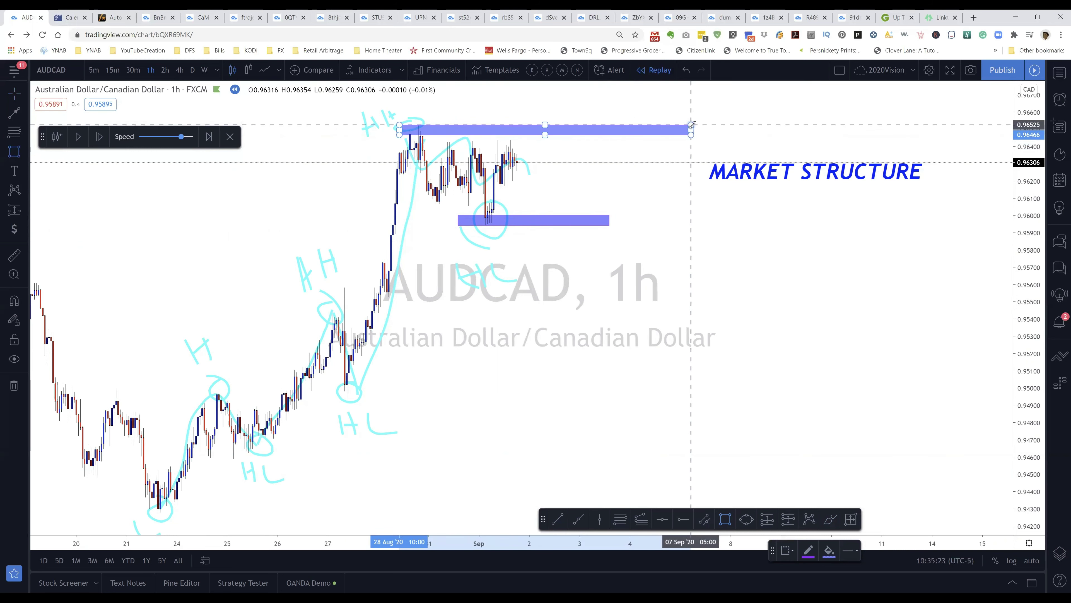
left_click(692, 124)
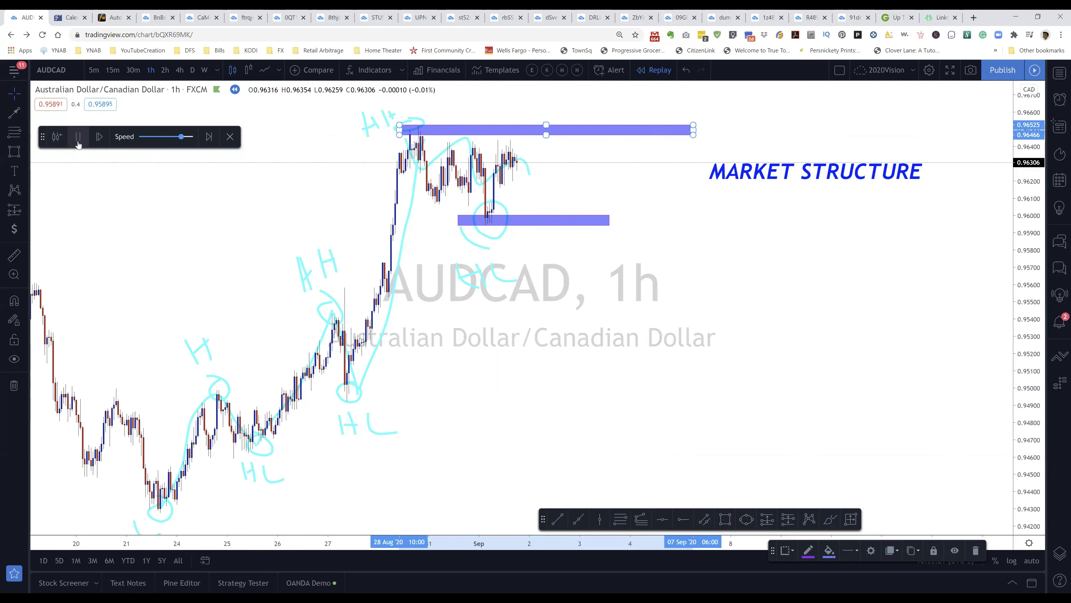
- Play the replay into late 1 September and advance it candle by candle to 2 September 00:00
left_click(77, 136)
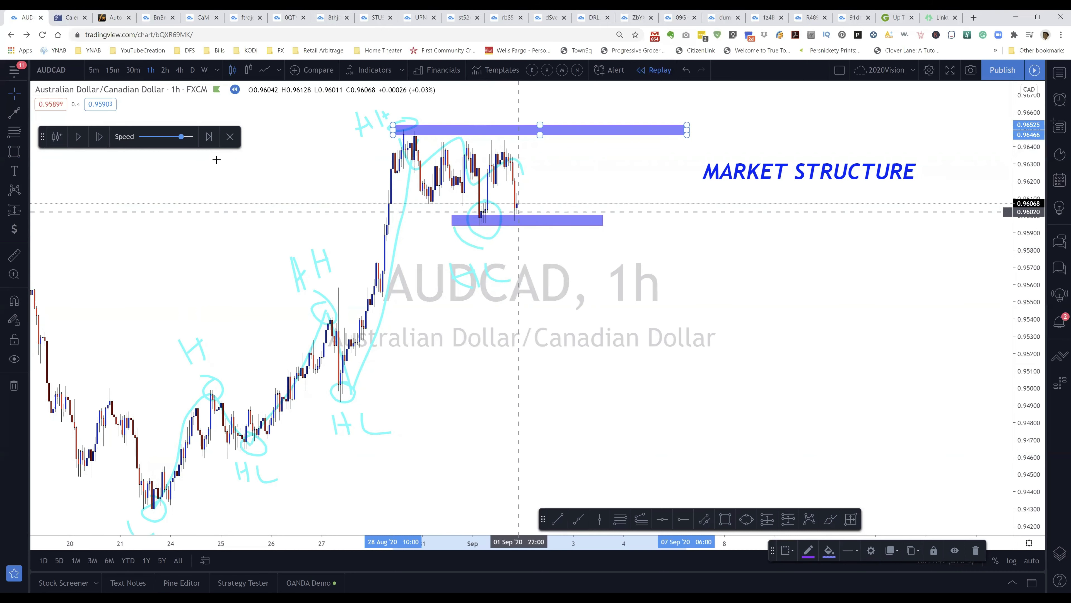
left_click(99, 137)
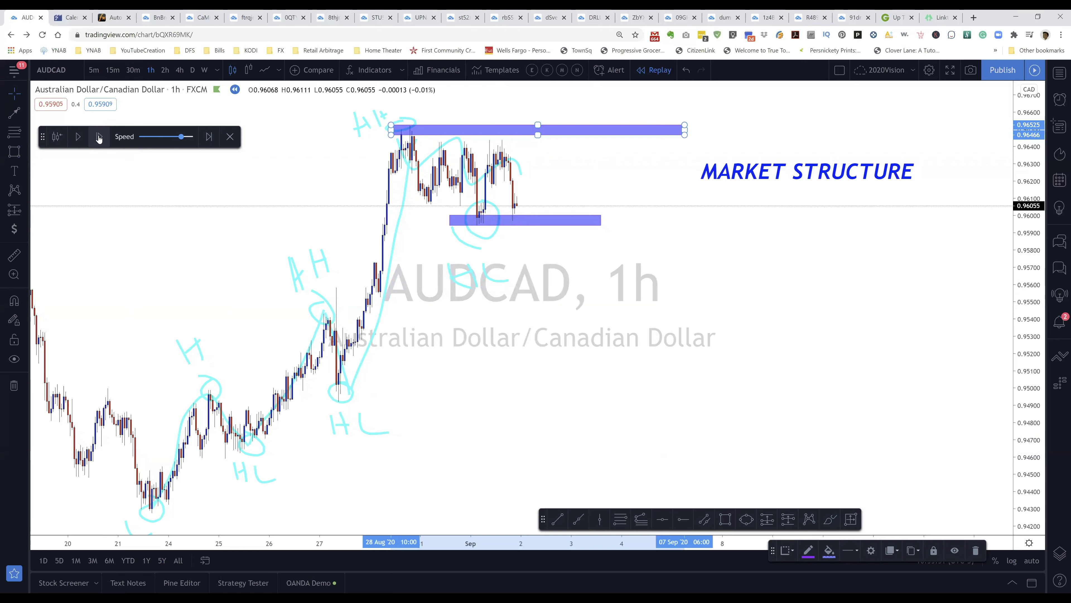
left_click(99, 137)
left_click(99, 138)
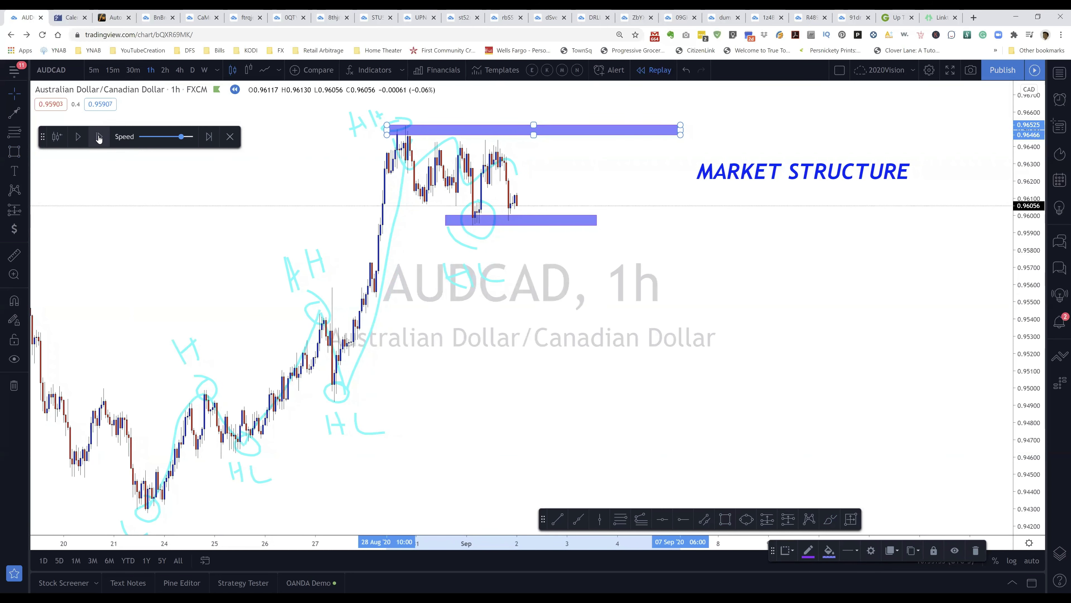
left_click(98, 137)
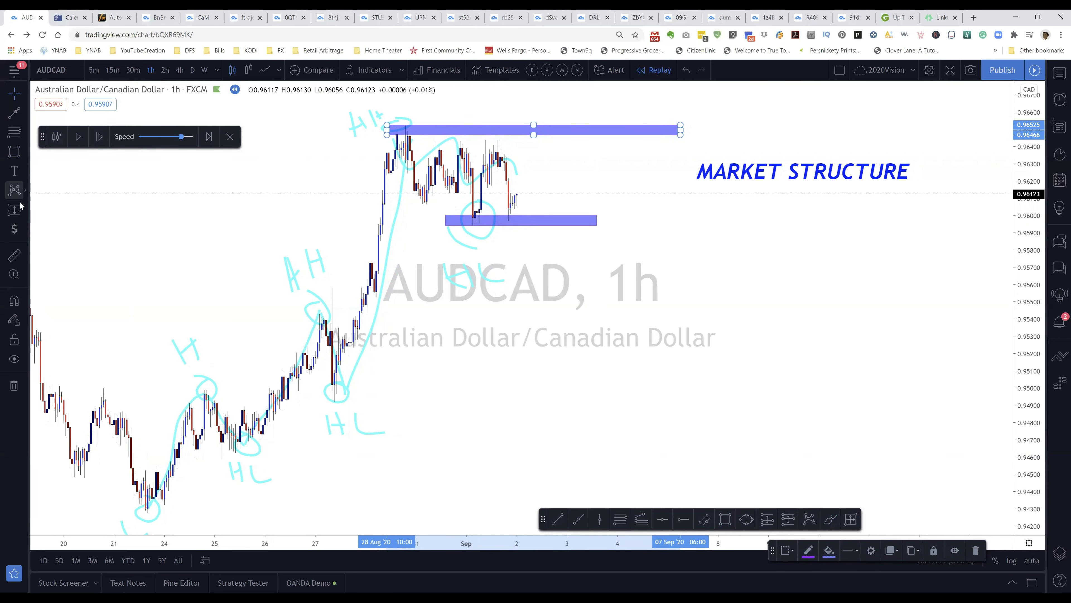
- Place a long position at 0.96123 on the last candle with the stop at 0.95905 and the target at 0.96432
left_click(14, 210)
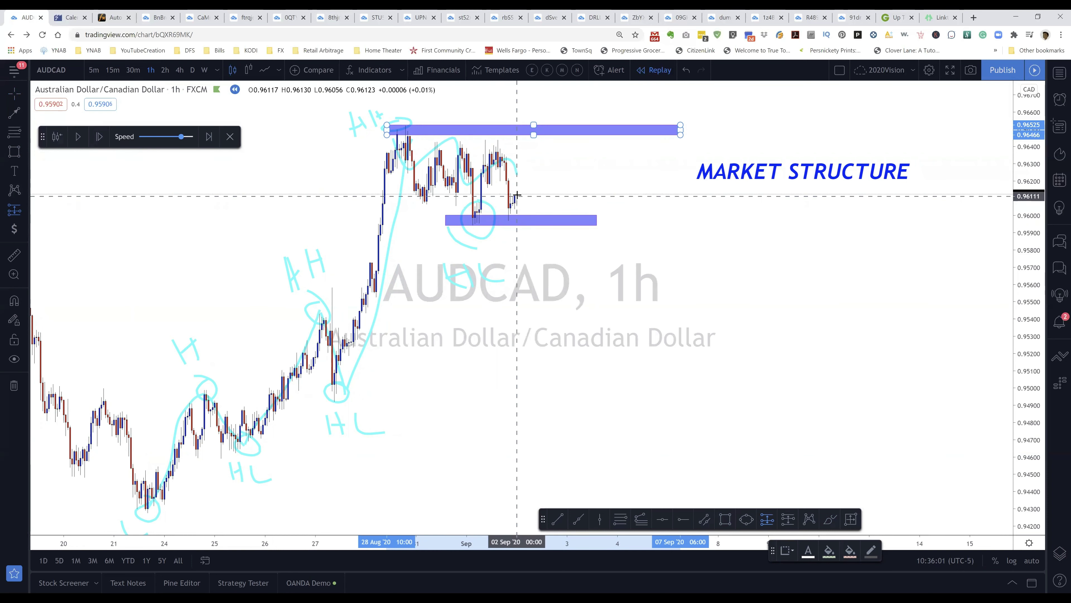
left_click(518, 196)
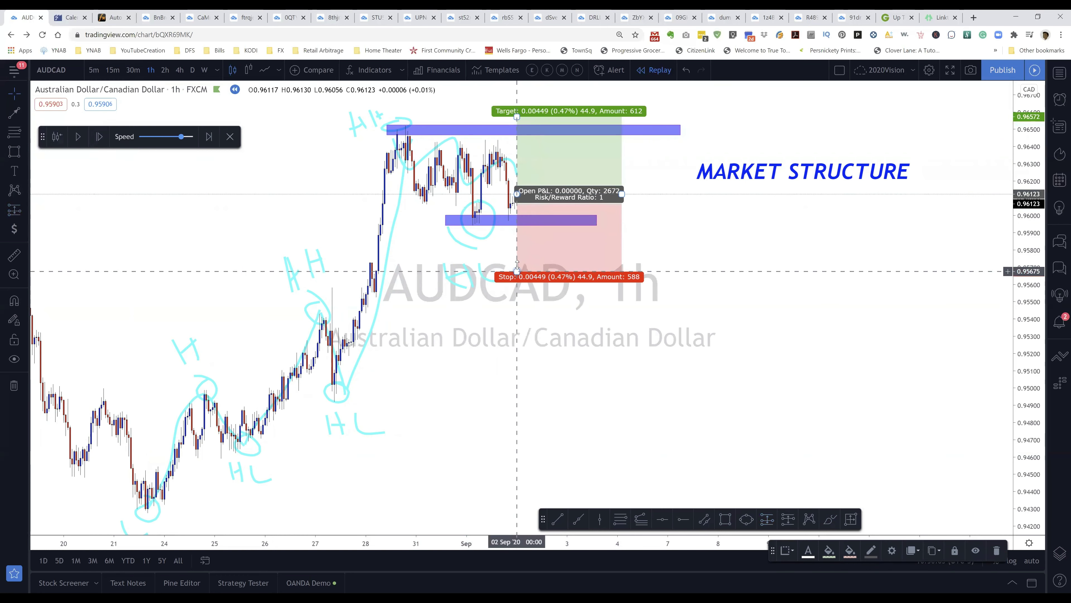
left_click_drag(517, 275, 516, 234)
left_click_drag(517, 232, 516, 231)
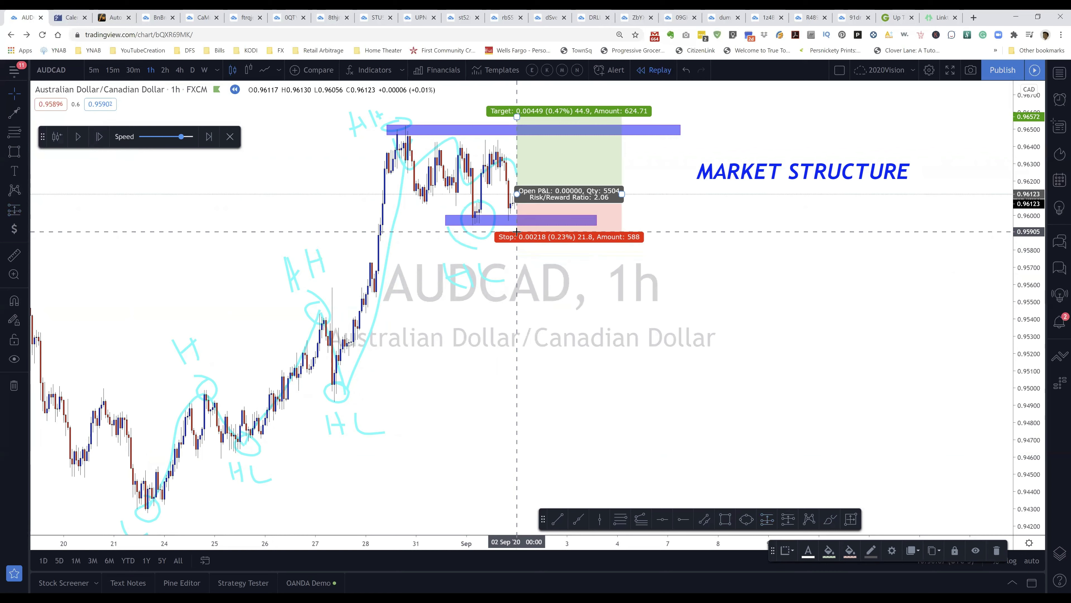
left_click_drag(517, 117, 517, 140)
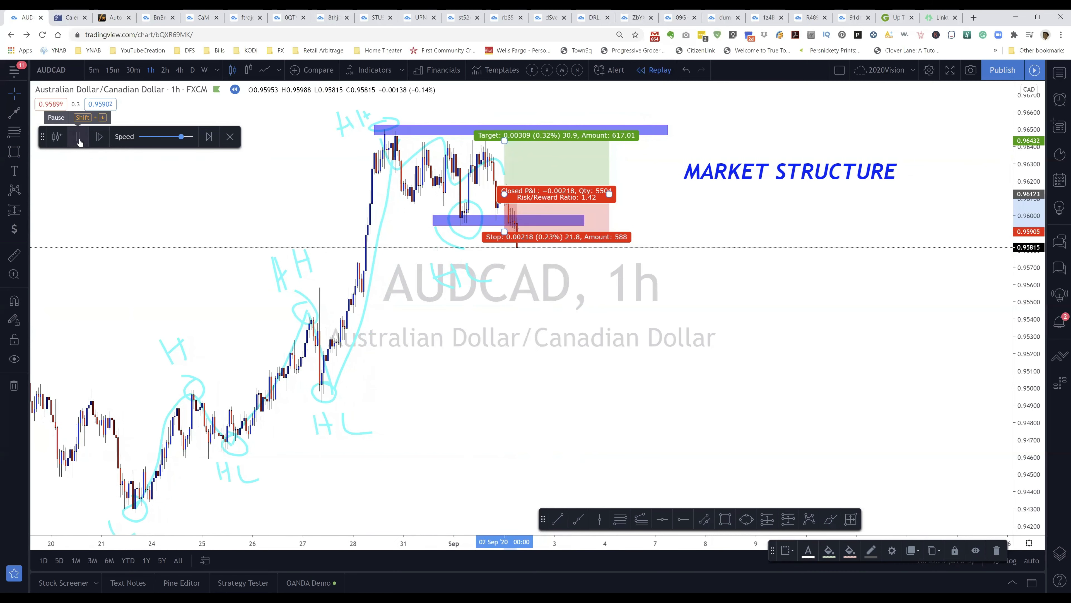
- Delete the long position and play the replay forward to 2 September 13:00
left_click(78, 137)
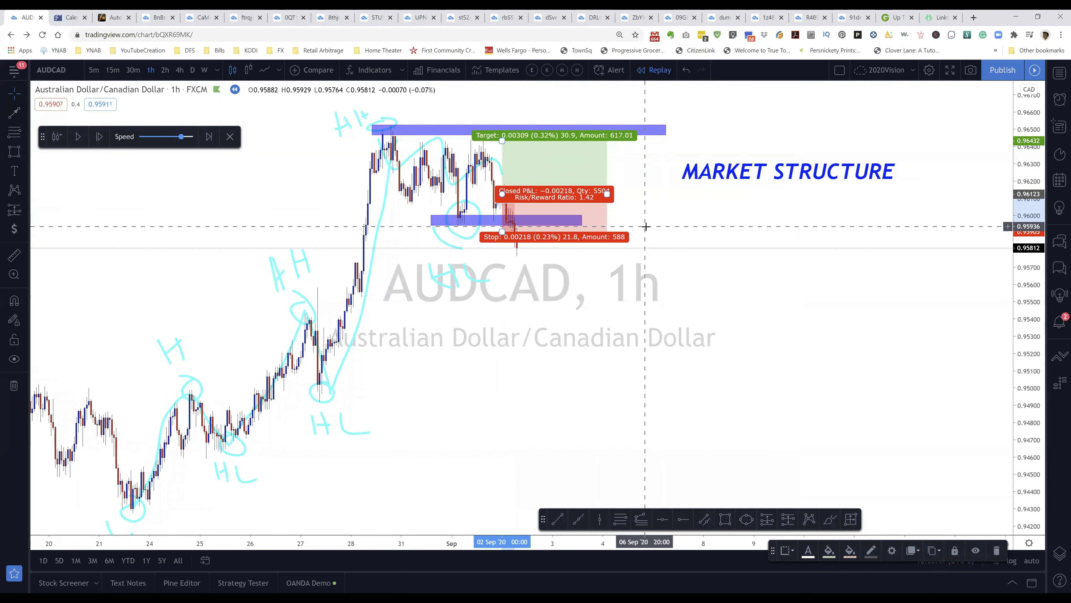
key("Delete")
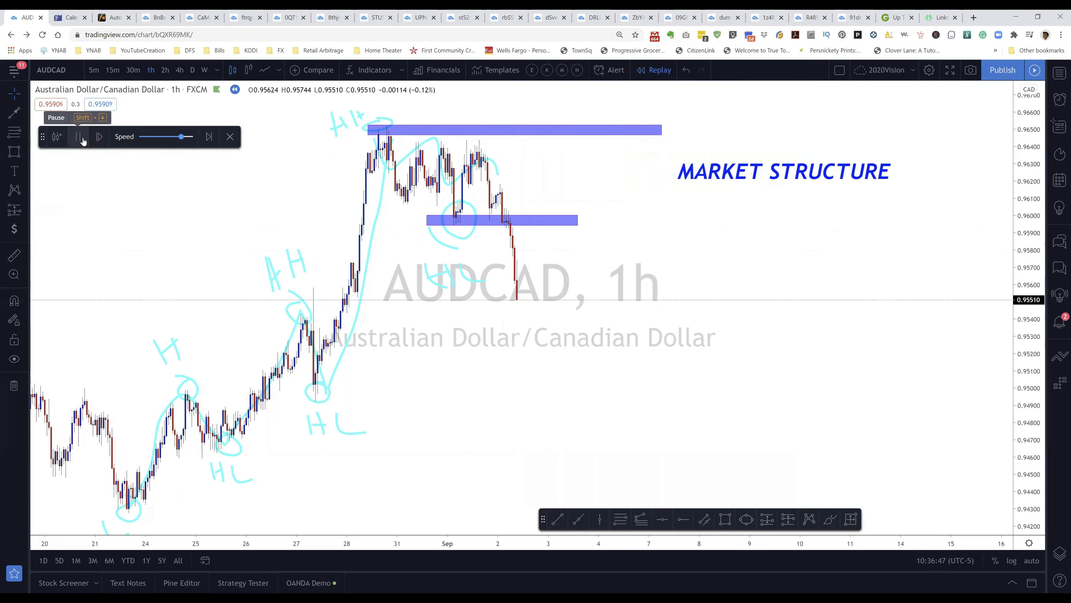
left_click(79, 136)
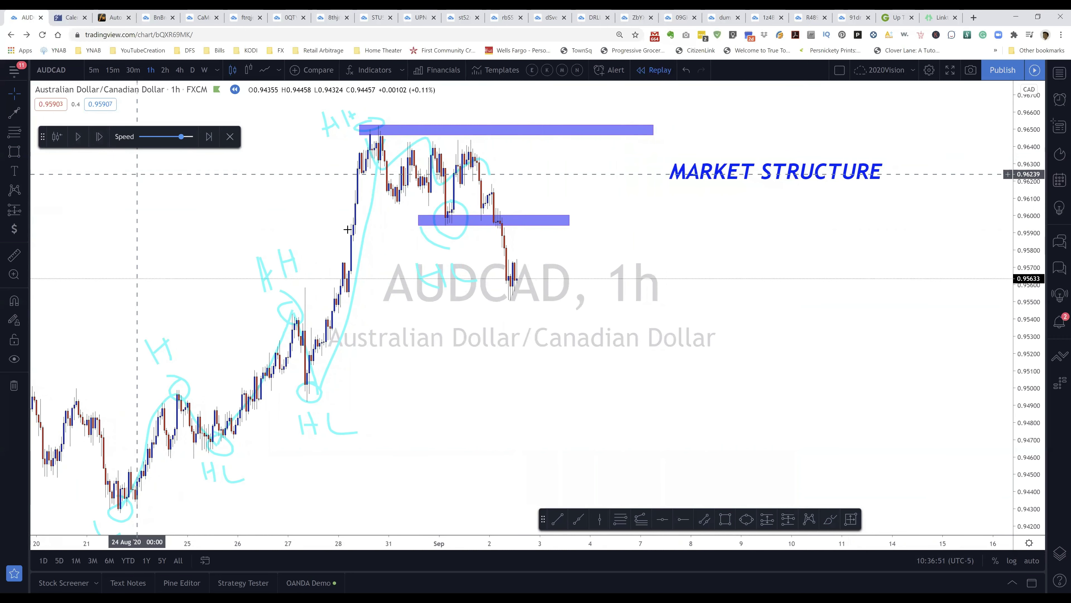
- Draw a rectangle under the 2 September low between about 0.95591 and 0.95507, extending from 1 September to 8 September
left_click(478, 219)
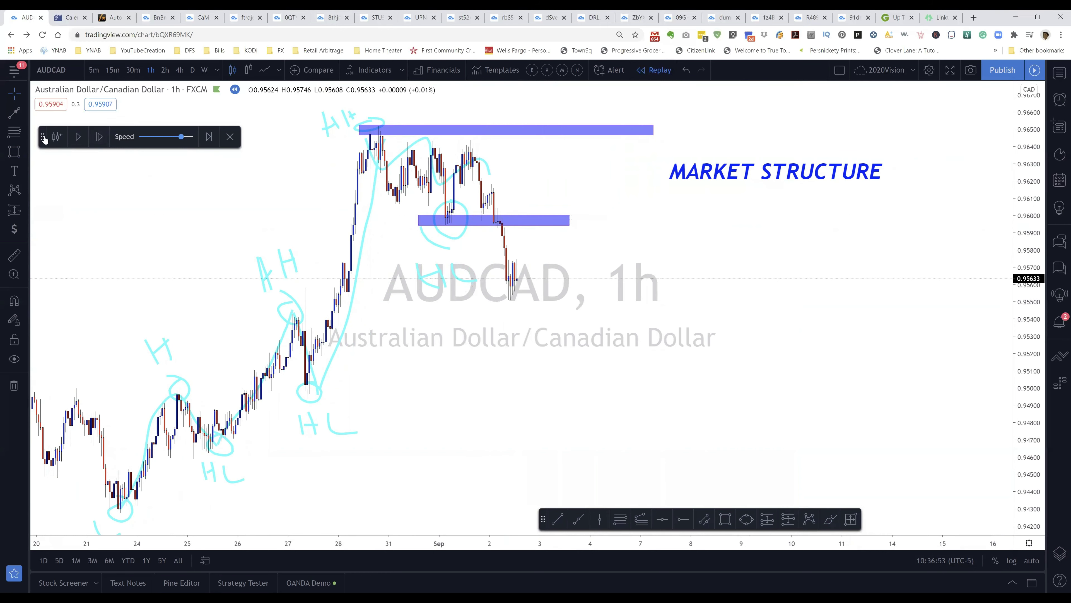
left_click(408, 273)
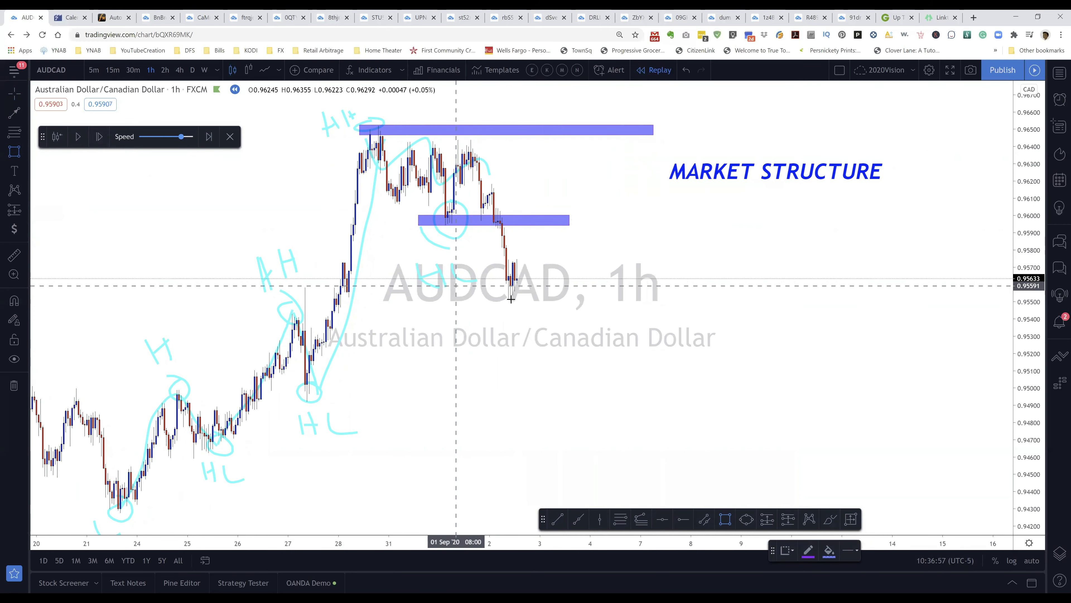
mouse_move(456, 286)
left_mouse_down()
mouse_move(667, 312)
mouse_move(727, 300)
left_mouse_up()
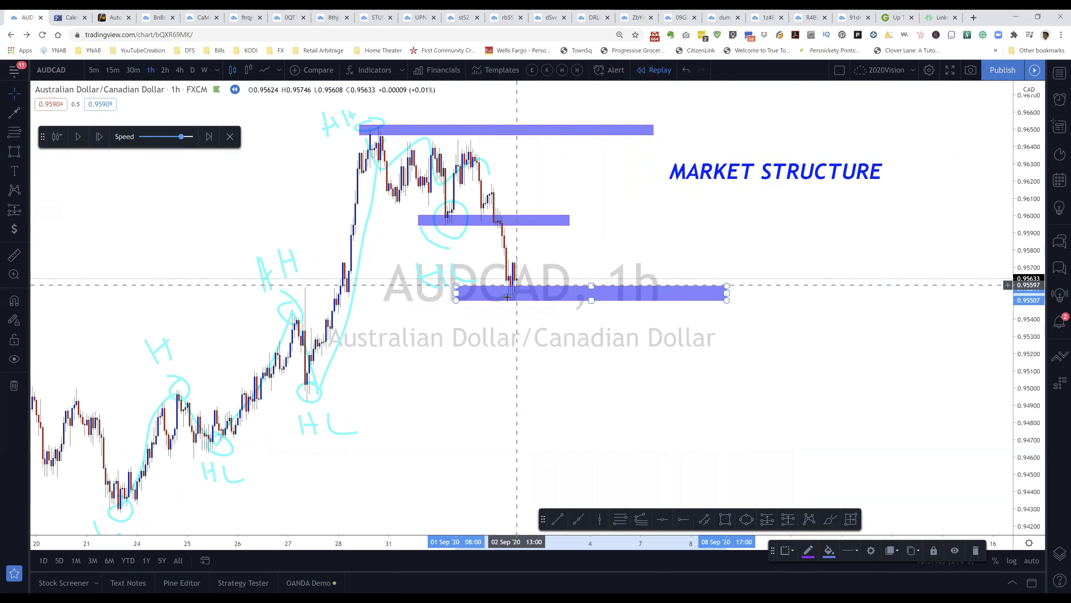
- Remove every brush annotation from the chart, leaving the three rectangles and the MARKET STRUCTURE text in place
right_click(337, 191)
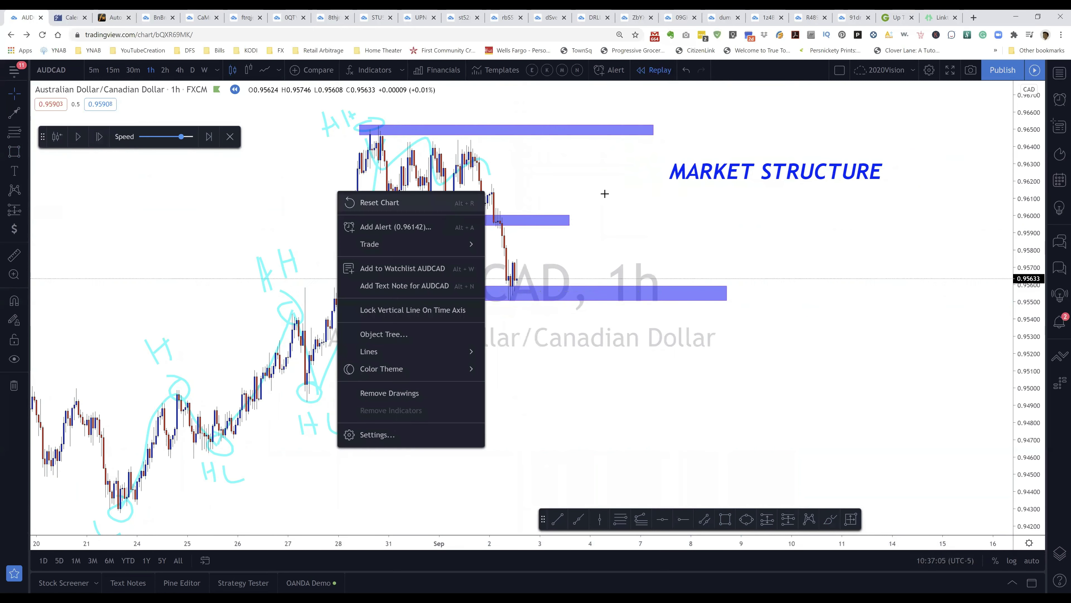
left_click(806, 357)
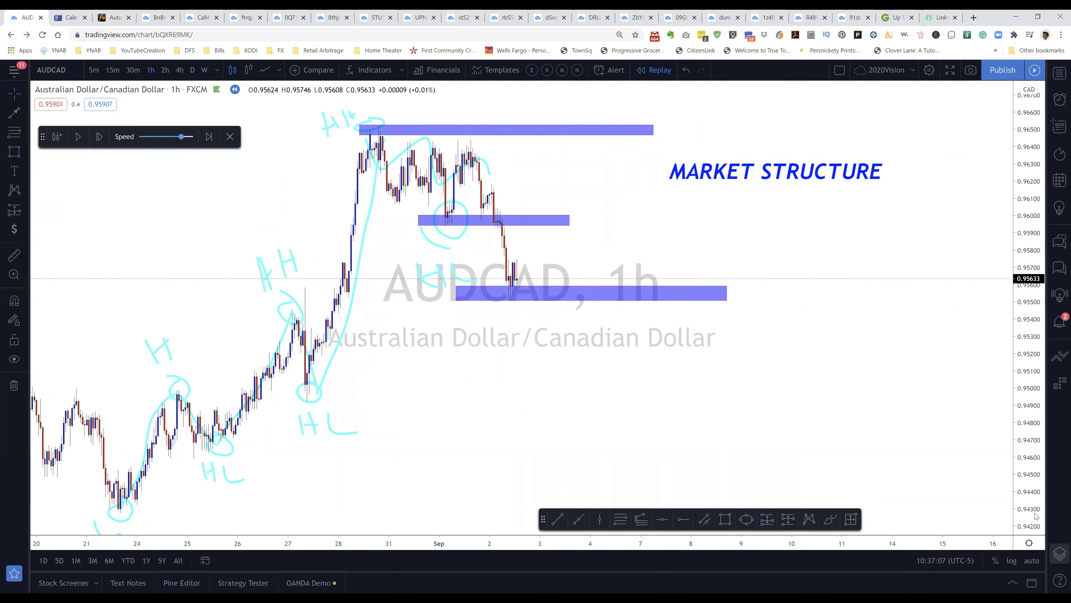
left_click(1060, 553)
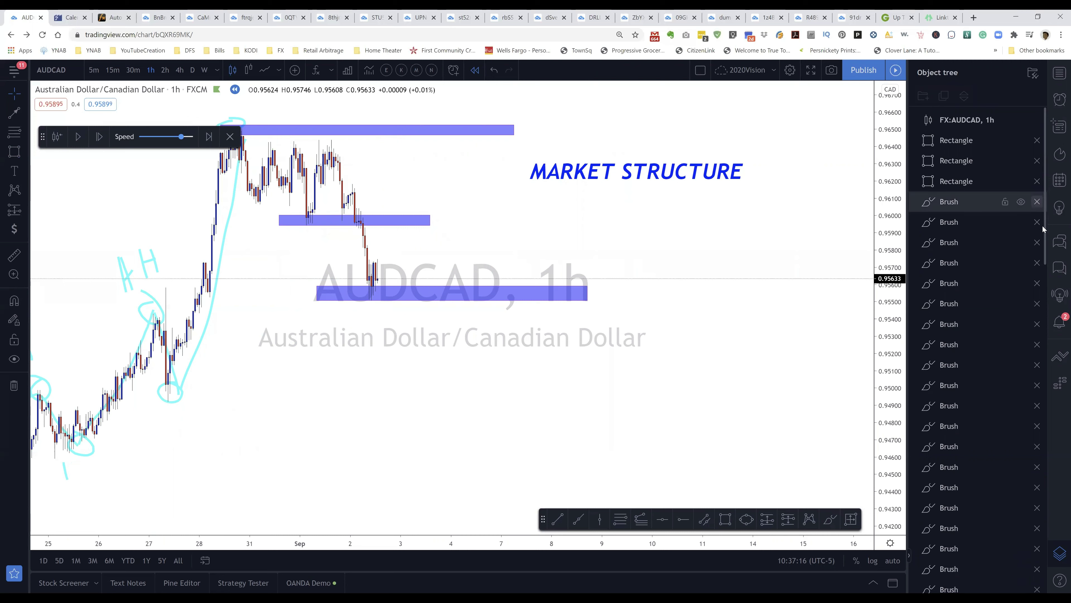
left_click(1036, 202)
left_click(1037, 202)
left_click(1037, 203)
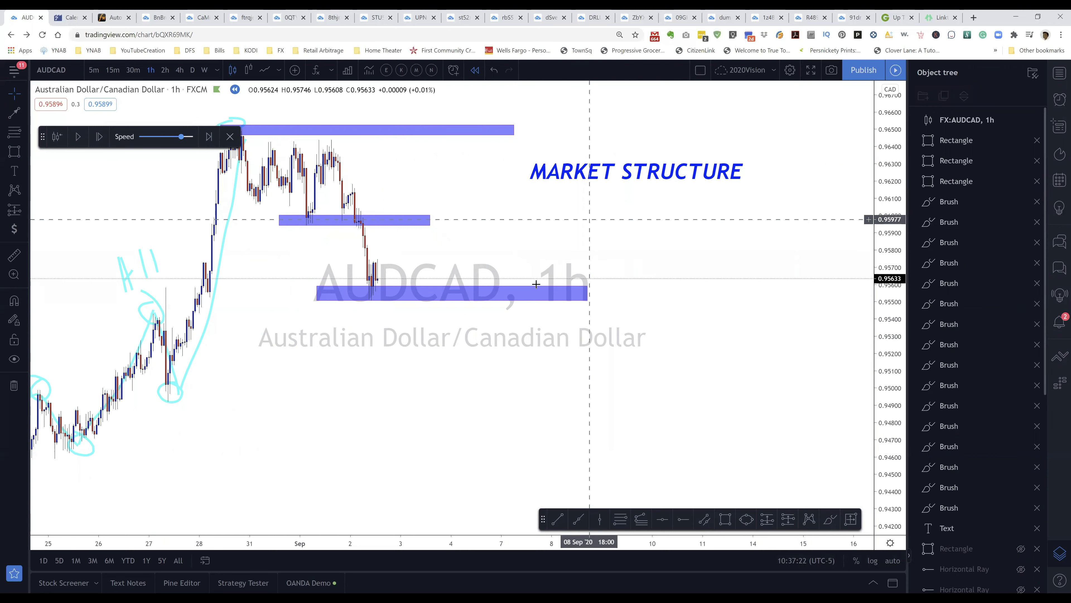
left_click(1037, 202)
left_click(1037, 201)
left_click(1037, 202)
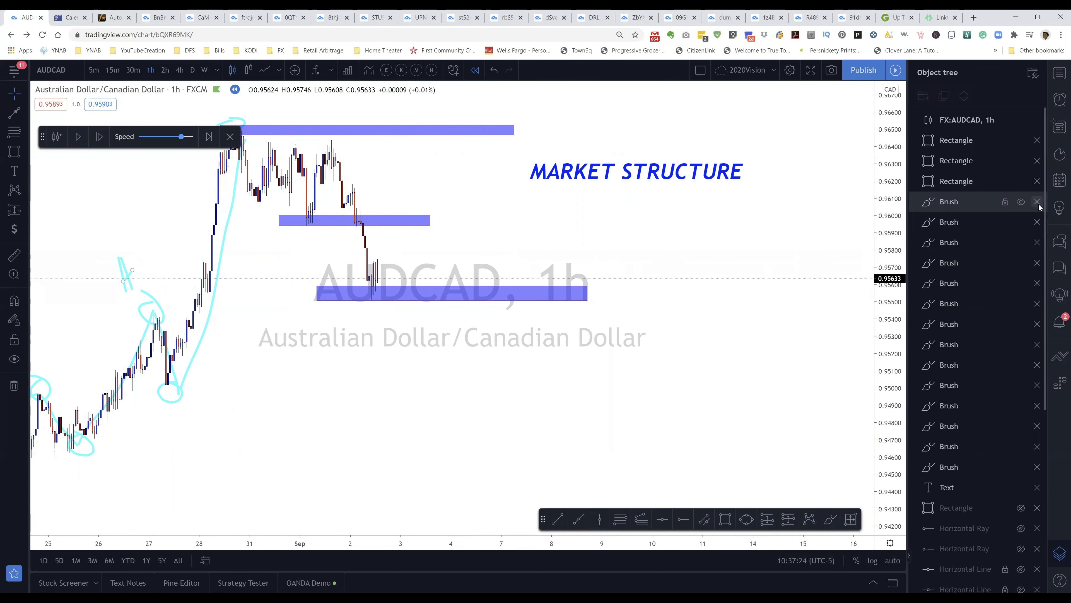
left_click(1037, 201)
left_click(1038, 202)
left_click(1037, 201)
left_click(1037, 201)
left_click(1037, 202)
left_click(1037, 202)
left_click(1037, 202)
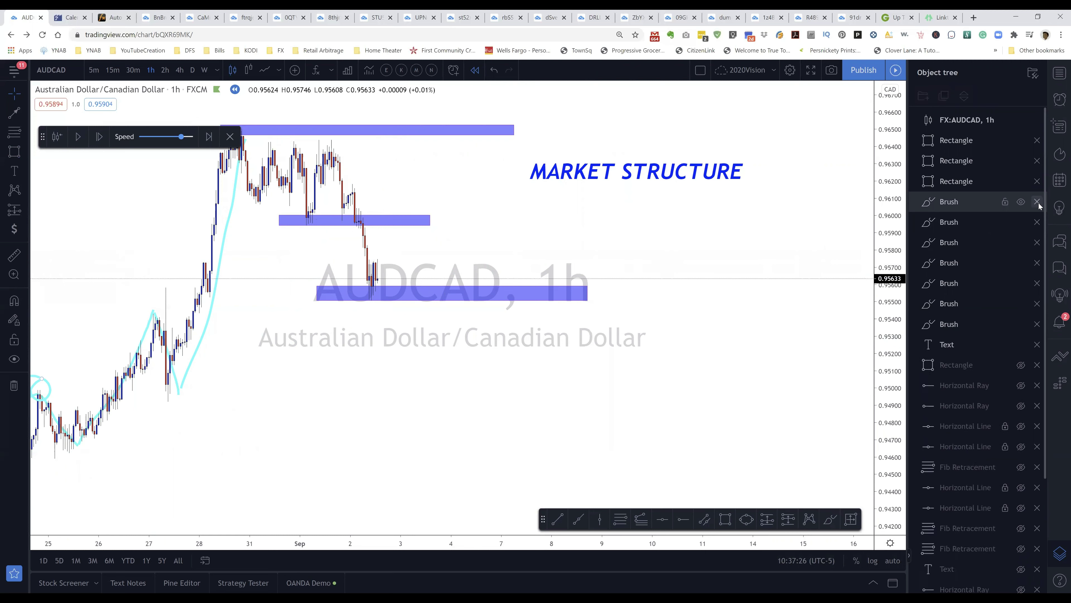
left_click(1037, 202)
left_click(1037, 201)
left_click(1037, 202)
left_click(1037, 202)
left_click(1037, 202)
left_click(1037, 202)
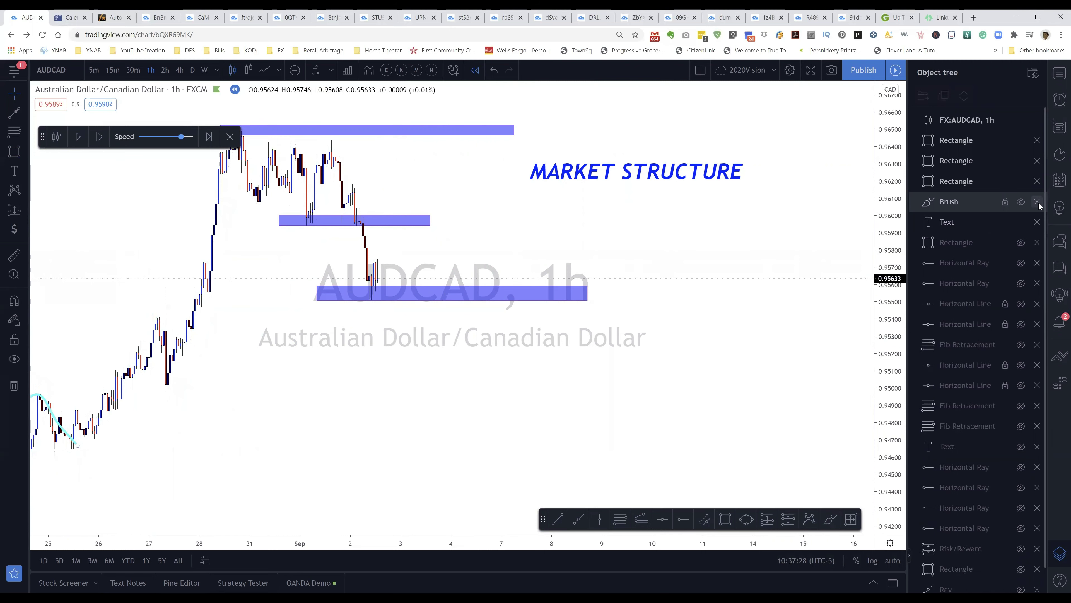
left_click(1037, 201)
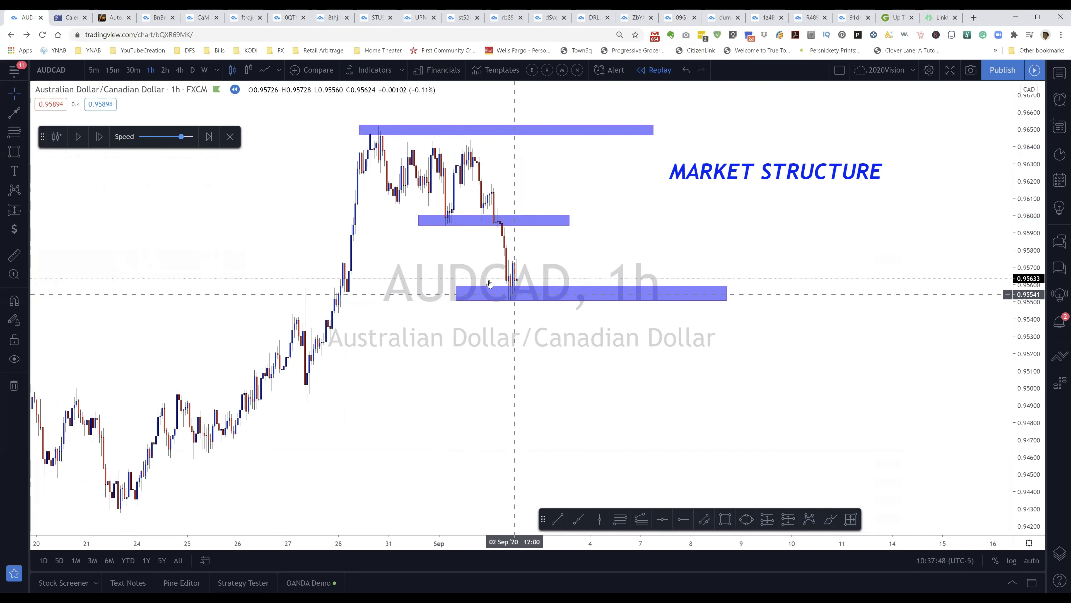
- Sketch a freehand downtrend zigzag with the Brush below the MARKET STRUCTURE text, showing lower highs and lower lows
left_click(833, 521)
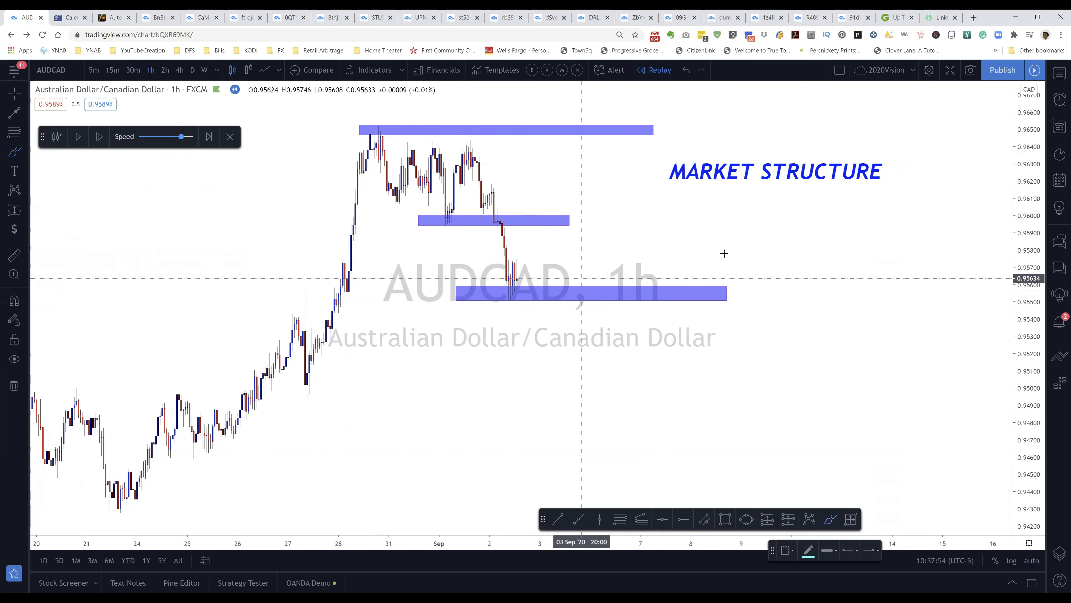
left_click_drag(749, 221, 792, 305)
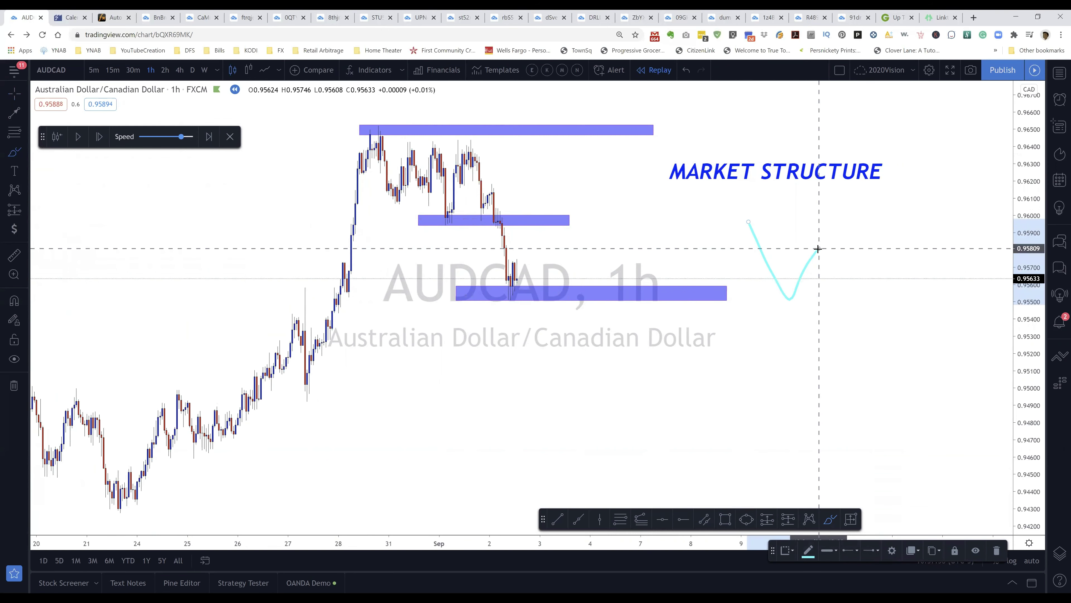
mouse_move(819, 250)
left_mouse_down()
mouse_move(868, 345)
mouse_move(880, 320)
left_mouse_up()
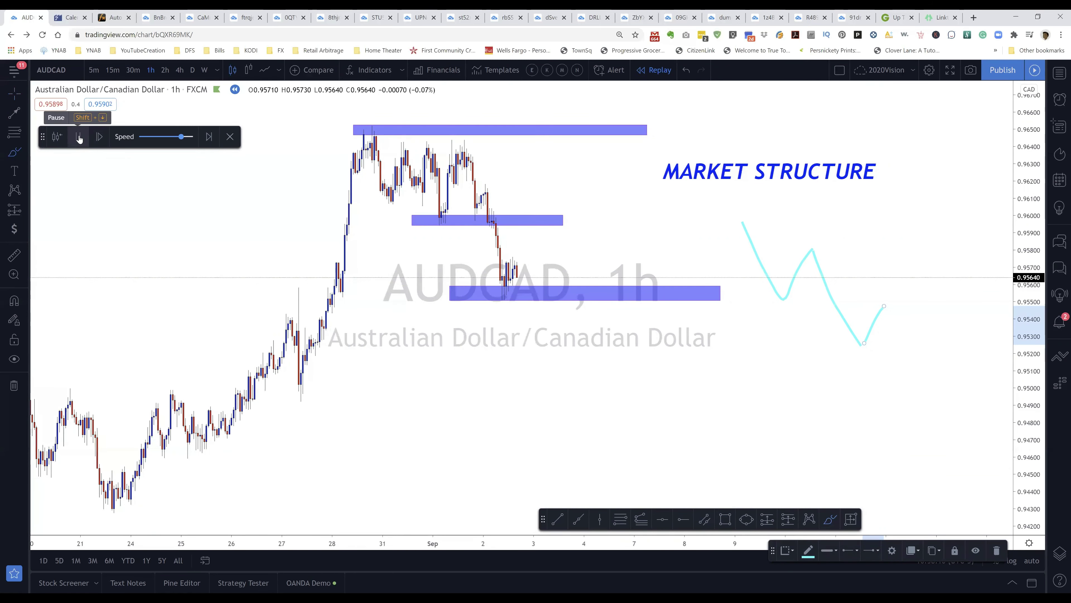
- Play the replay forward to the start of 4 September and pause it
left_click(79, 138)
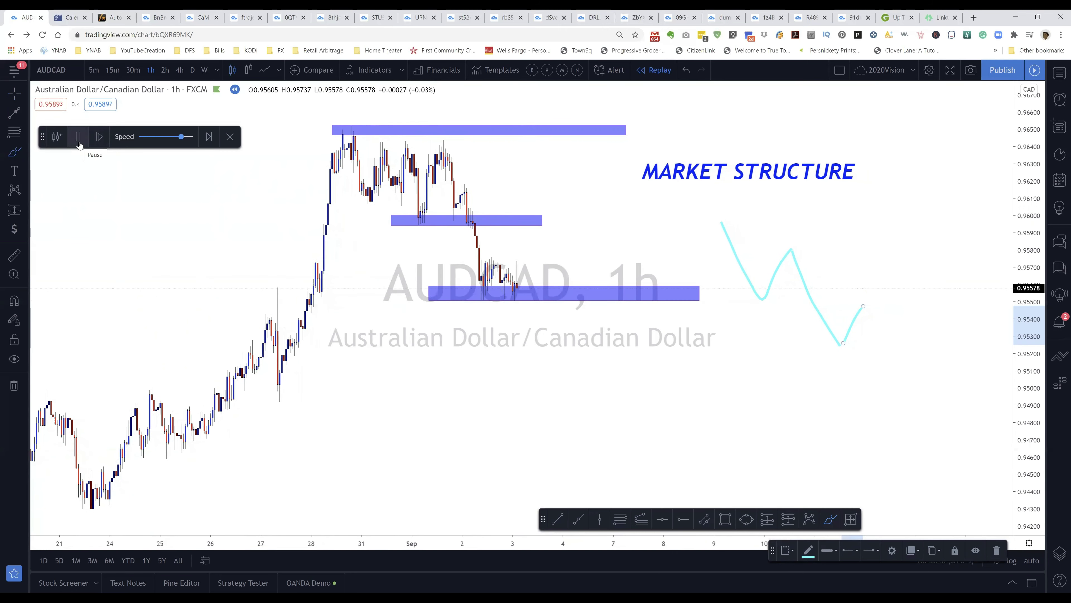
left_click(78, 137)
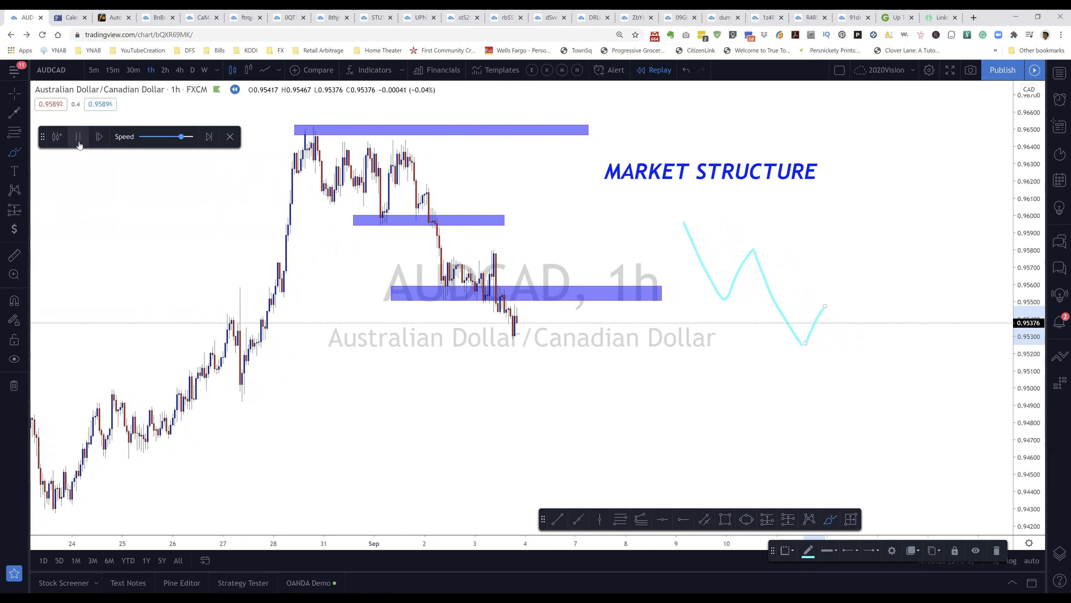
left_click(79, 143)
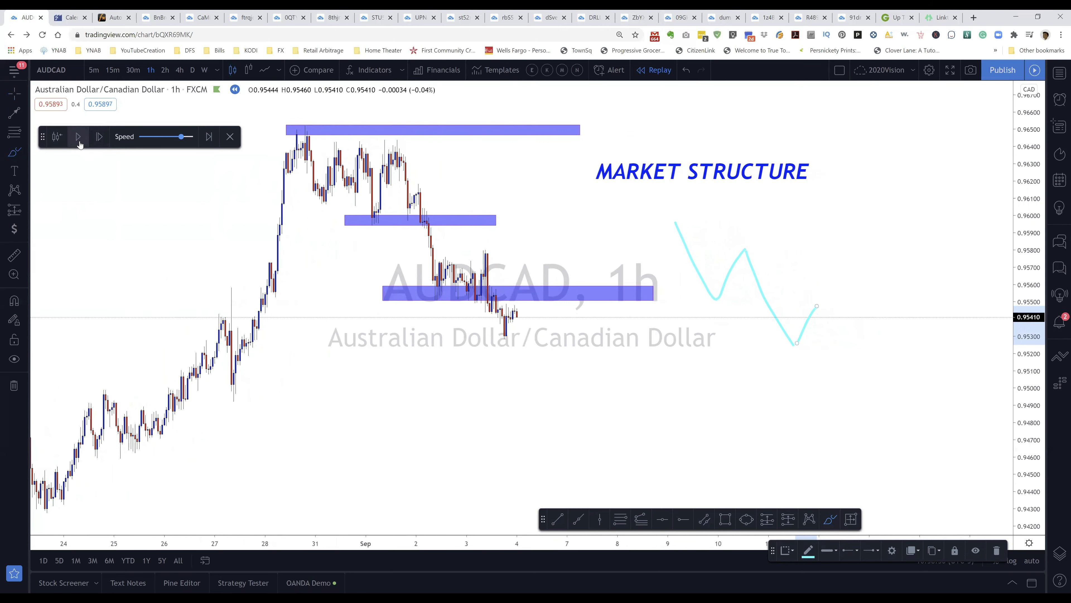
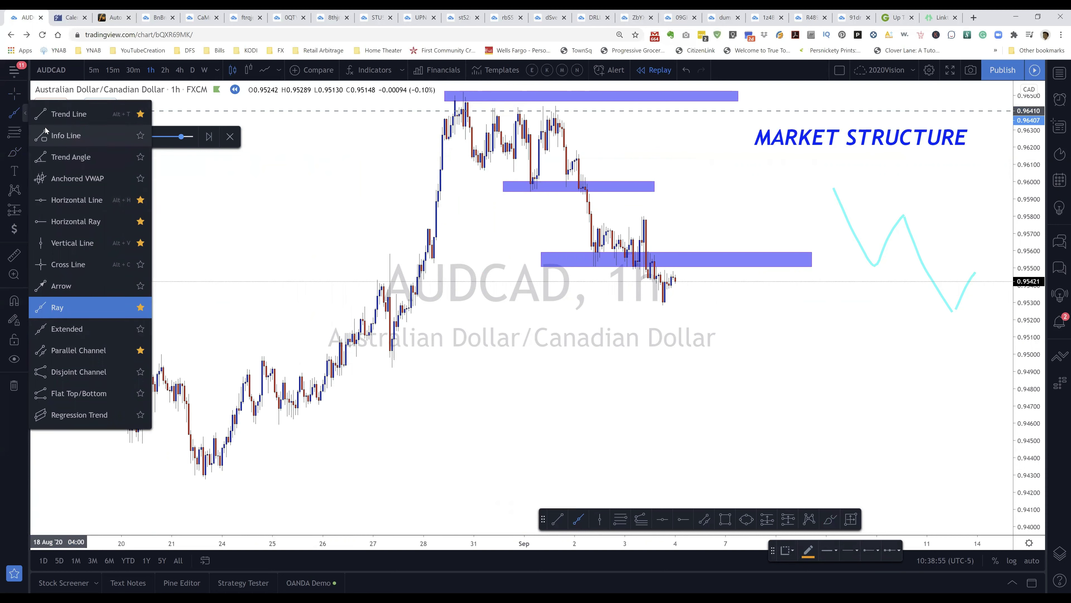
- Draw a trend line from 21 August 15:00 at 0.94273 to 6 September 21:00 at about 0.96052, and circle its 3 September retest
left_click(62, 115)
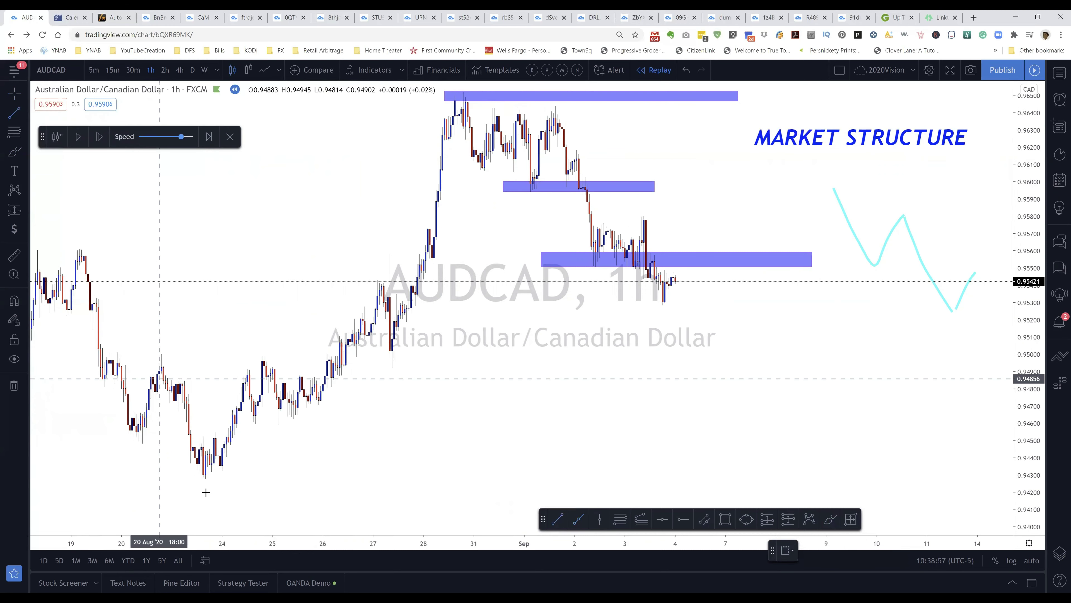
left_click(203, 479)
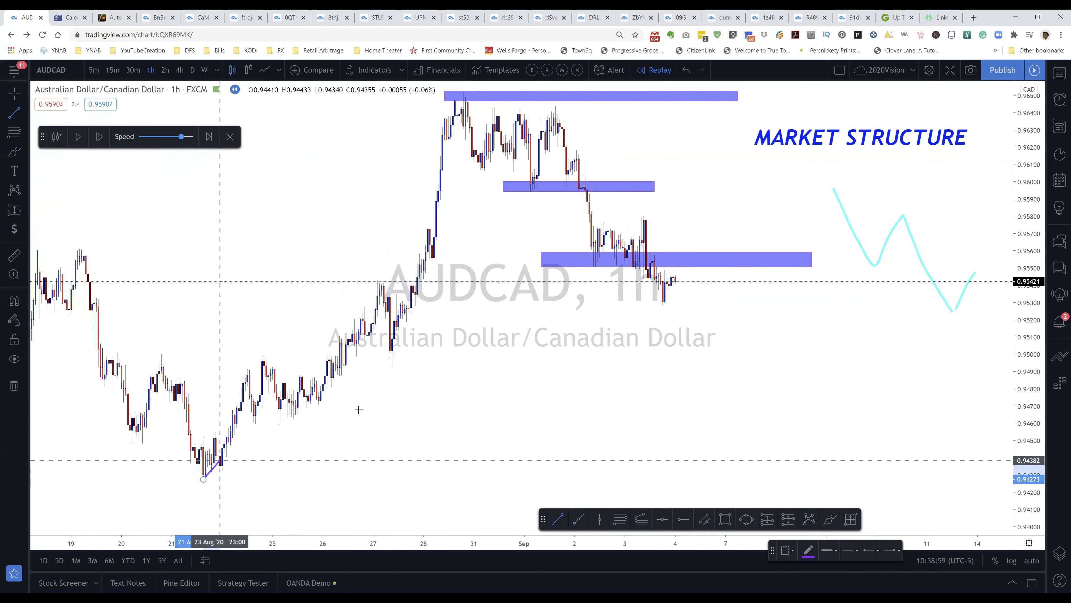
left_click(554, 284)
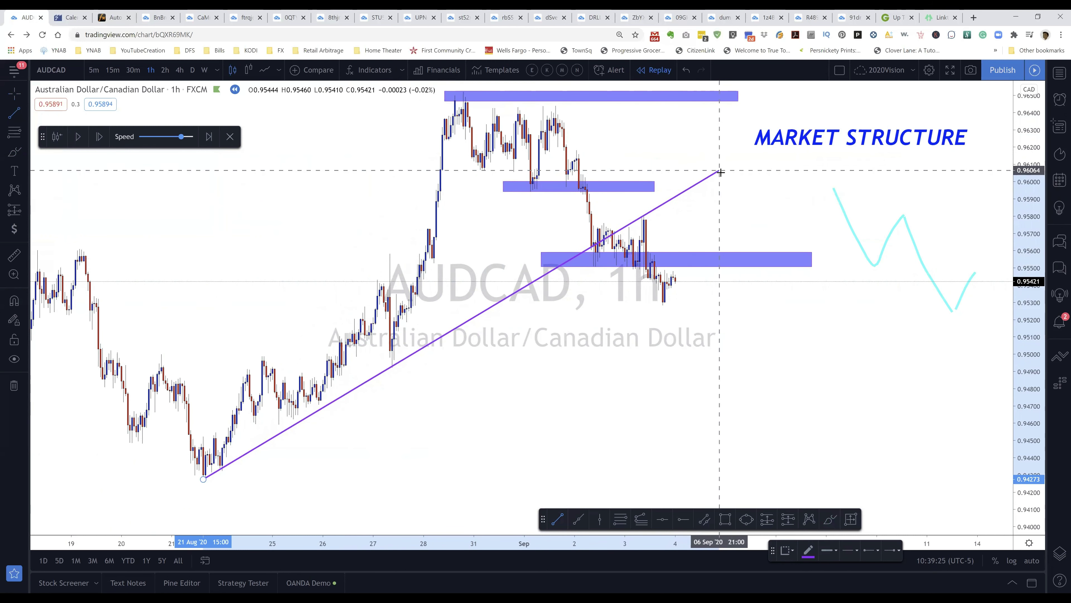
left_click(720, 173)
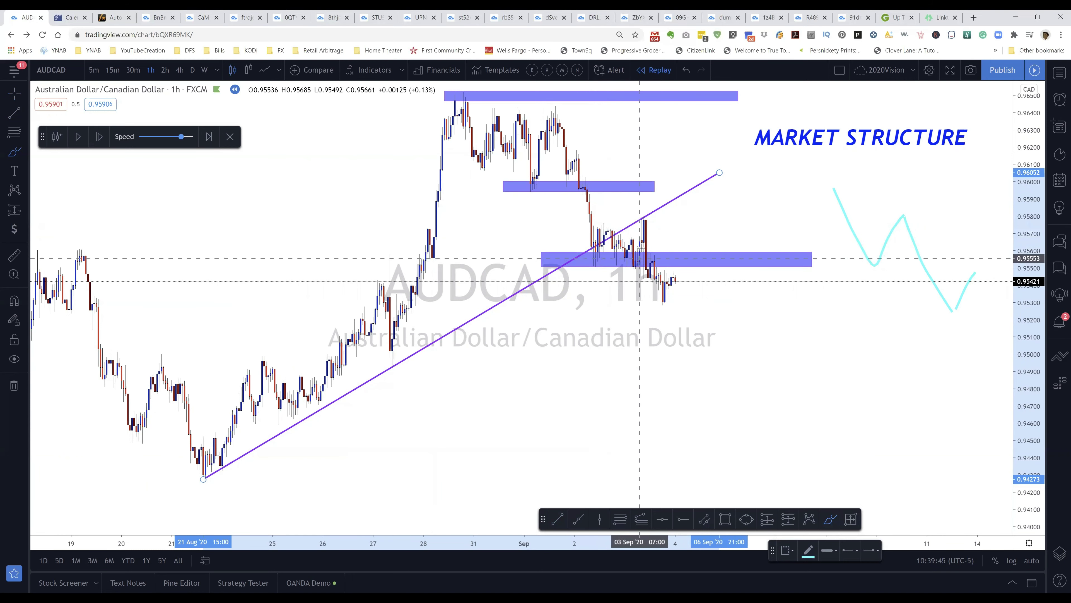
mouse_move(633, 198)
left_mouse_down()
mouse_move(651, 214)
mouse_move(642, 205)
left_mouse_up()
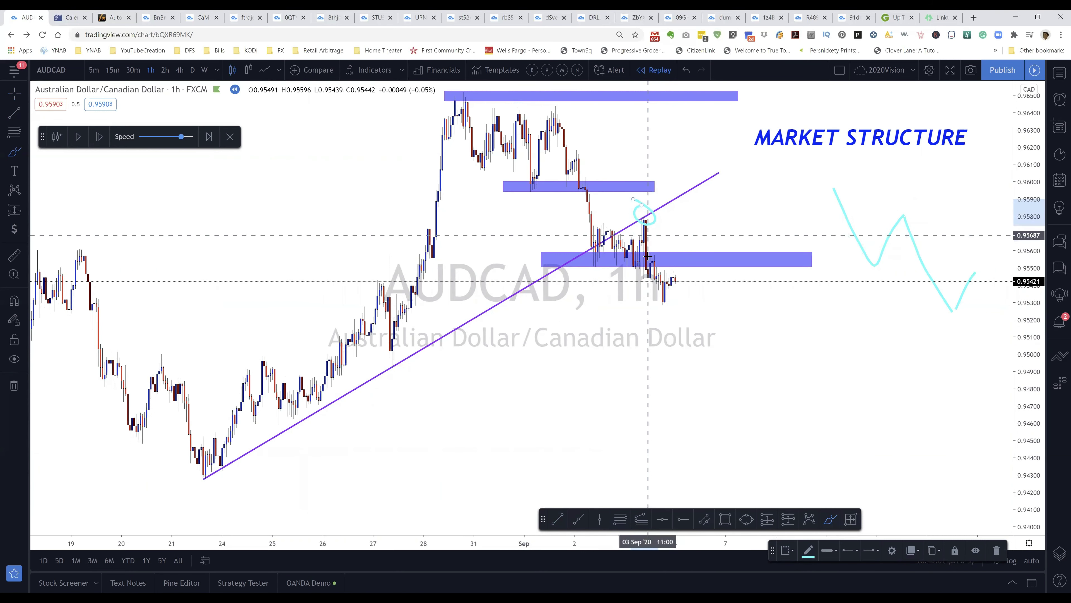
- Place a short position at 0.95491 on 3 September 11:00 with stop 0.95819 and target 0.95005, and run the replay to 4 September 09:00
scroll(625, 325, "up", 4)
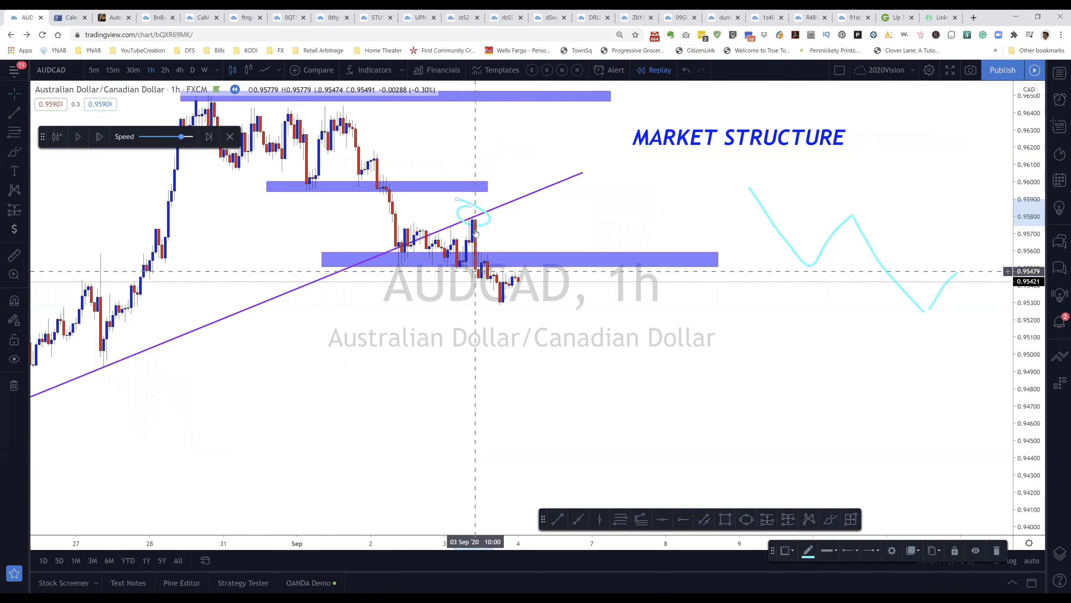
left_click(24, 210)
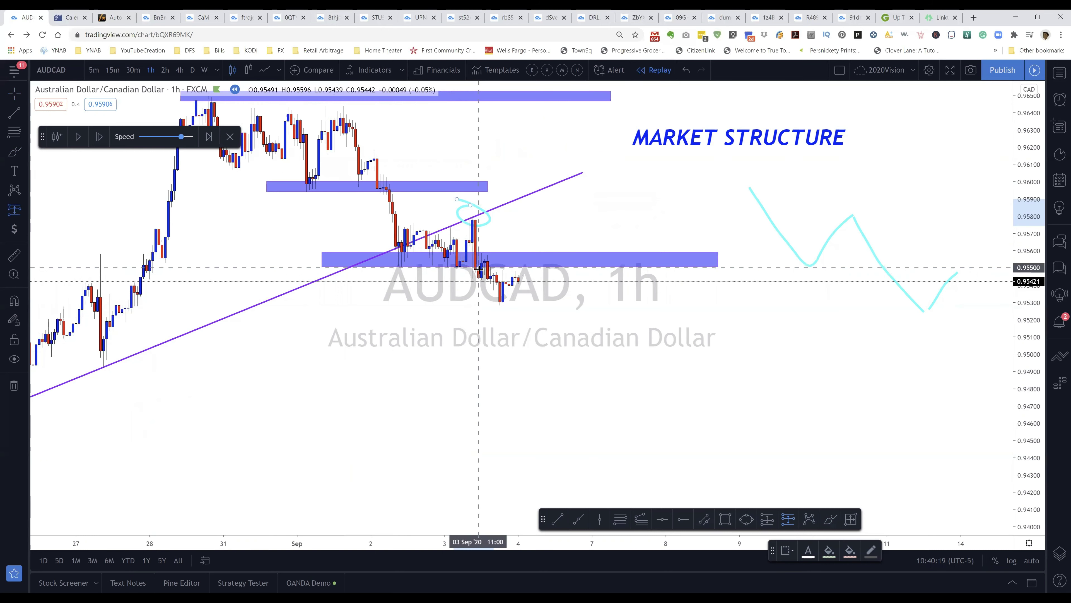
left_click(479, 211)
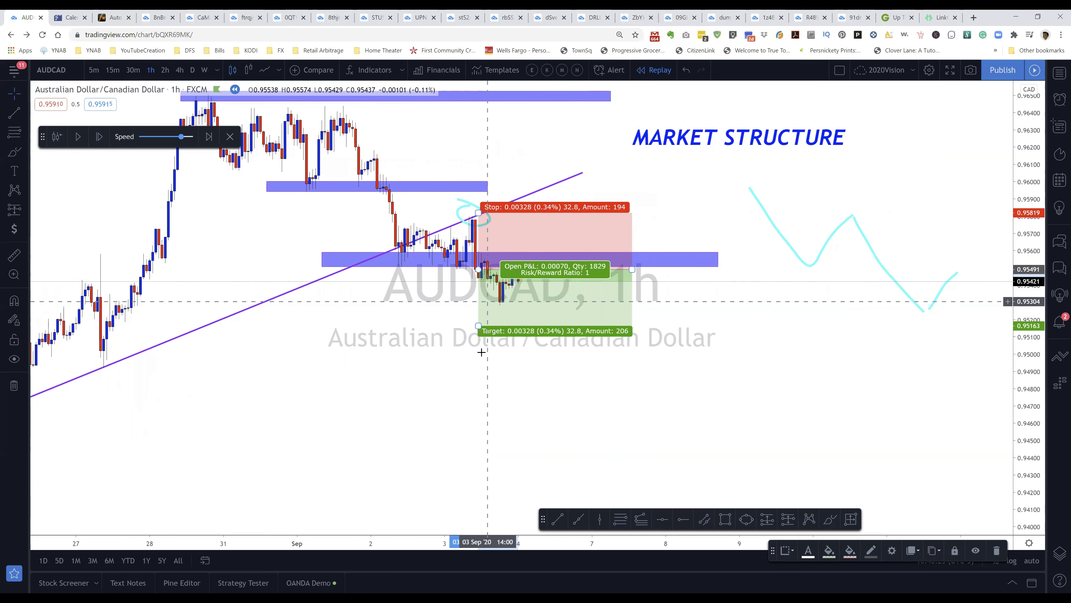
scroll(487, 355, "down", 1)
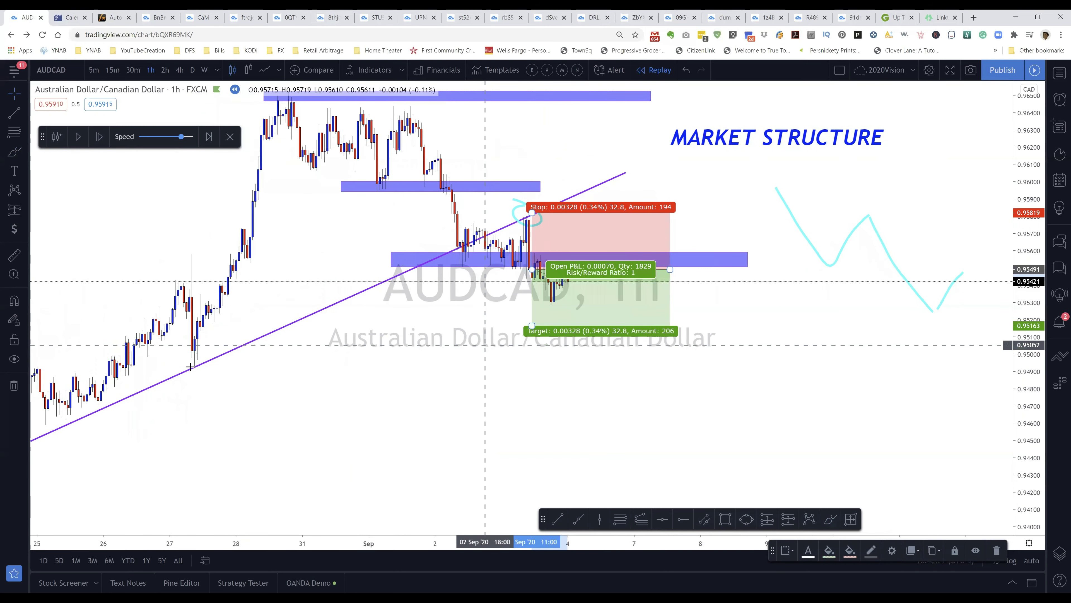
left_click_drag(532, 326, 531, 358)
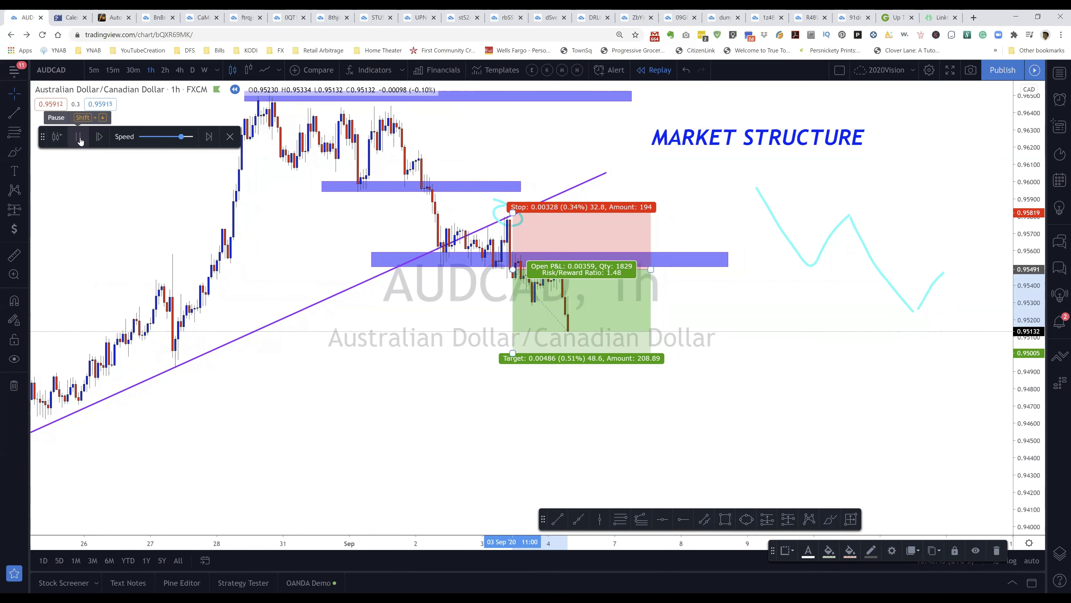
left_click(100, 137)
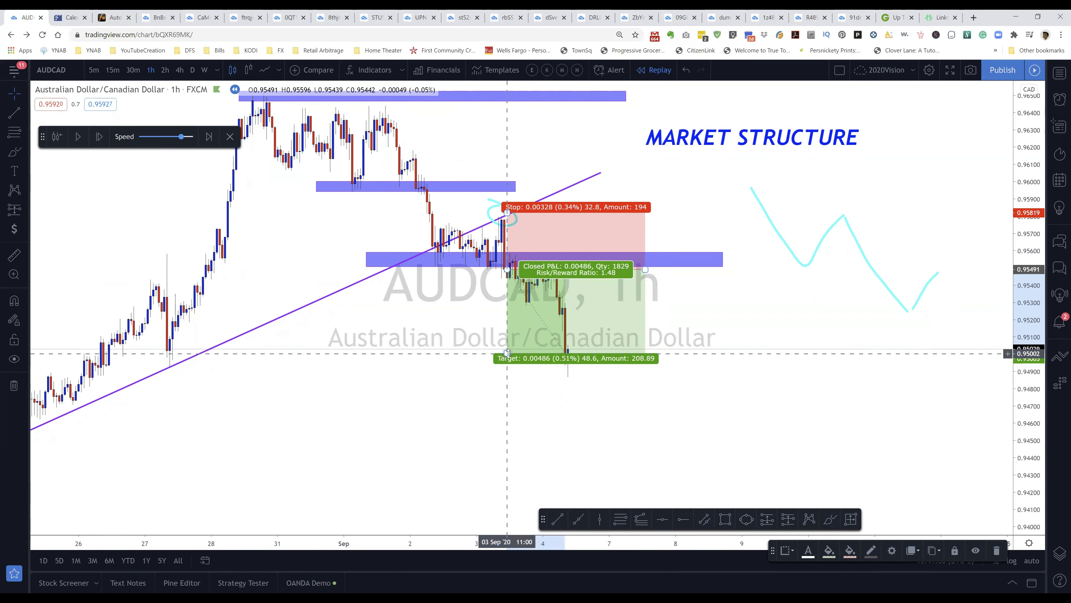
- Delete the short position and advance the replay through 4 September into the early hours of 7 September
key("Delete")
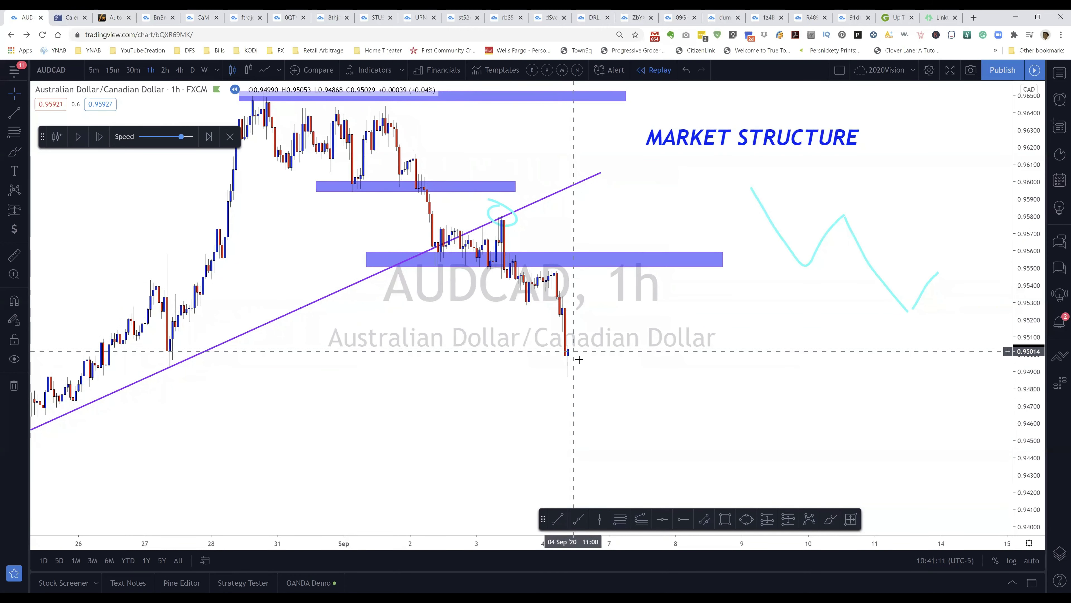
left_click(98, 137)
left_click(99, 136)
left_click(97, 143)
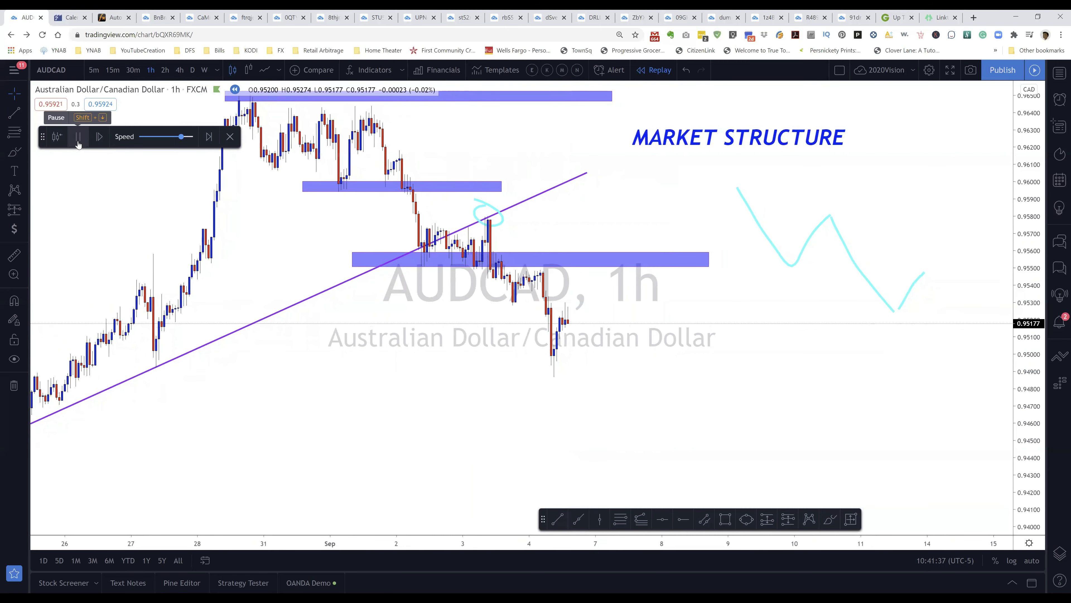
left_click(78, 144)
left_click(78, 144)
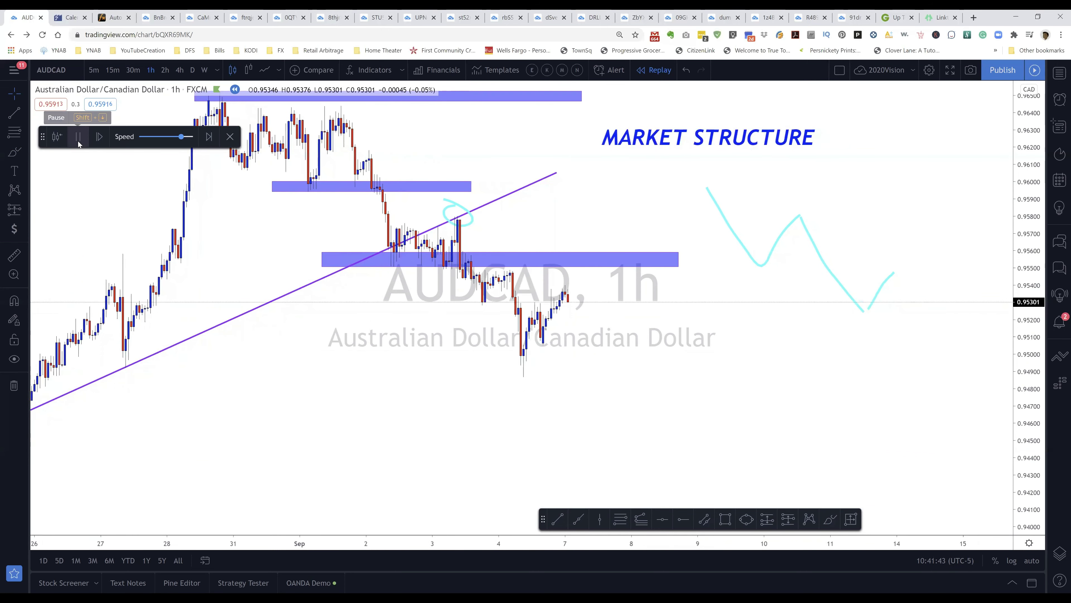
right_click(77, 141)
left_click(77, 141)
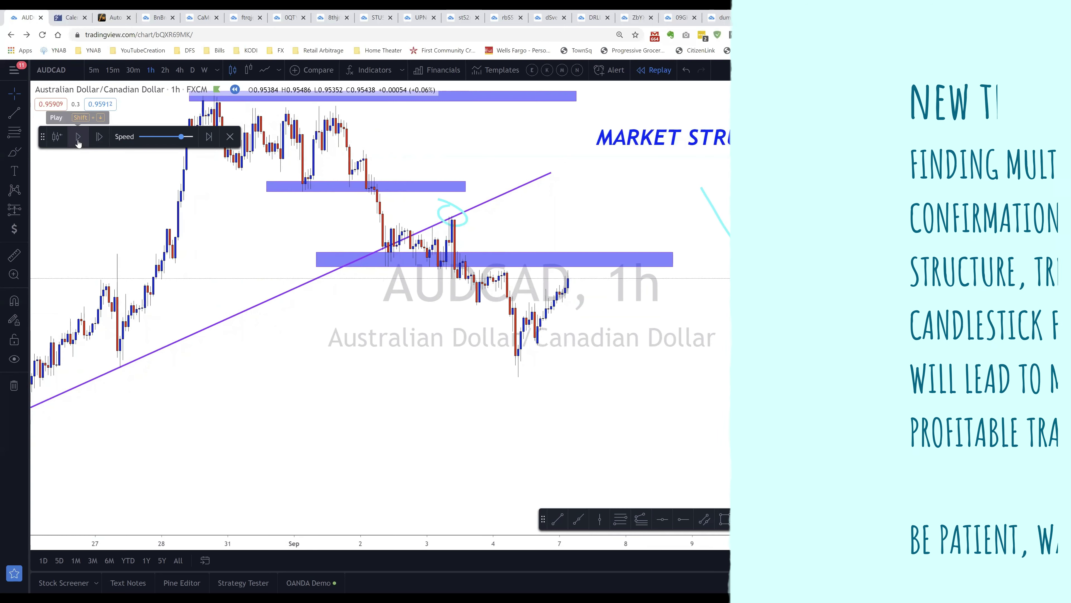
- Play the replay onward from early 7 September to the start of 9 September
left_click(78, 142)
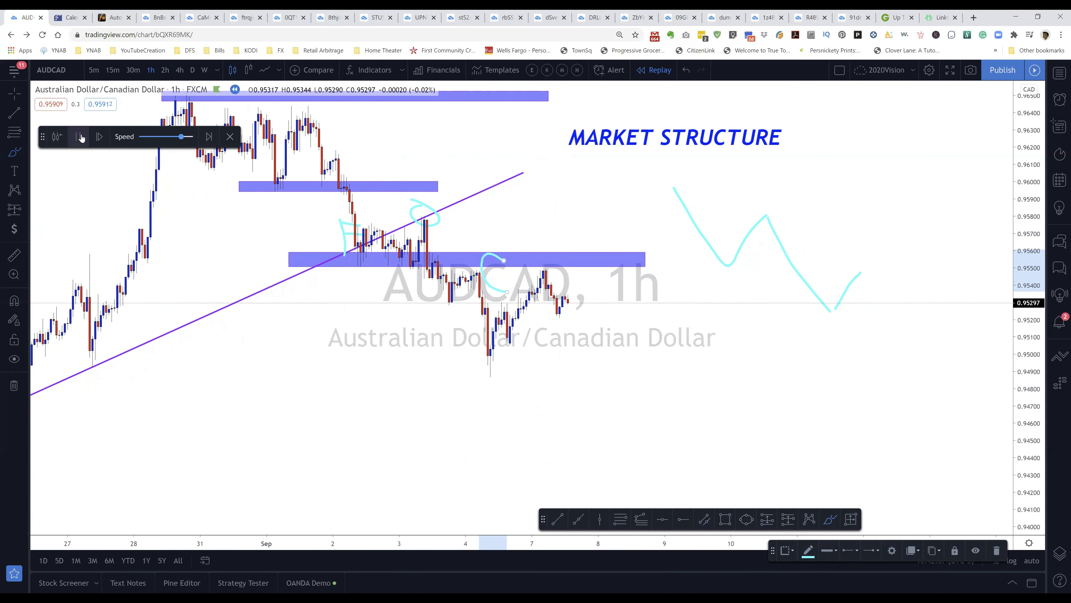
left_click(81, 137)
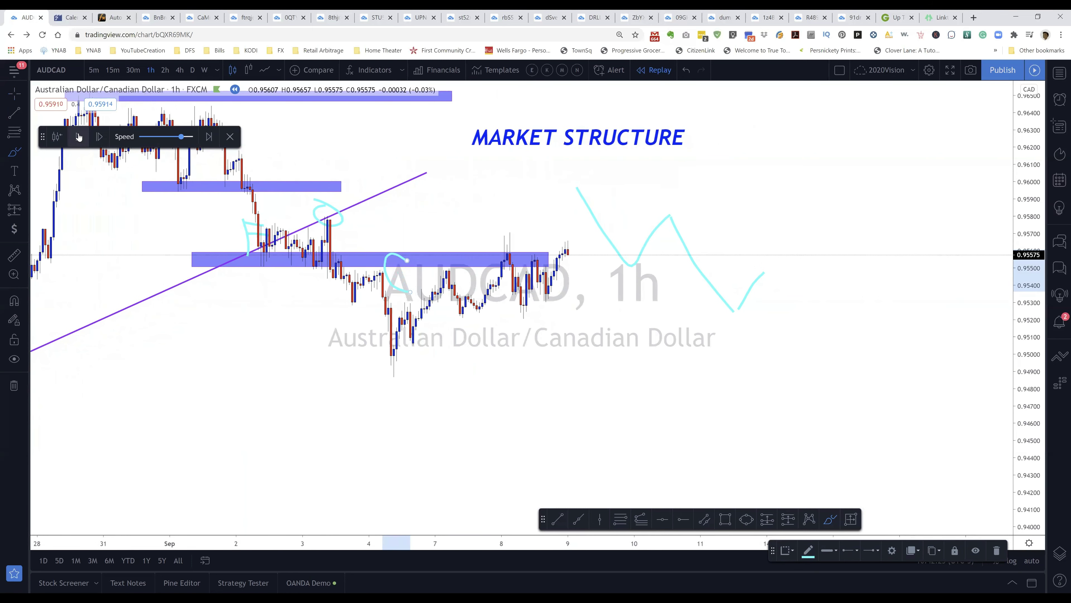
left_click(78, 136)
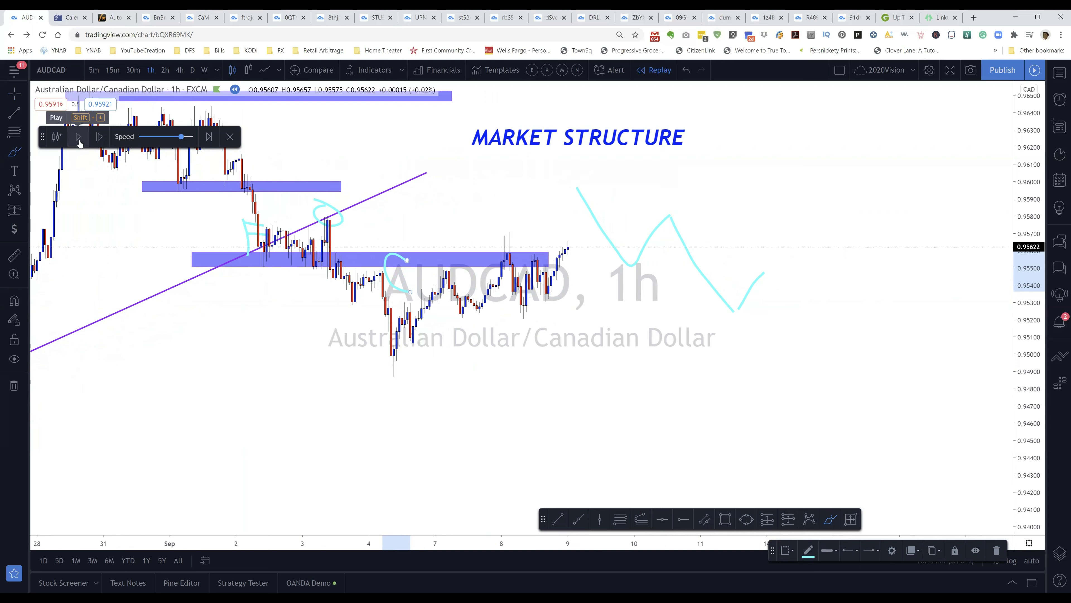
left_click(78, 137)
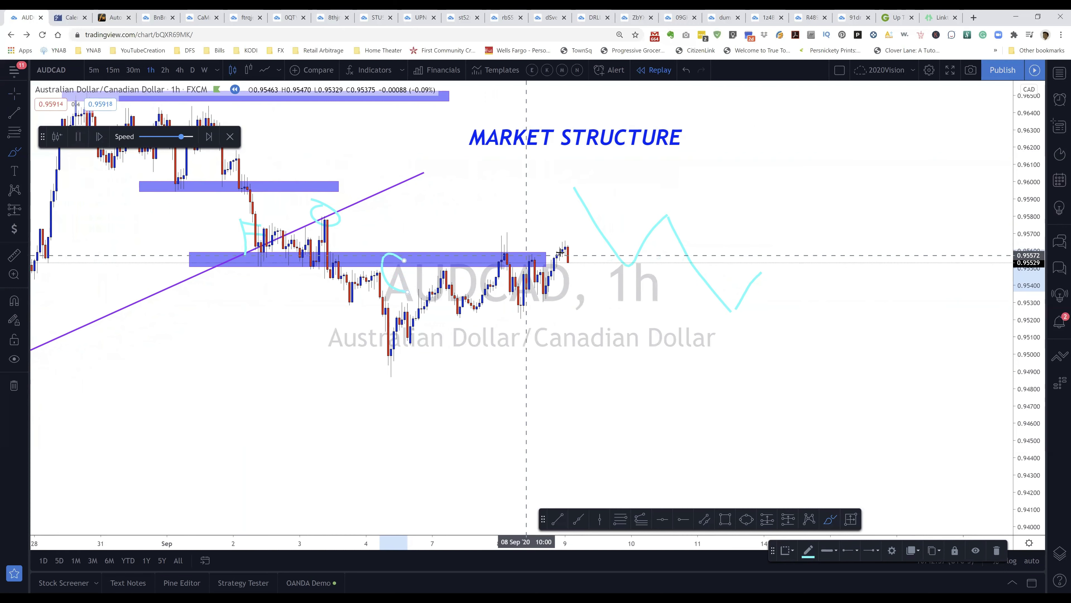
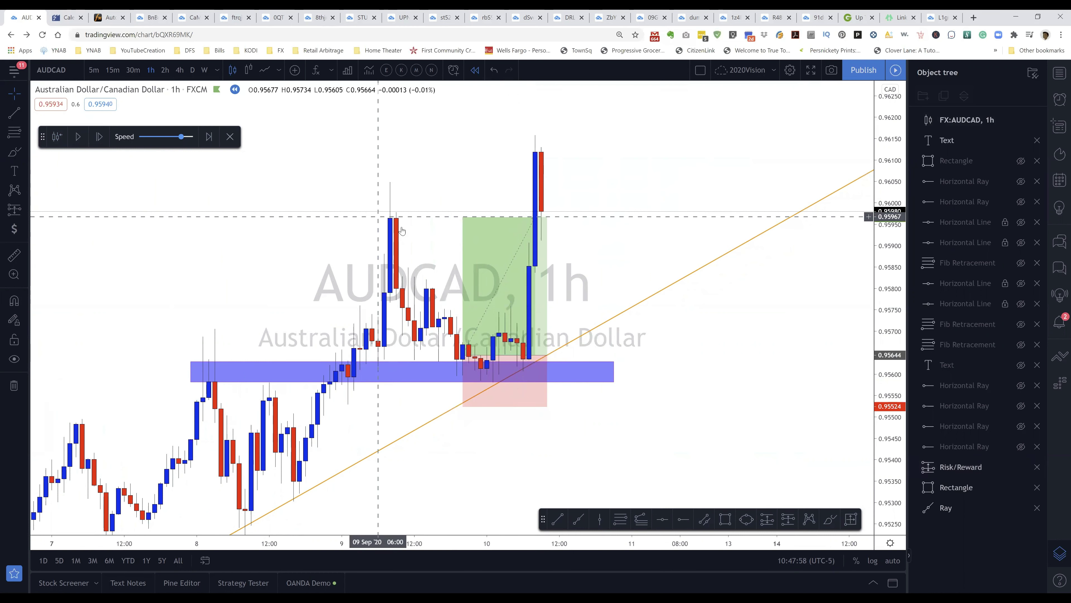
- Examine the long position at the blue zone, checking its entry, stop and target against the trend line and the 9 September high
left_click(491, 238)
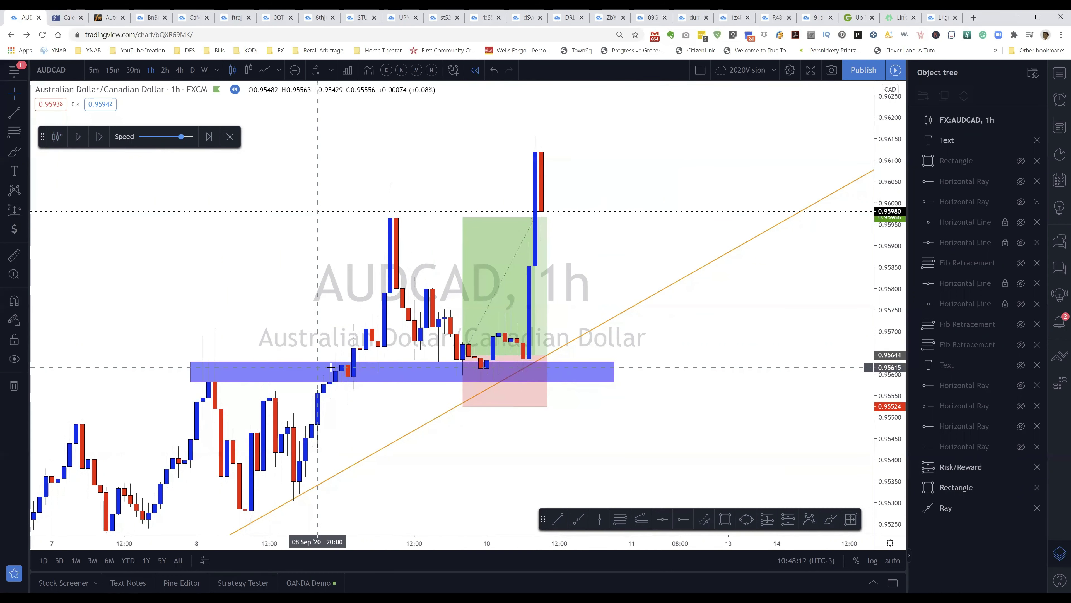
left_click(485, 382)
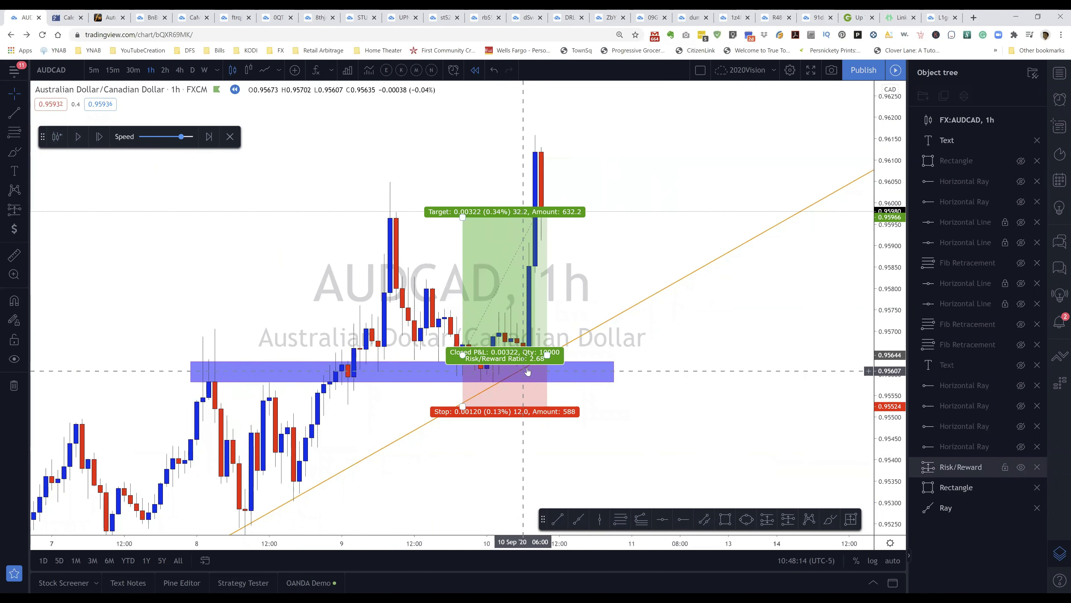
left_click(424, 431)
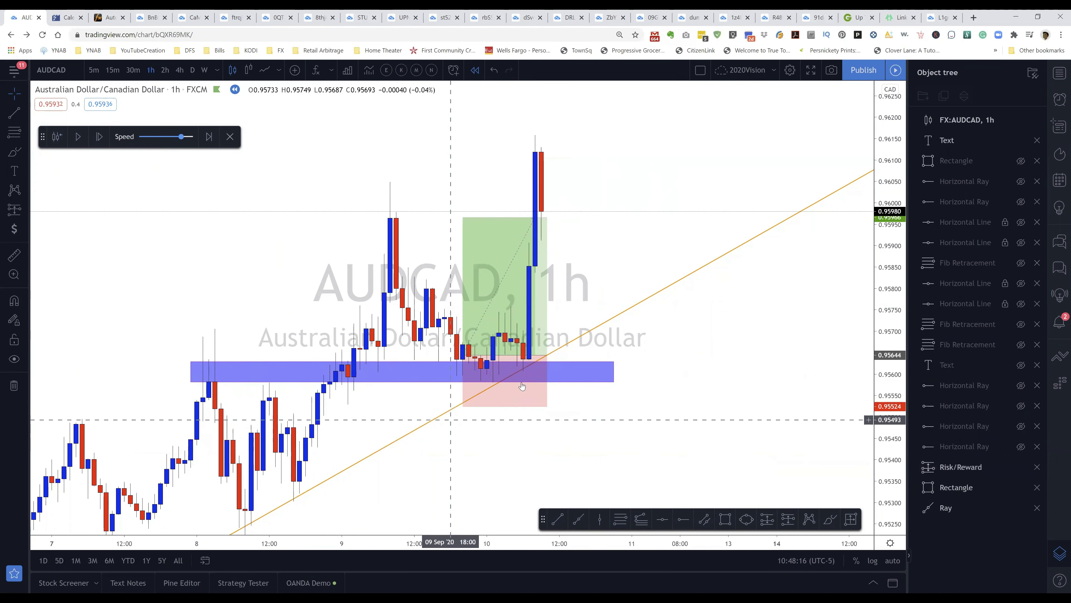
left_click(522, 401)
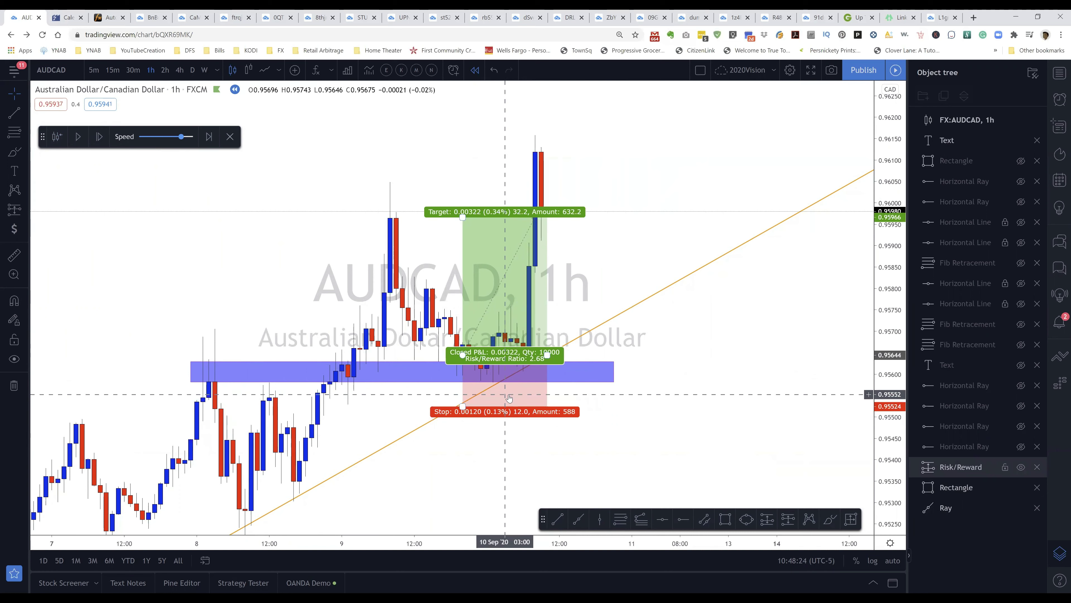
left_click(624, 325)
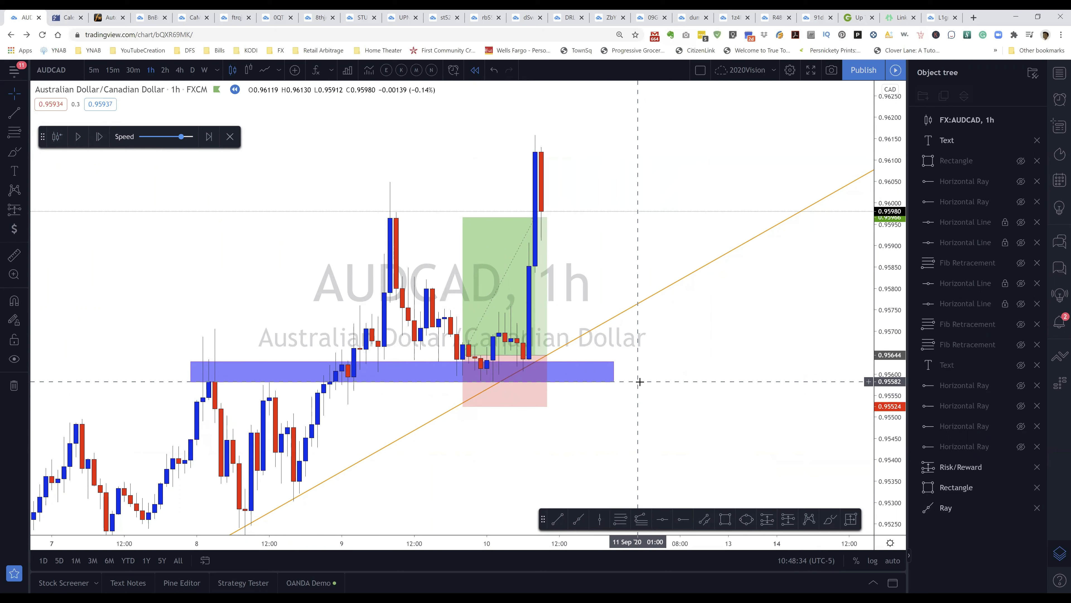
left_click(498, 286)
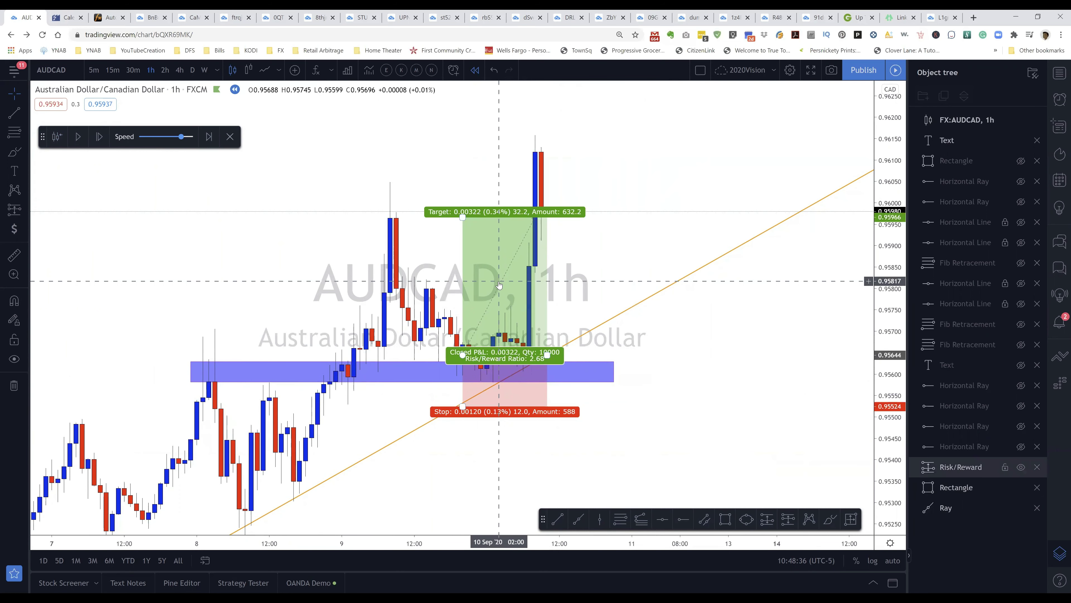
key("Escape")
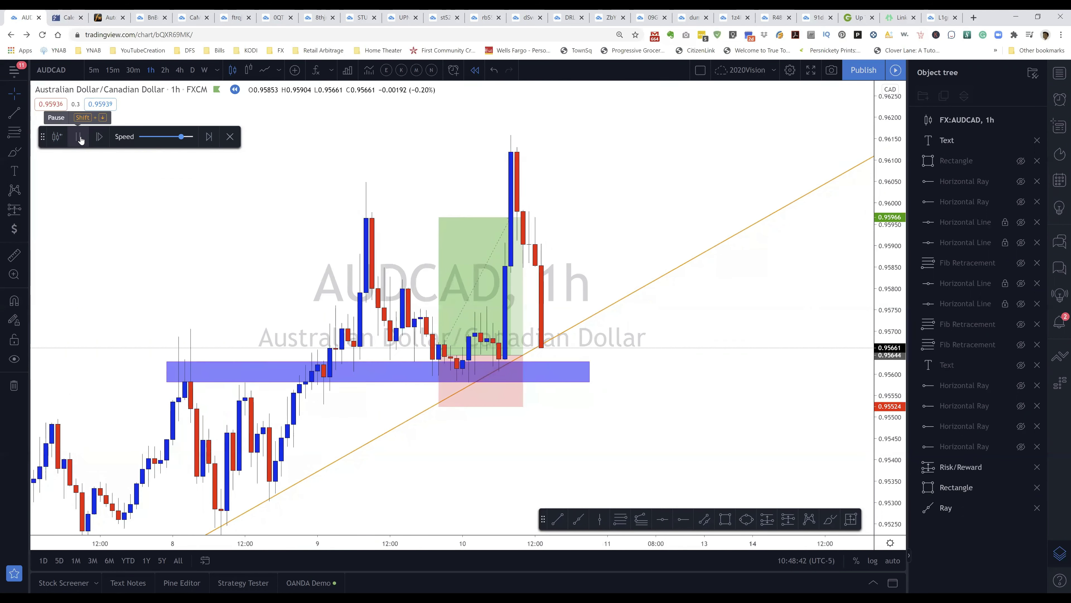
- Play the replay onward through 10 September into the early hours of 11 September, pausing at the trend-line retest
left_click(81, 140)
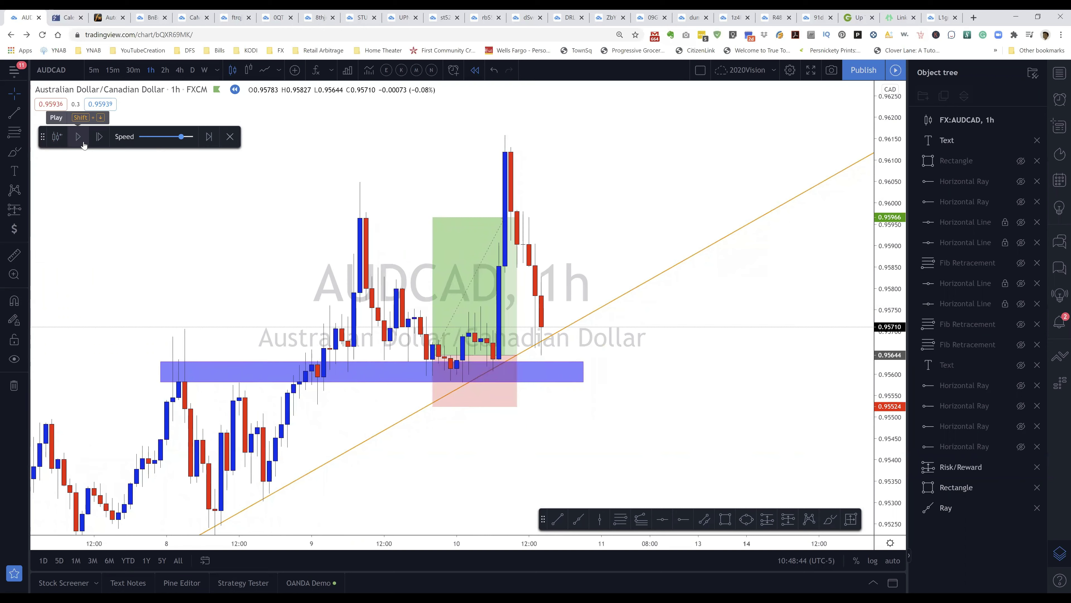
left_click(78, 139)
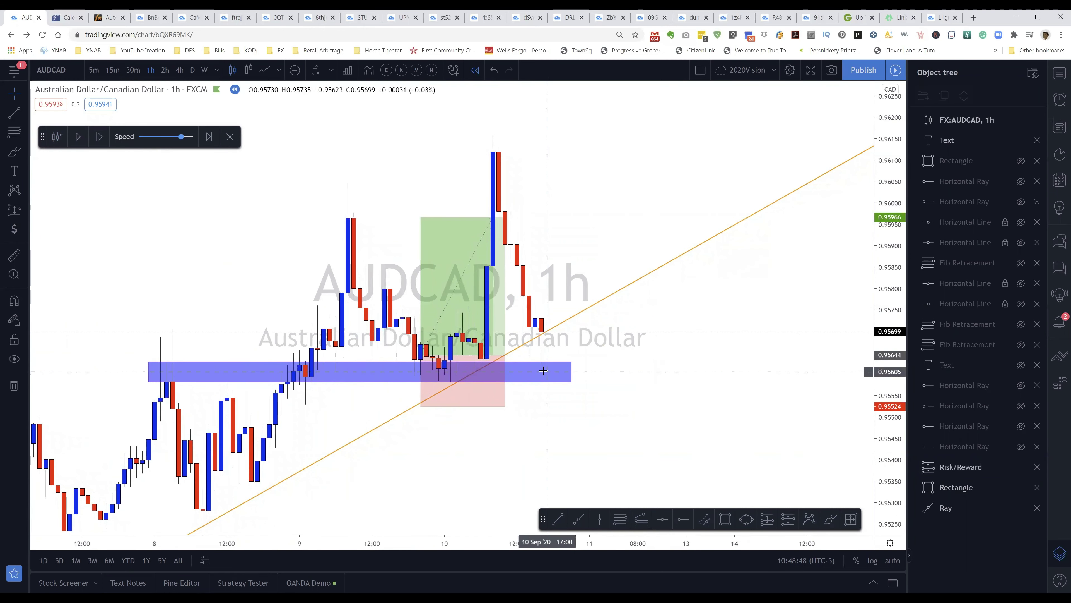
left_click(78, 136)
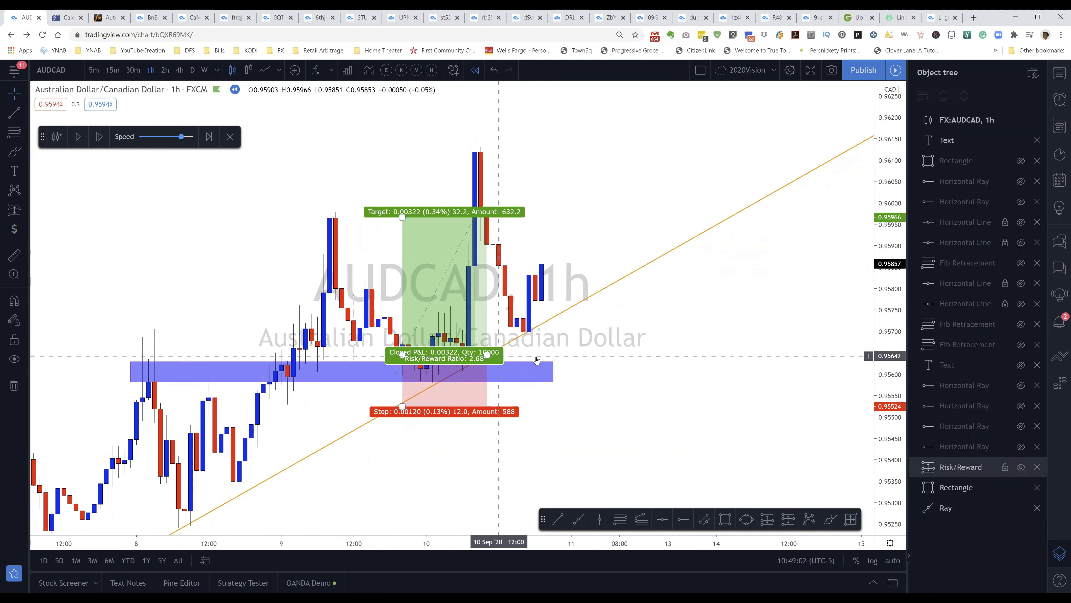
left_click(77, 135)
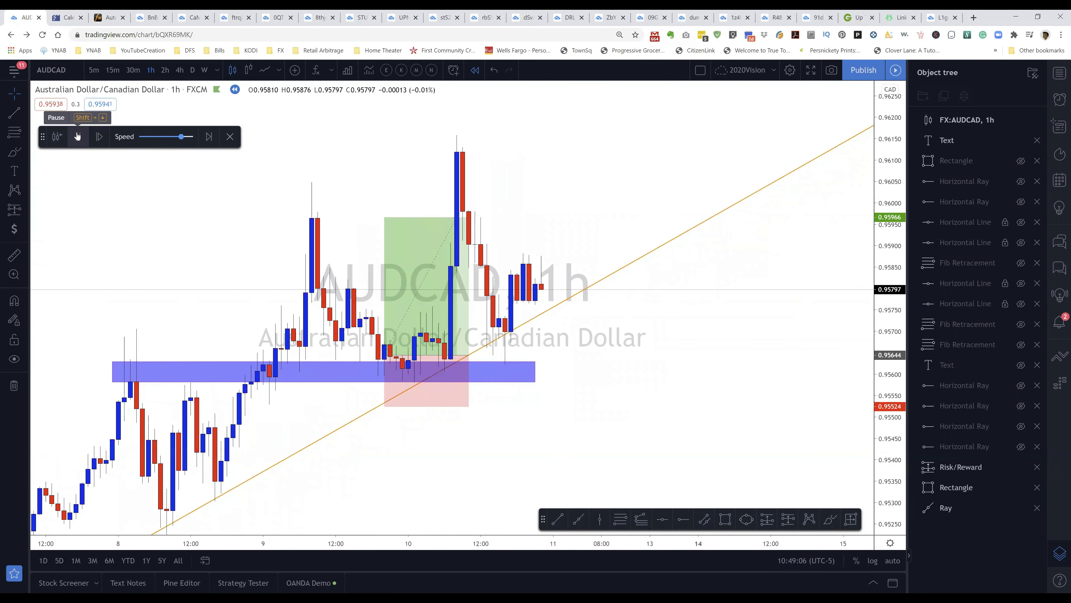
left_click(77, 135)
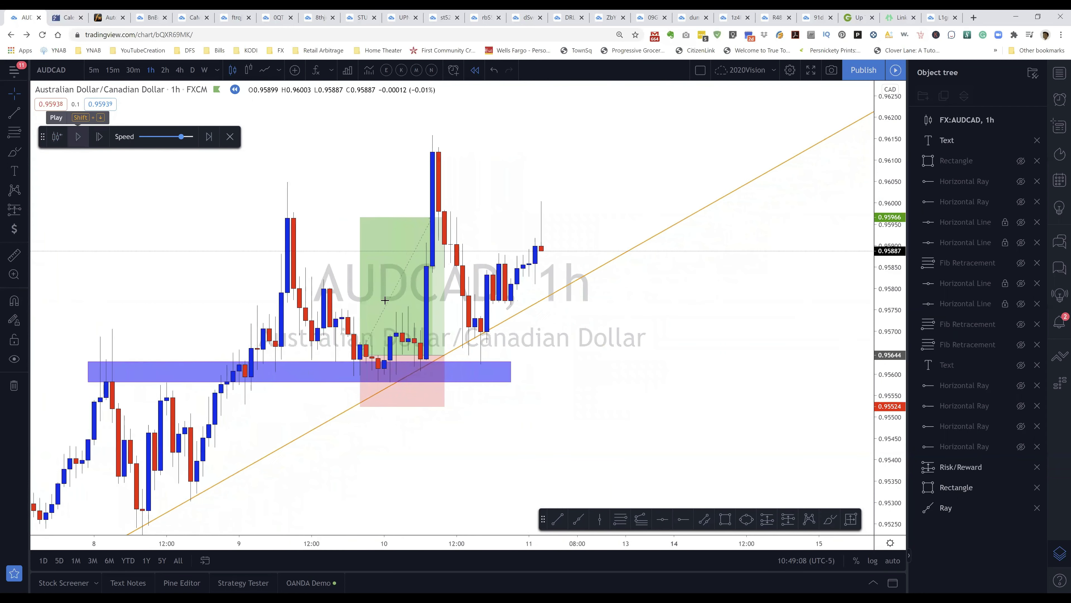
left_click(78, 135)
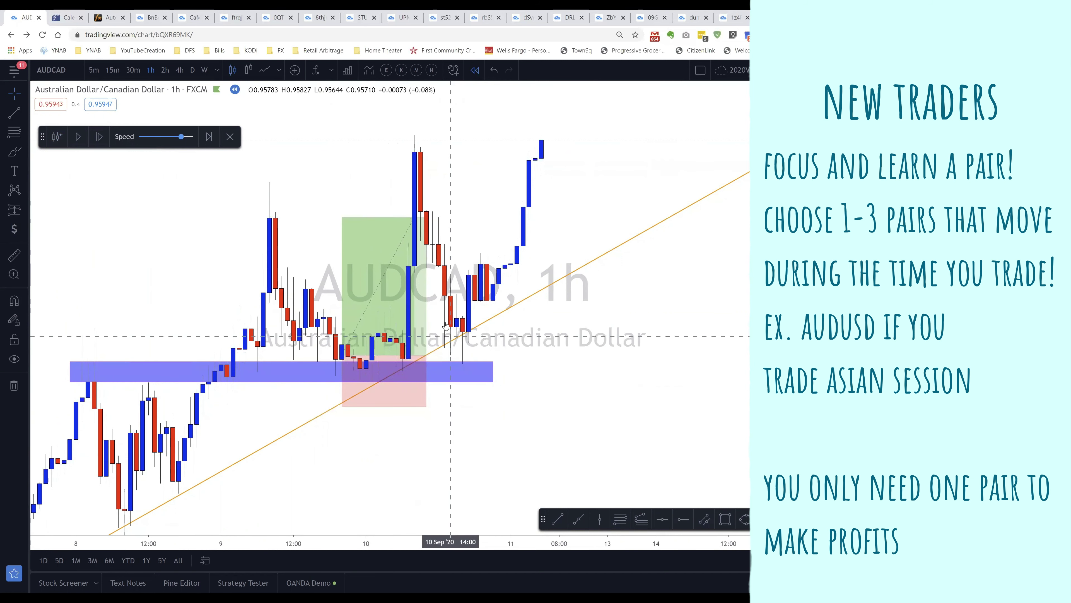
- Measure the price rise from the 10 September trend-line retest up to the previous swing high
left_click(14, 255)
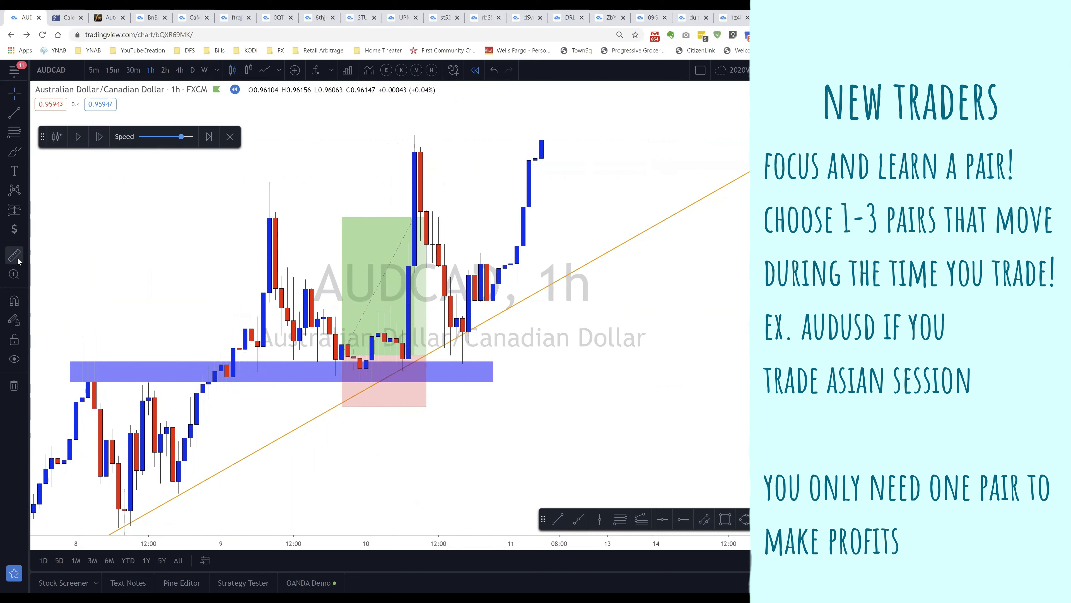
left_click(471, 331)
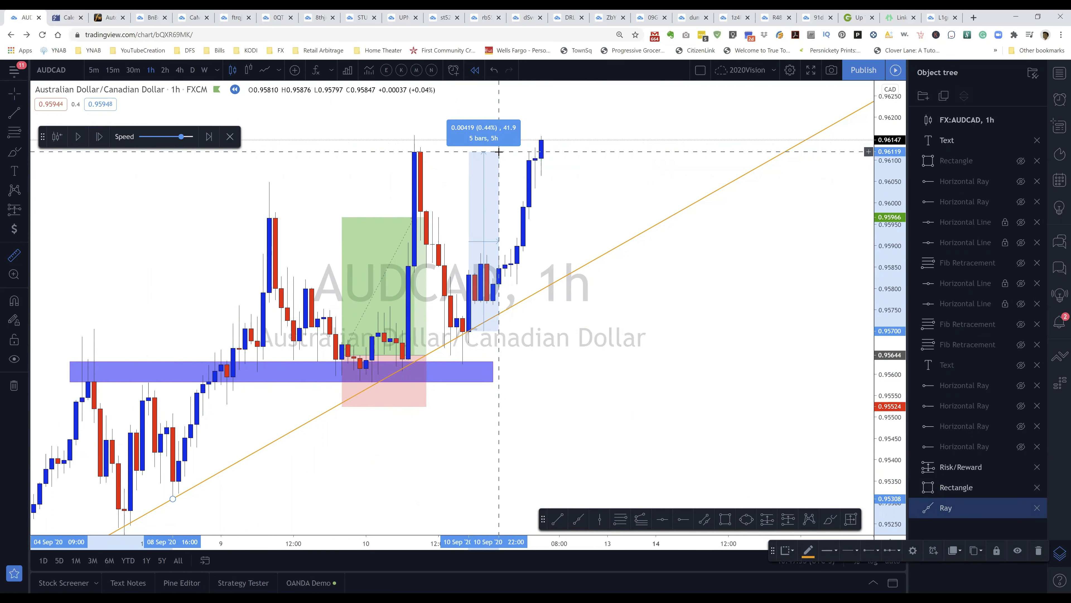
left_click(499, 151)
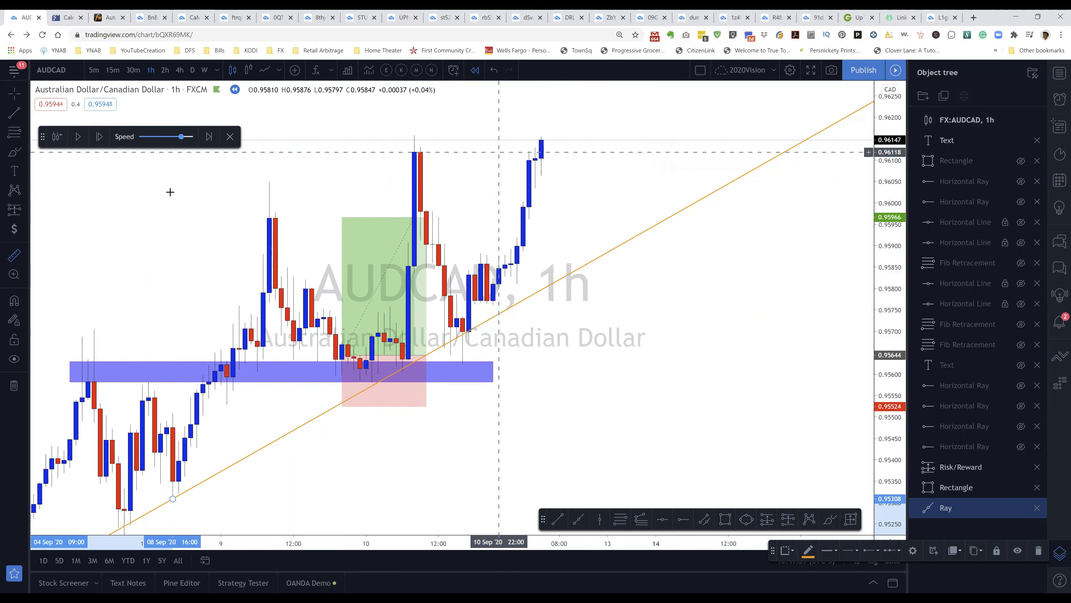
- Place a long position at 0.95699 on 10 September 20:00 with stop 0.95576 and target 0.96126, narrowed to end on 11 September
left_click(25, 210)
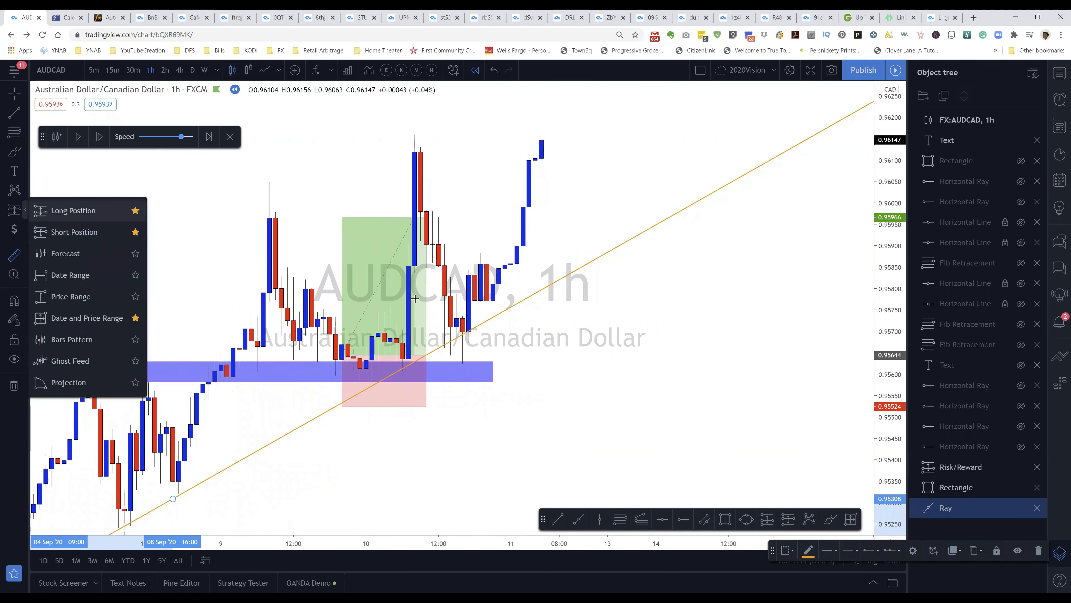
left_click(71, 211)
left_click(481, 328)
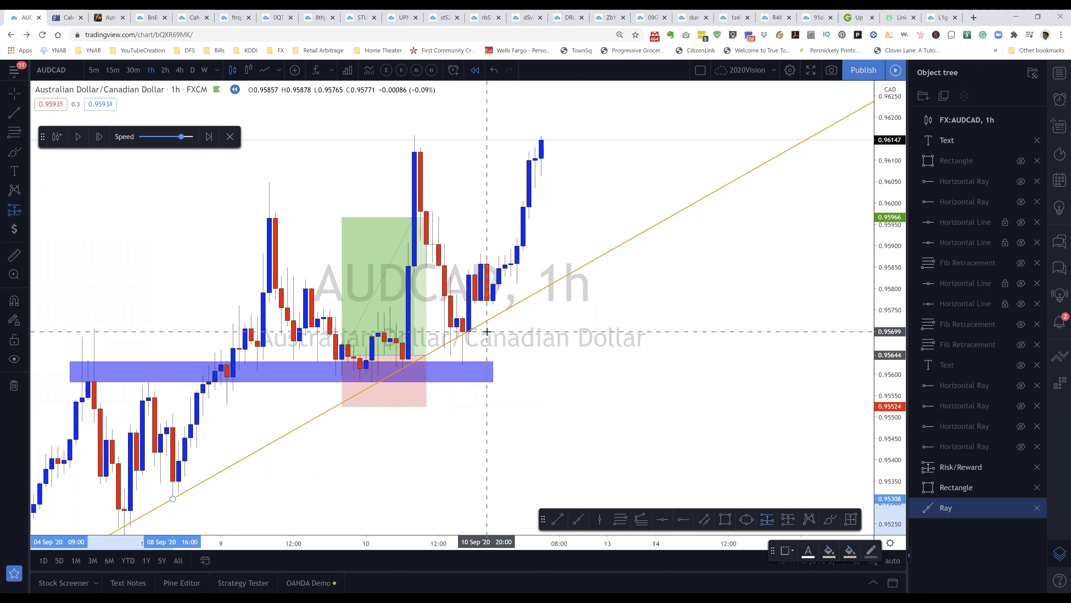
left_click(486, 332)
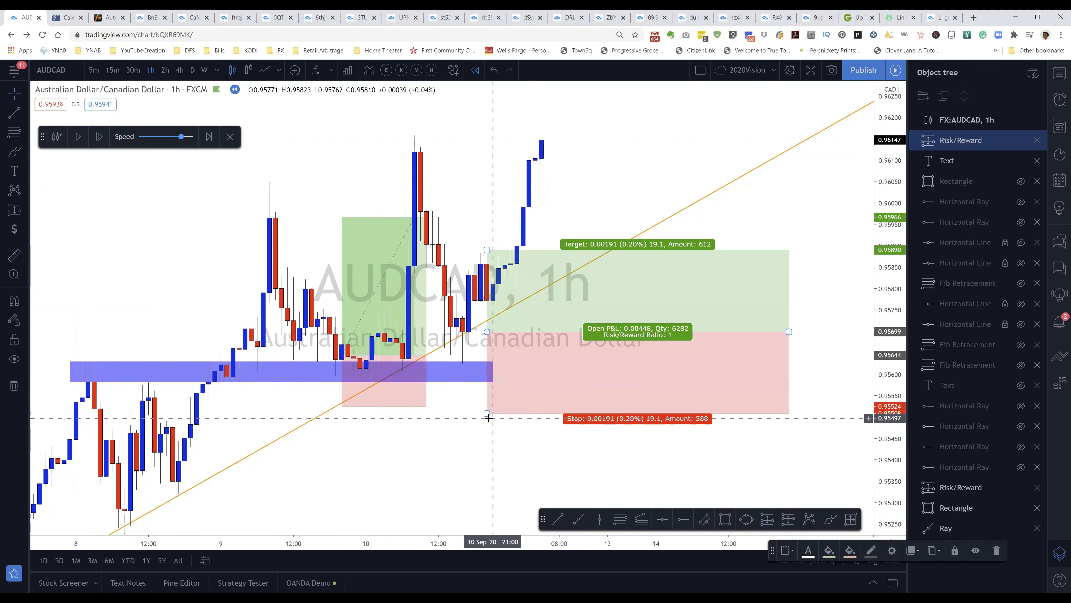
left_click_drag(485, 413, 477, 384)
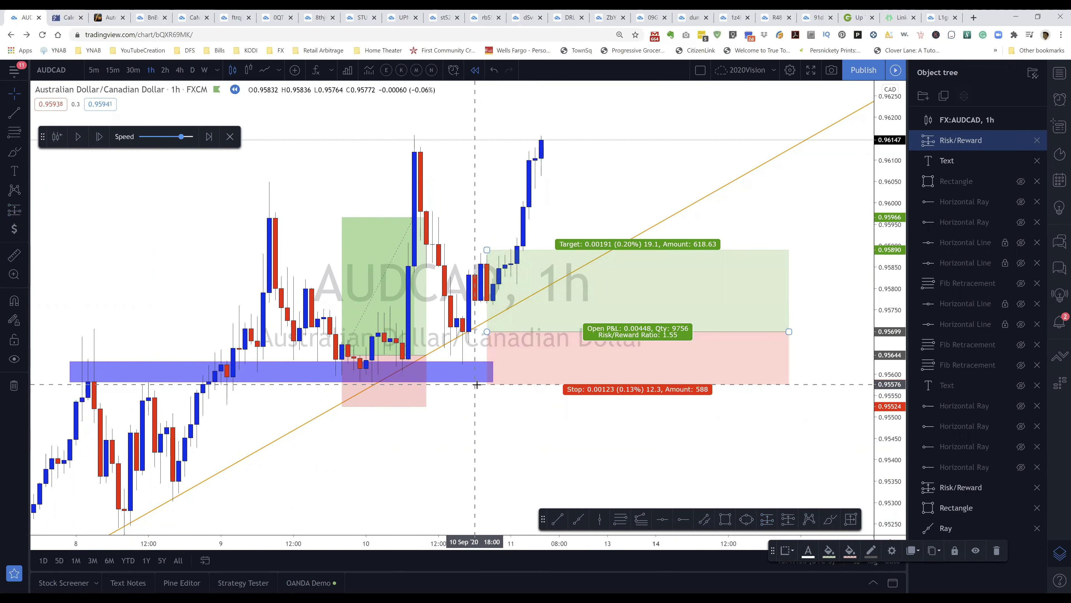
left_click_drag(486, 250, 480, 148)
left_click_drag(700, 327, 571, 321)
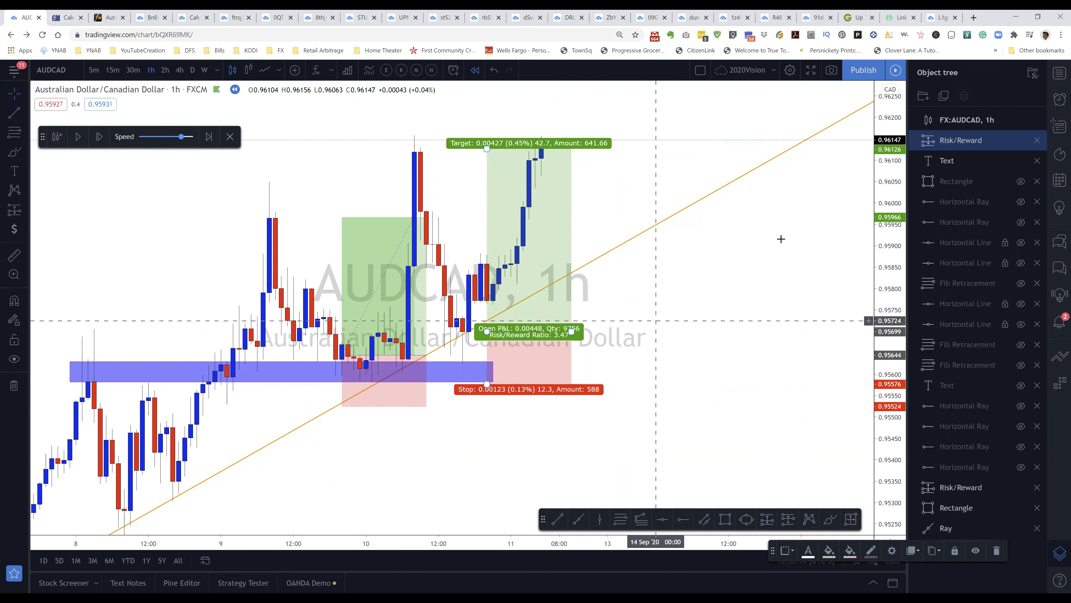
- Remove the Line chart type from the favourites and add it back
scroll(720, 325, "down", 5)
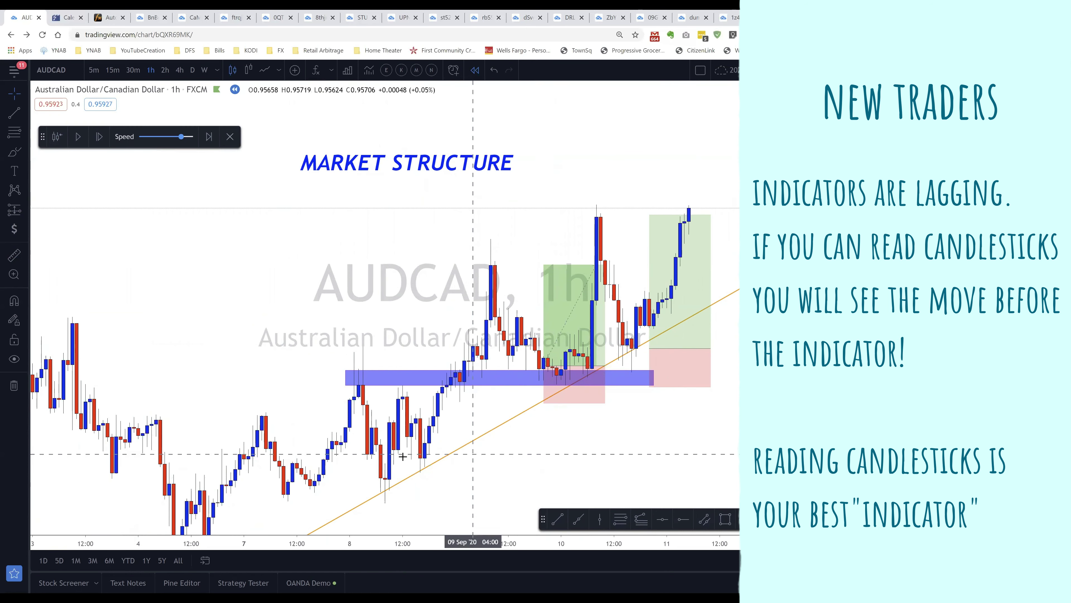
scroll(292, 354, "left", 5)
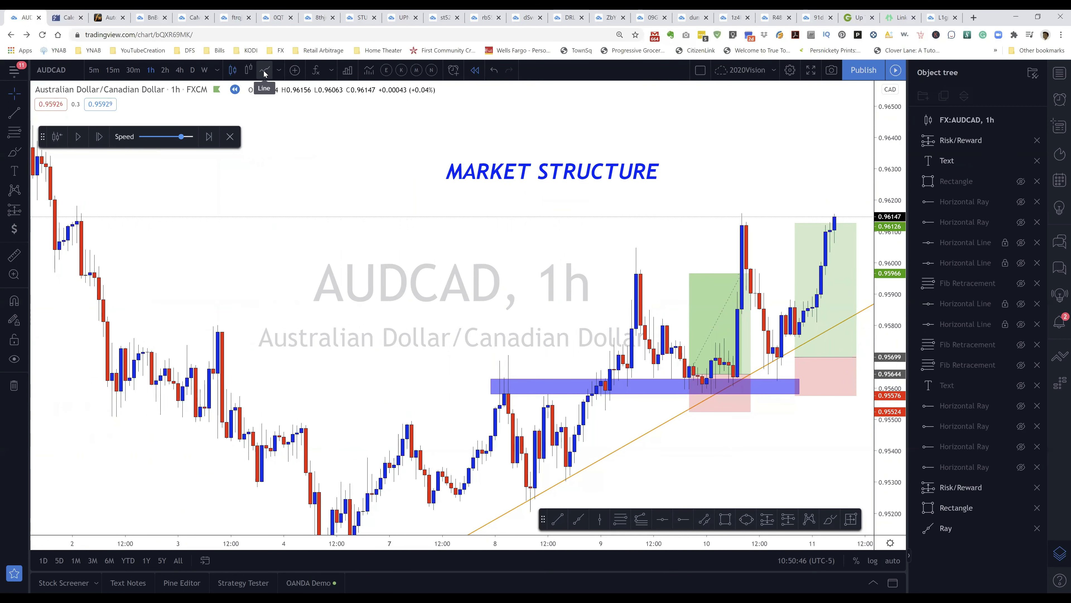
left_click(278, 70)
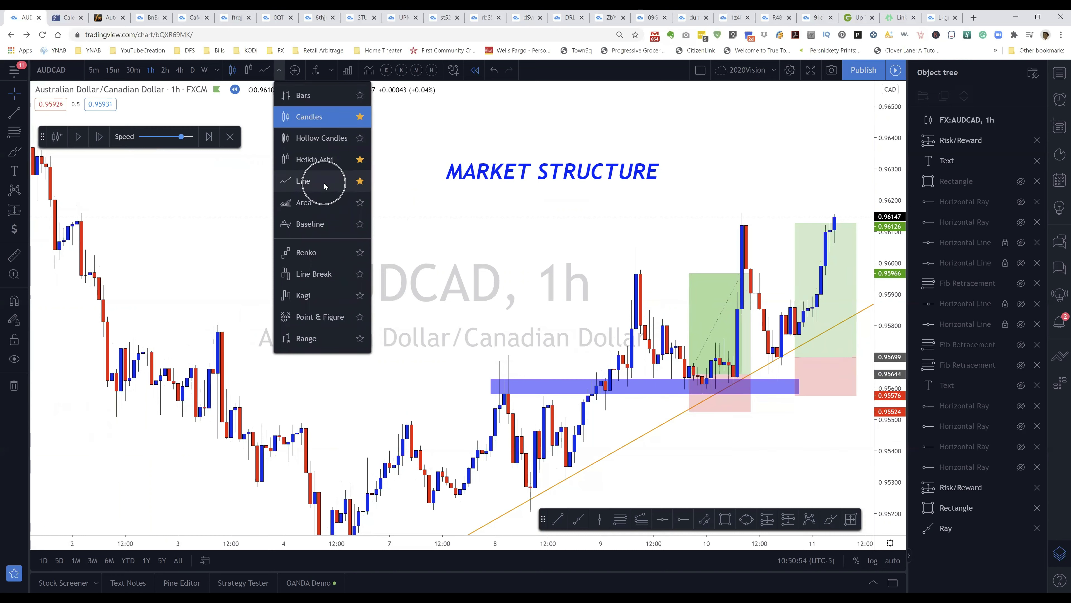
left_click(360, 181)
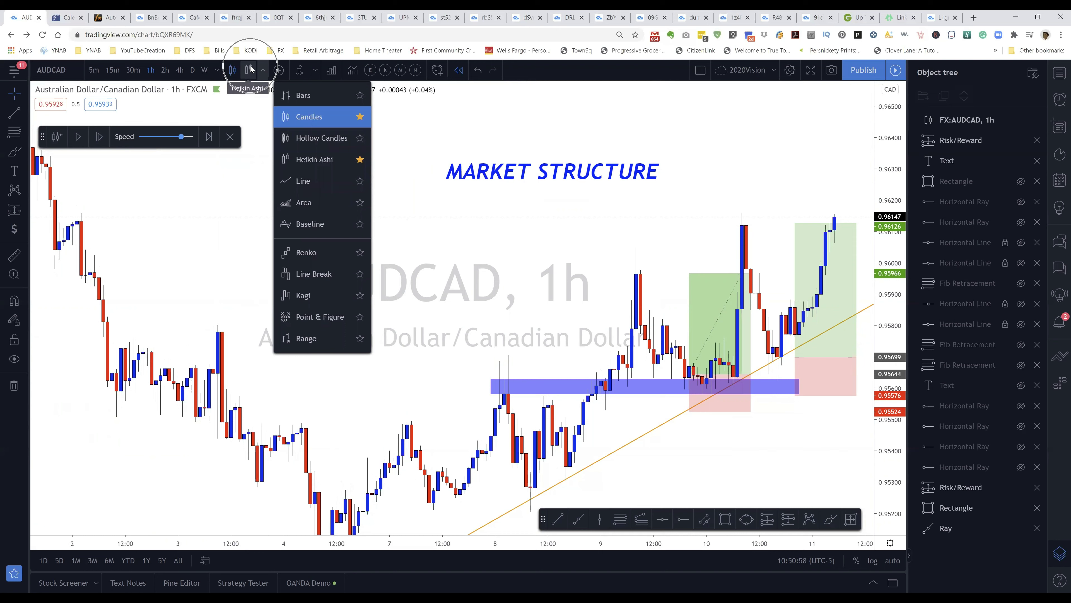
left_click(360, 182)
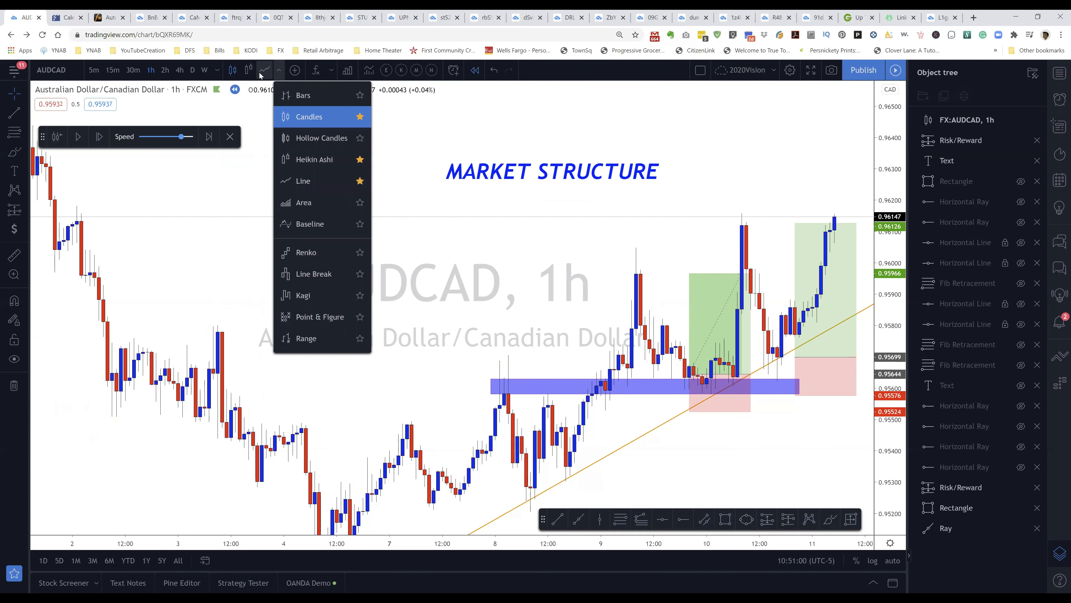
left_click(278, 70)
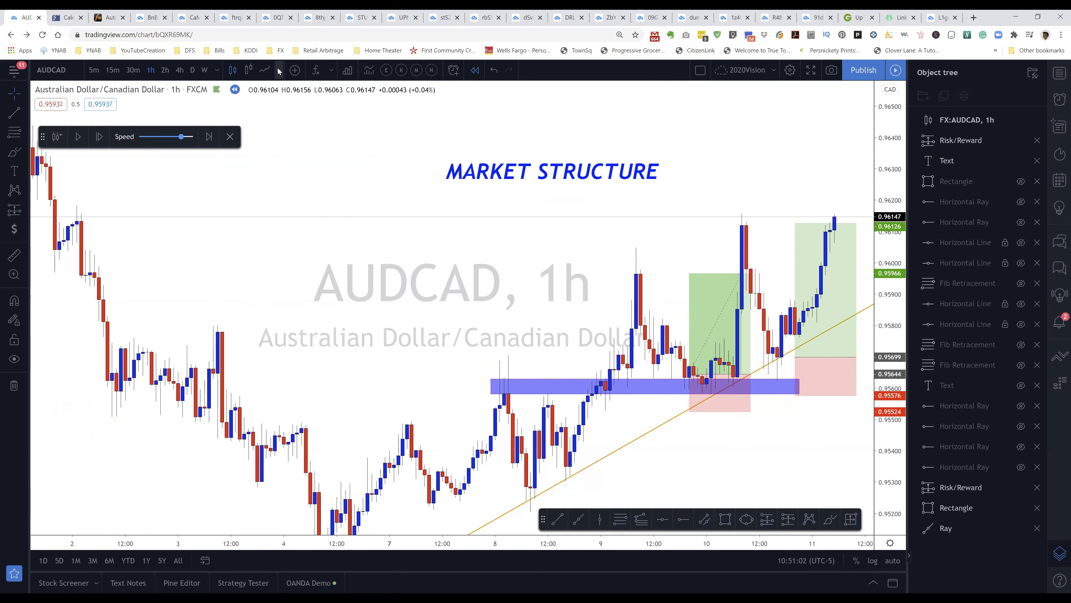
- Switch the chart to the Line type and brush circles around the 3 September peak, the 8 September peak and the blue zone's 10 September retest
left_click(279, 70)
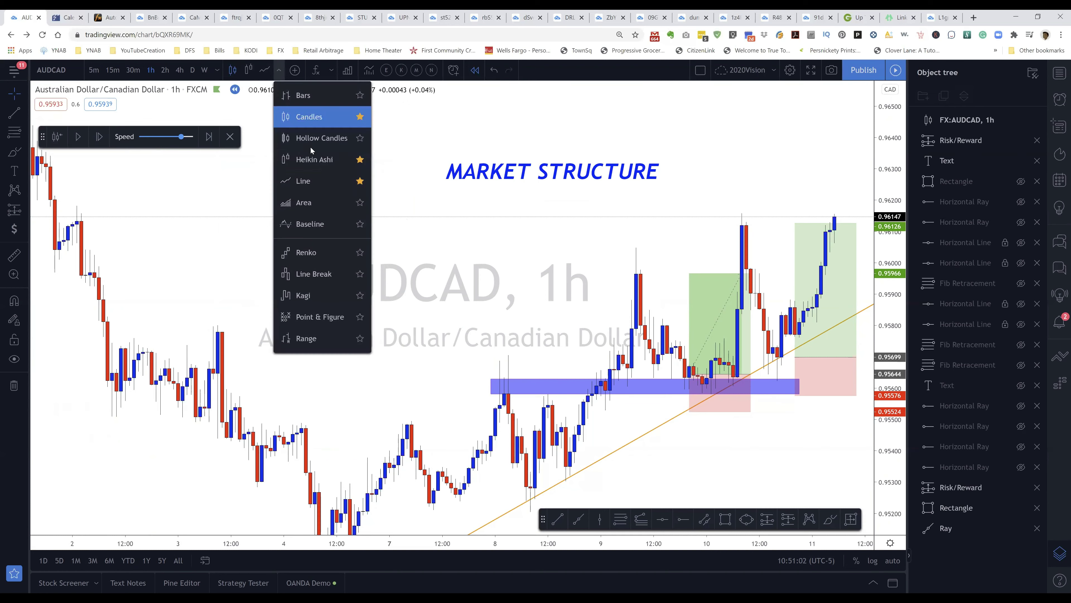
left_click(324, 180)
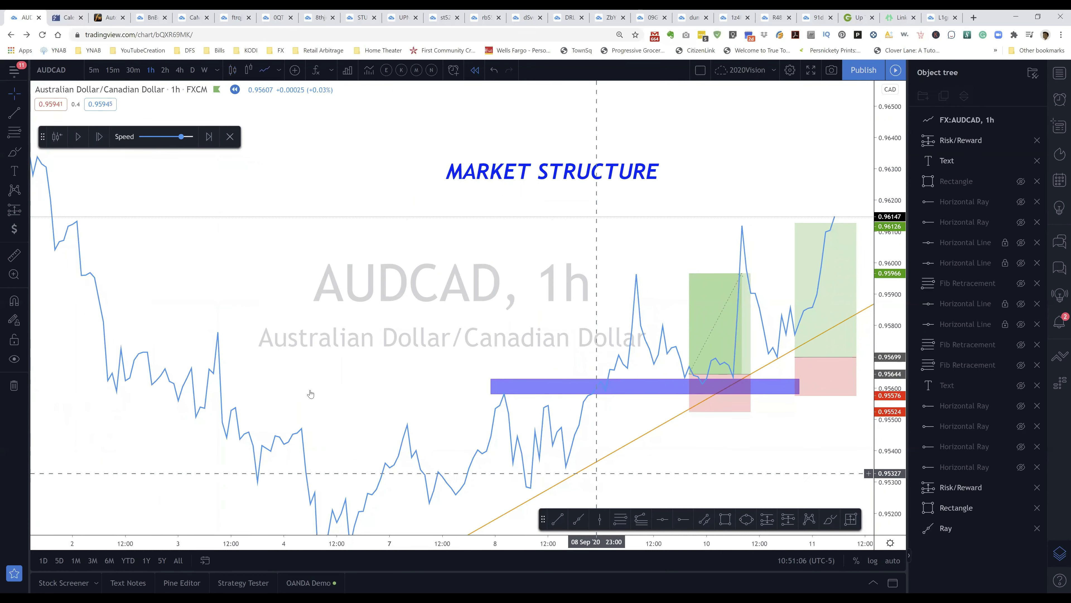
left_click(14, 152)
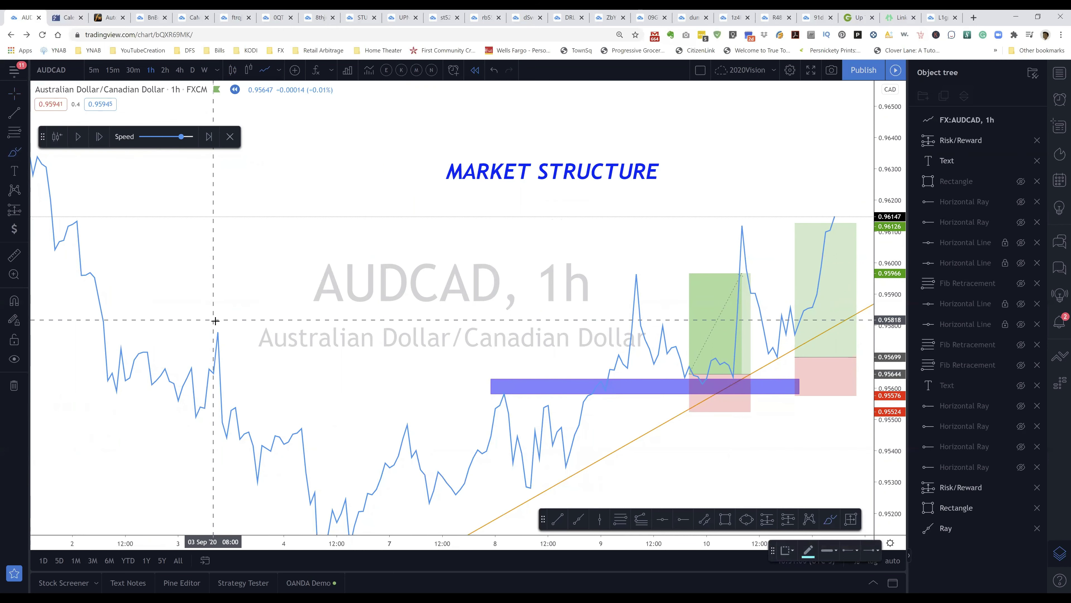
left_click_drag(216, 323, 222, 322)
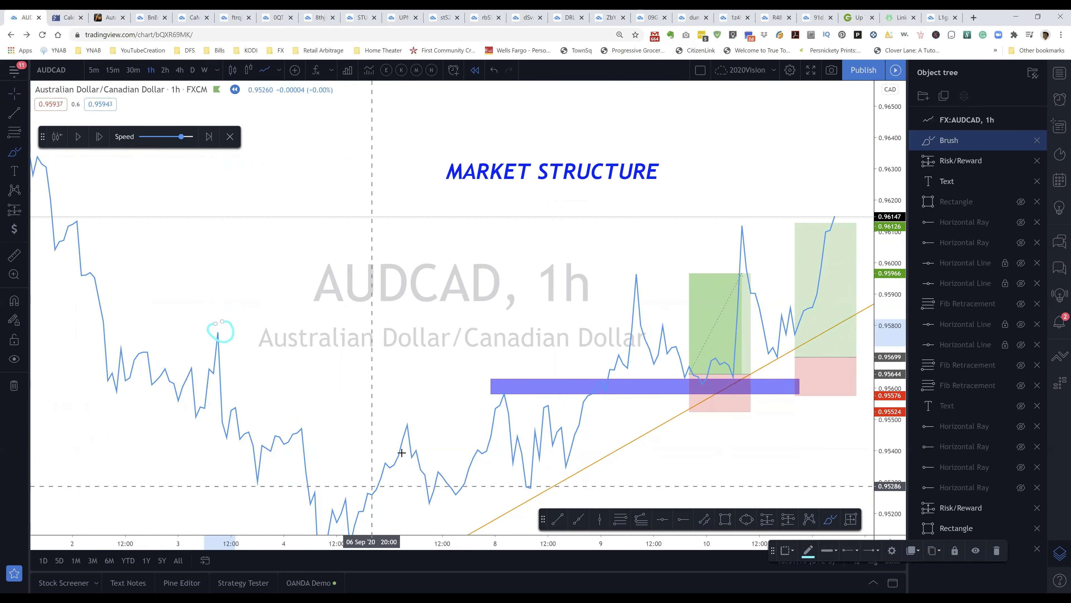
left_click_drag(505, 384, 502, 406)
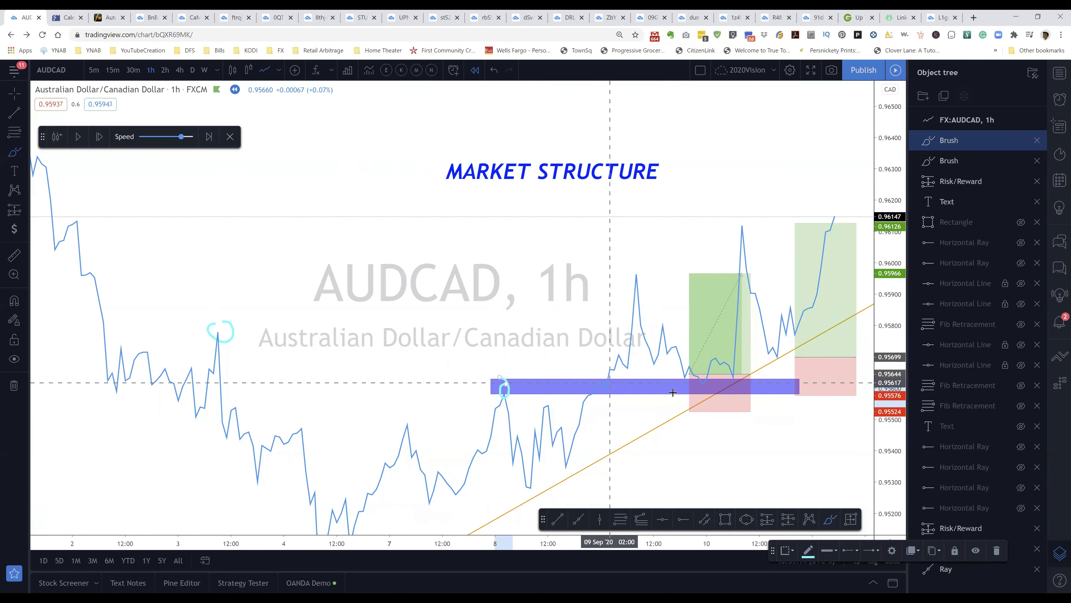
left_click(712, 395)
left_click_drag(694, 373, 708, 391)
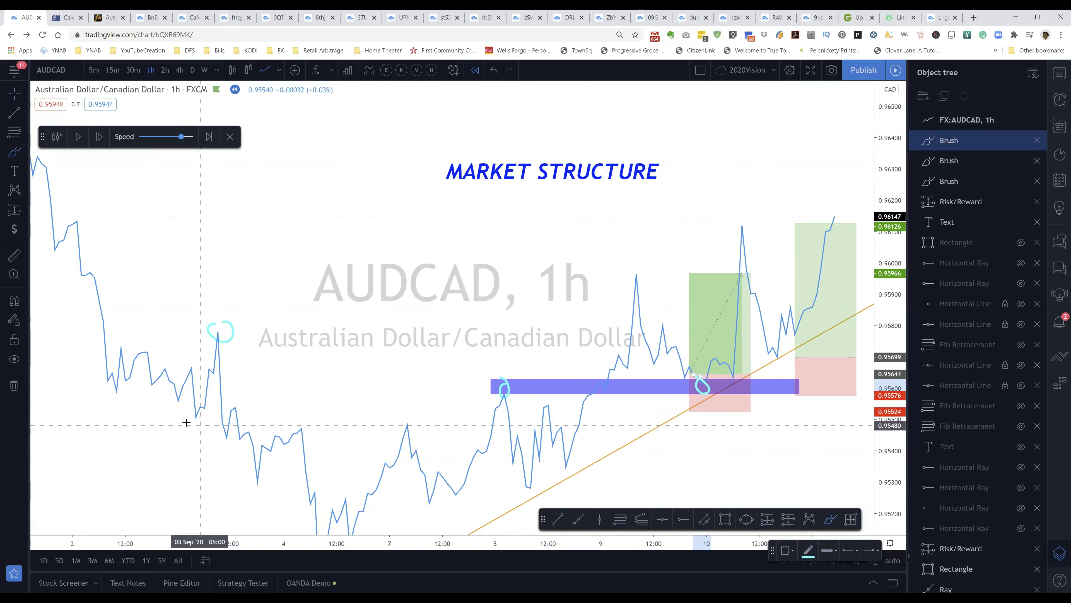
- Brush a roughly horizontal line near 0.955 from about 3 to 7 September, and undo it
mouse_move(168, 418)
left_mouse_down()
mouse_move(320, 429)
mouse_move(461, 423)
left_mouse_up()
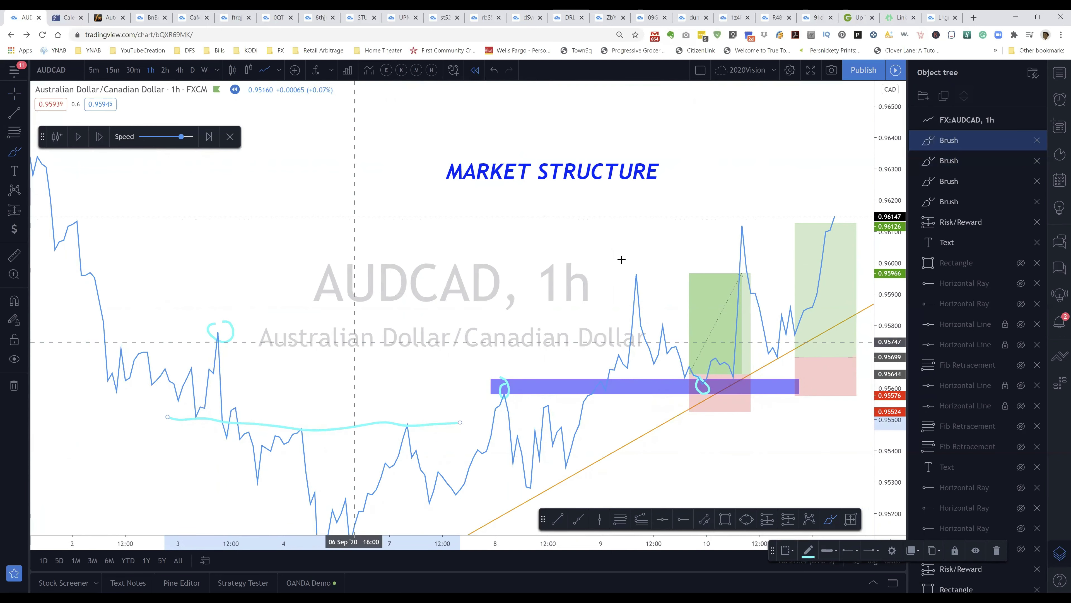
left_click(494, 70)
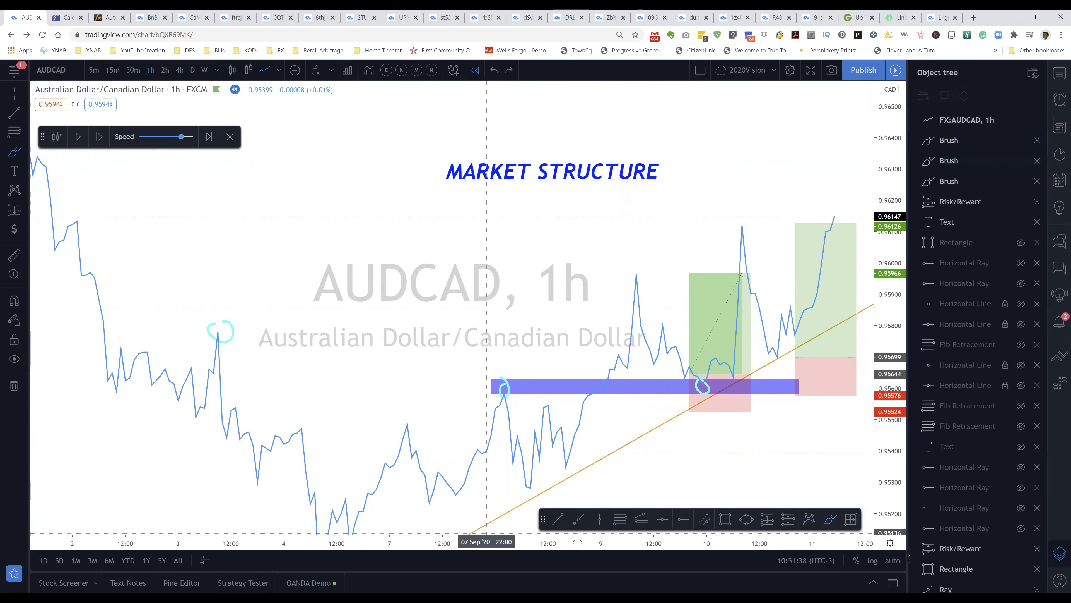
- Draw a thin rectangle zone from 2 September 22:00 at 0.95505 to 8 September 21:00 at 0.95480
key("alt+h")
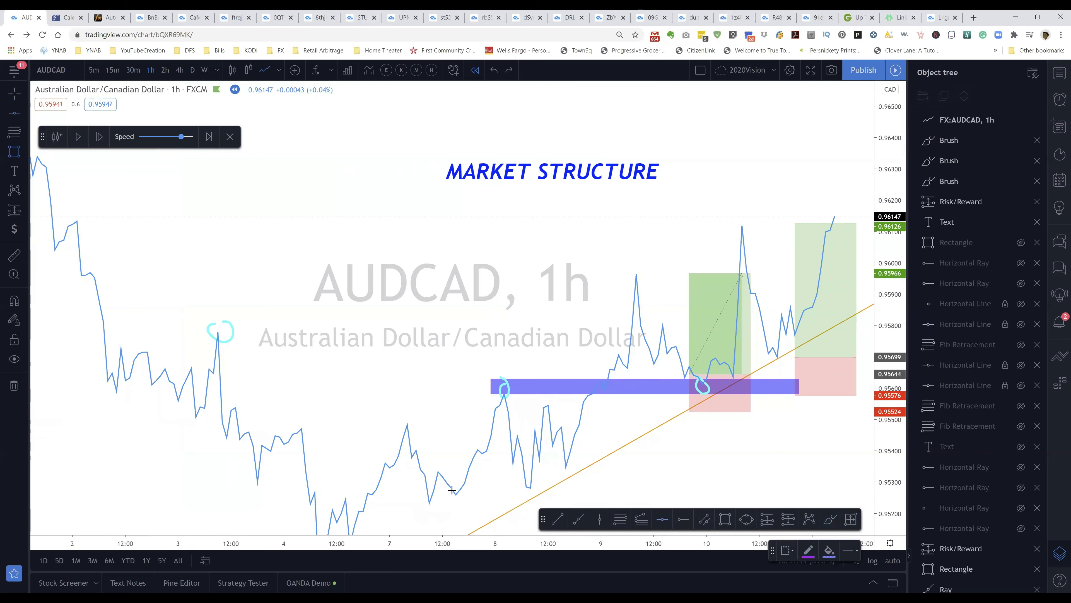
left_click(170, 417)
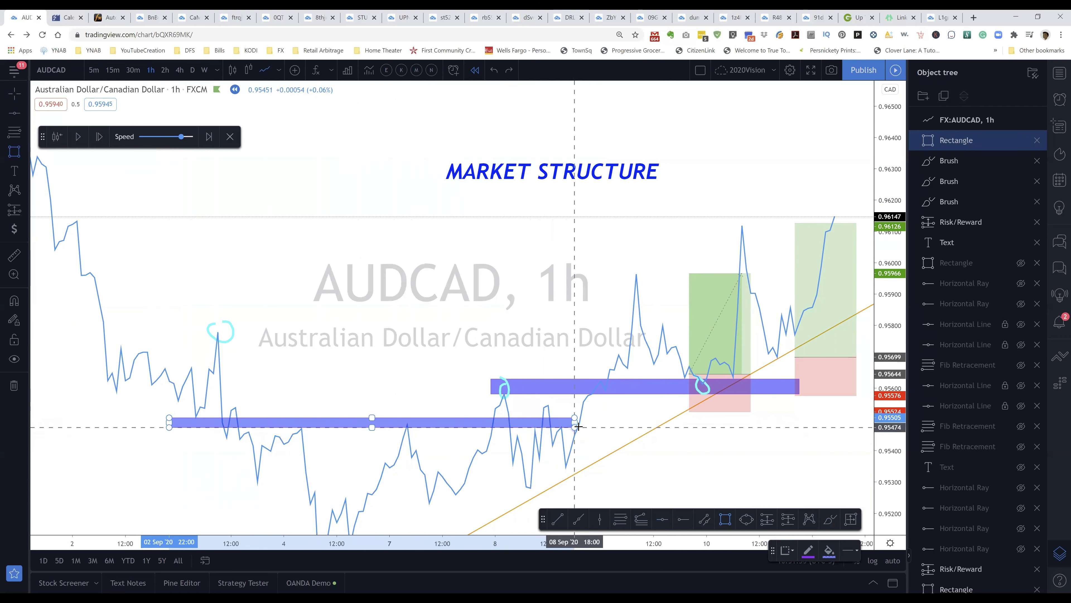
left_click(588, 425)
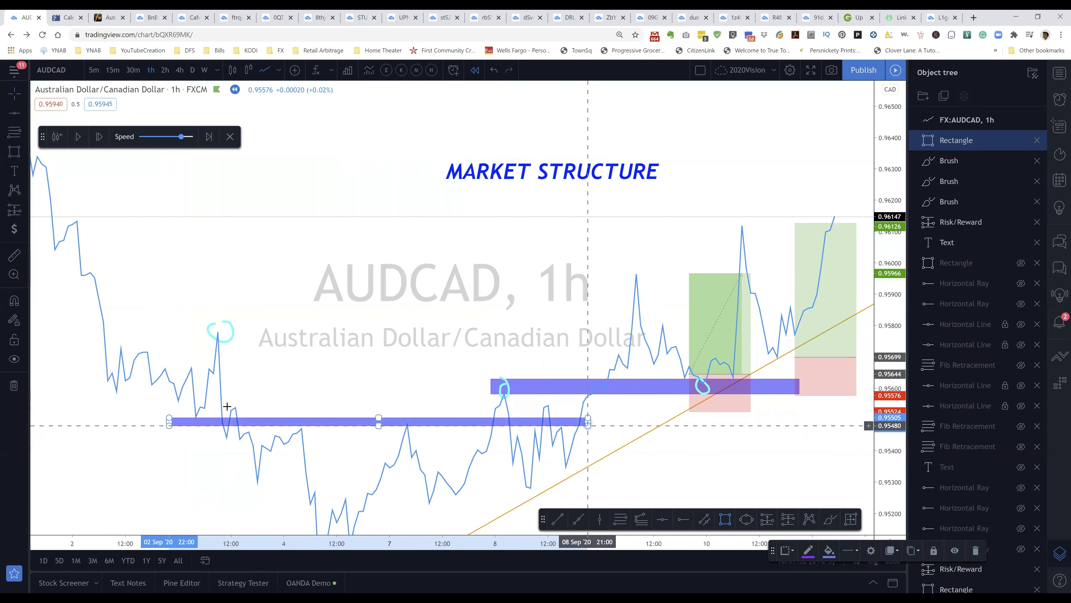
- Switch the chart to candles to compare the new zone, and undo the switch to return to the line view
left_click(233, 70)
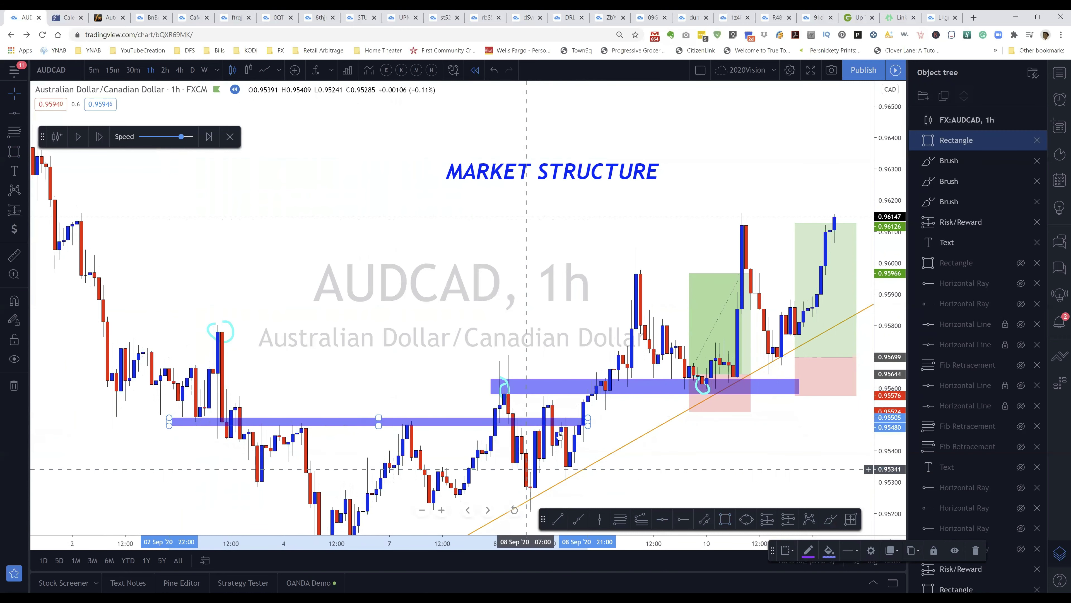
left_click(496, 70)
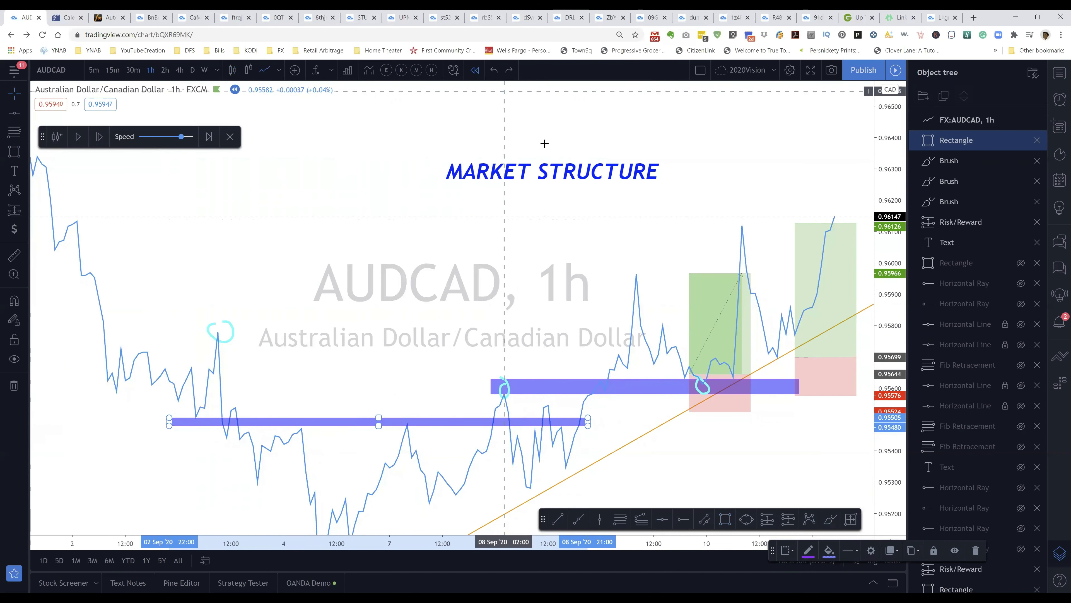
left_click_drag(502, 311, 291, 328)
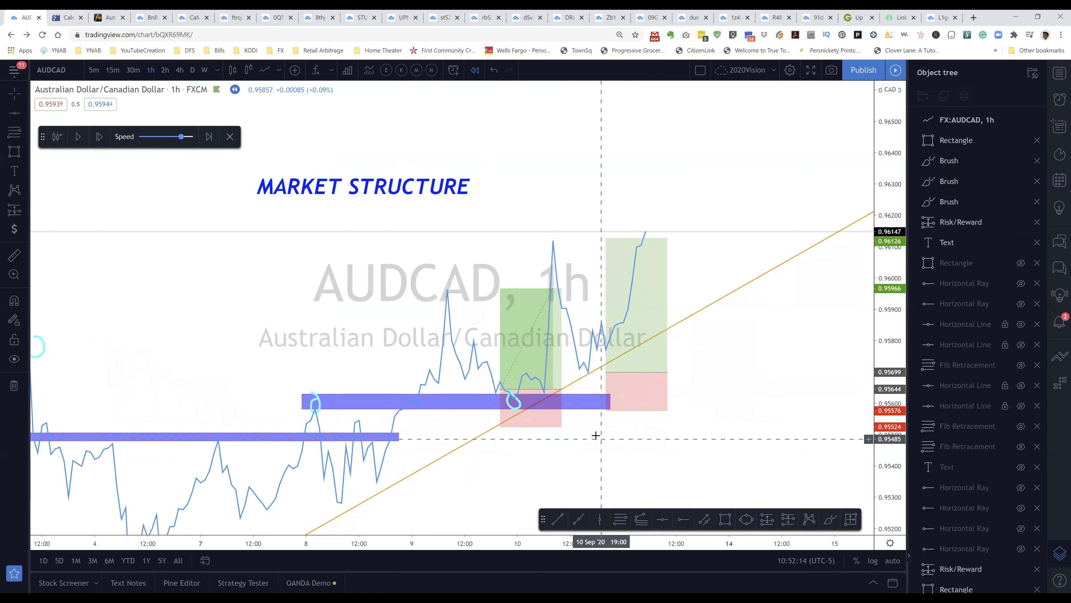
- Exit chart replay mode and switch the AUDCAD chart to the 15-minute timeframe
left_click(229, 137)
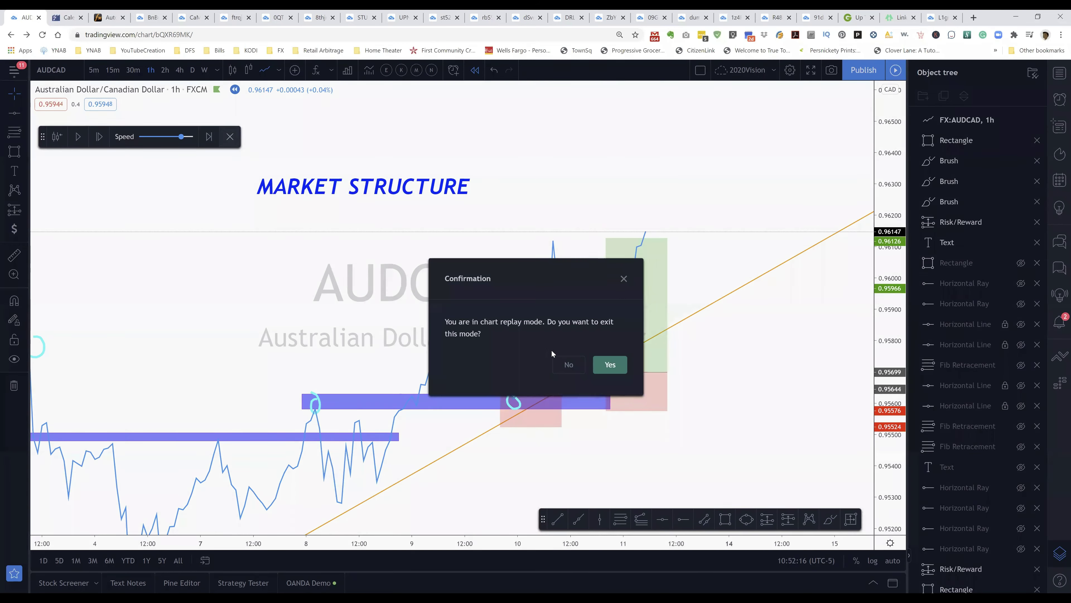
key("Return")
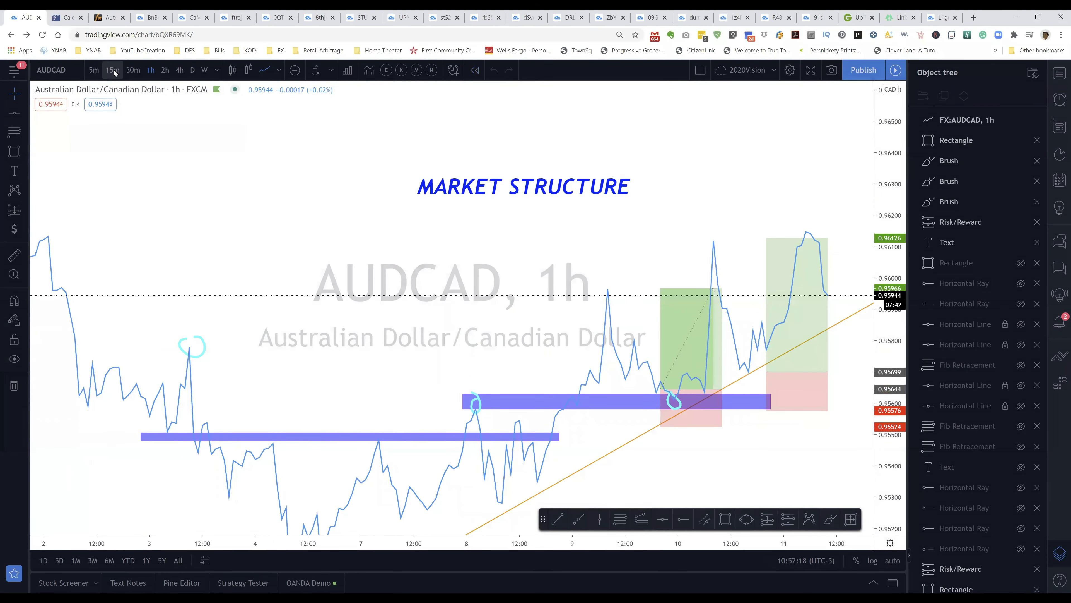
left_click(113, 71)
scroll(541, 400, "down", 2)
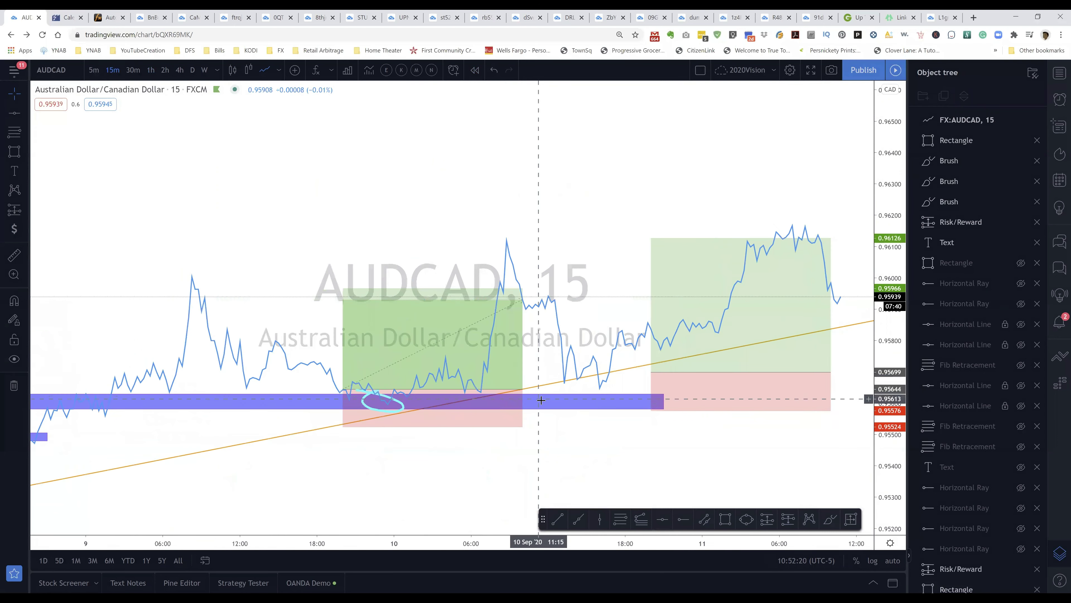
scroll(541, 399, "down", 2)
left_click(381, 401)
left_click(386, 362)
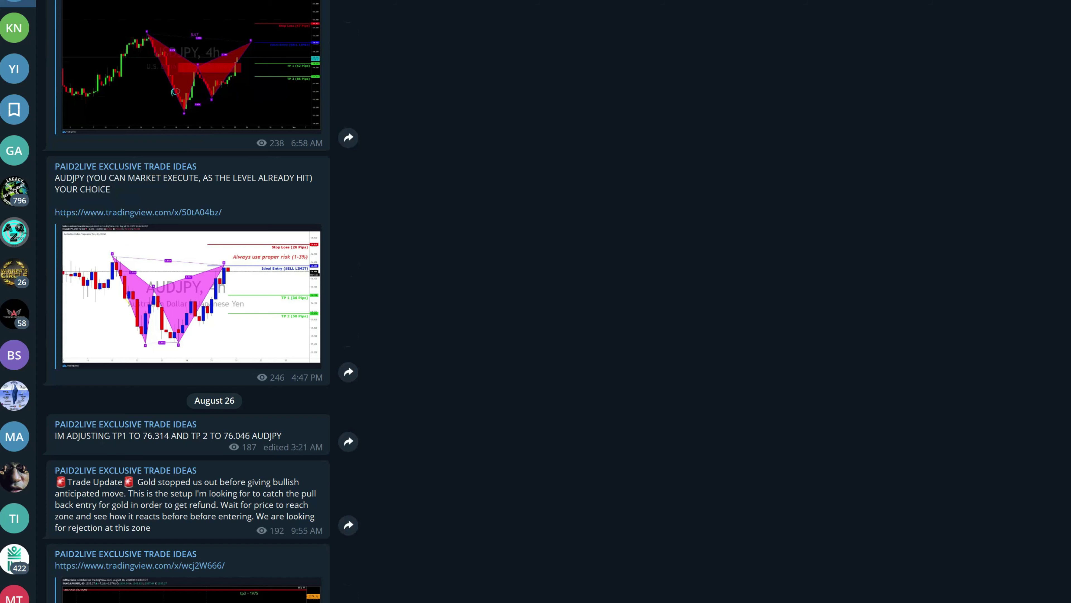
- Review the August posts in the PAID2LIVE EXCLUSIVE TRADE IDEAS channel and the tutorial units of the Now I Catch PIPs Forex Group on Facebook
scroll(188, 296, "up", 5)
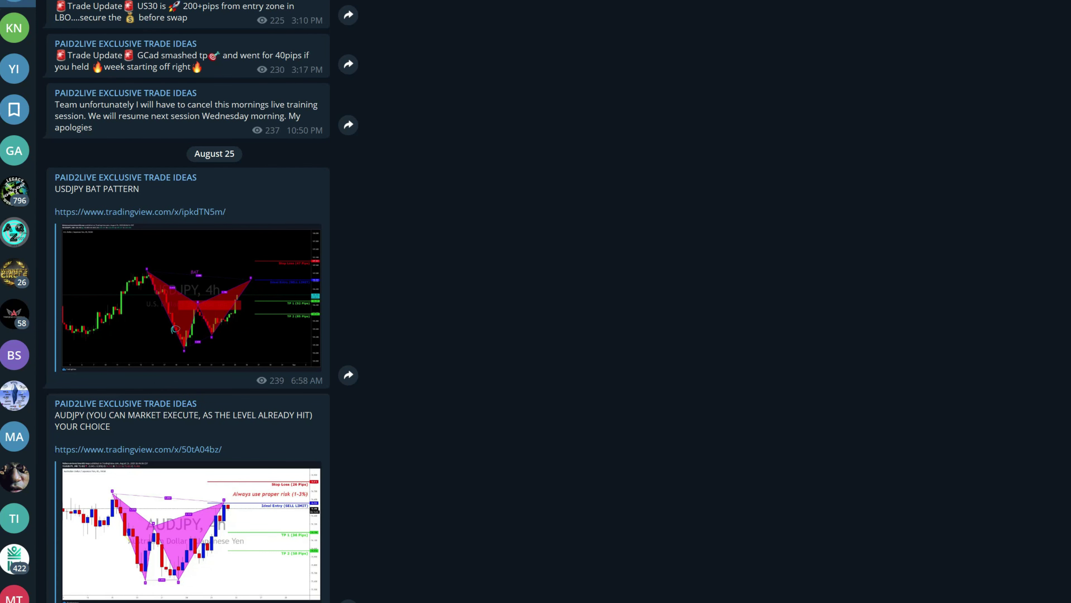
scroll(188, 296, "up", 5)
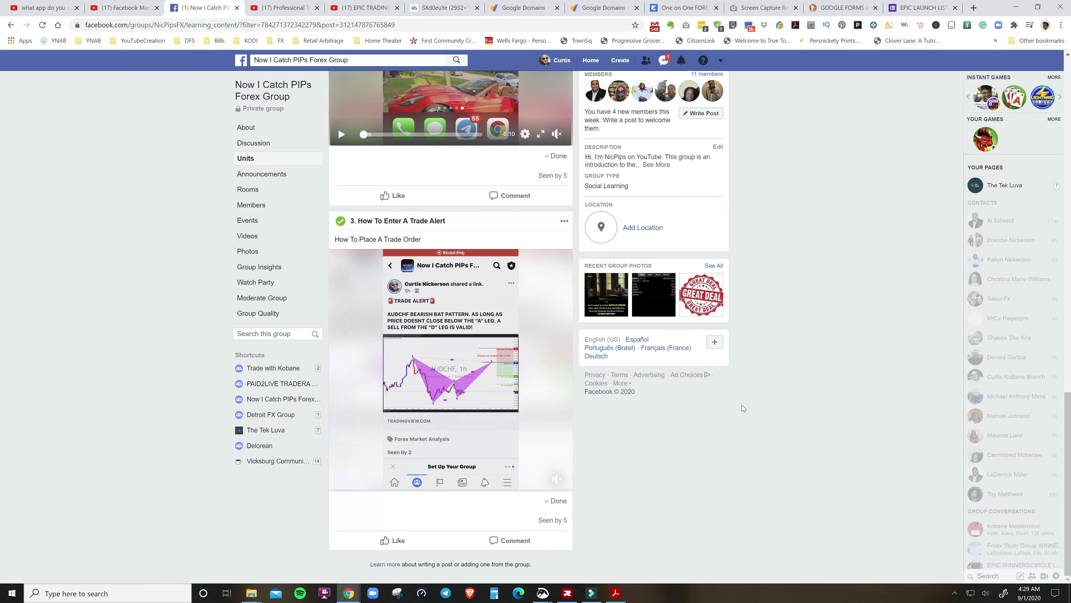
scroll(742, 406, "up", 10)
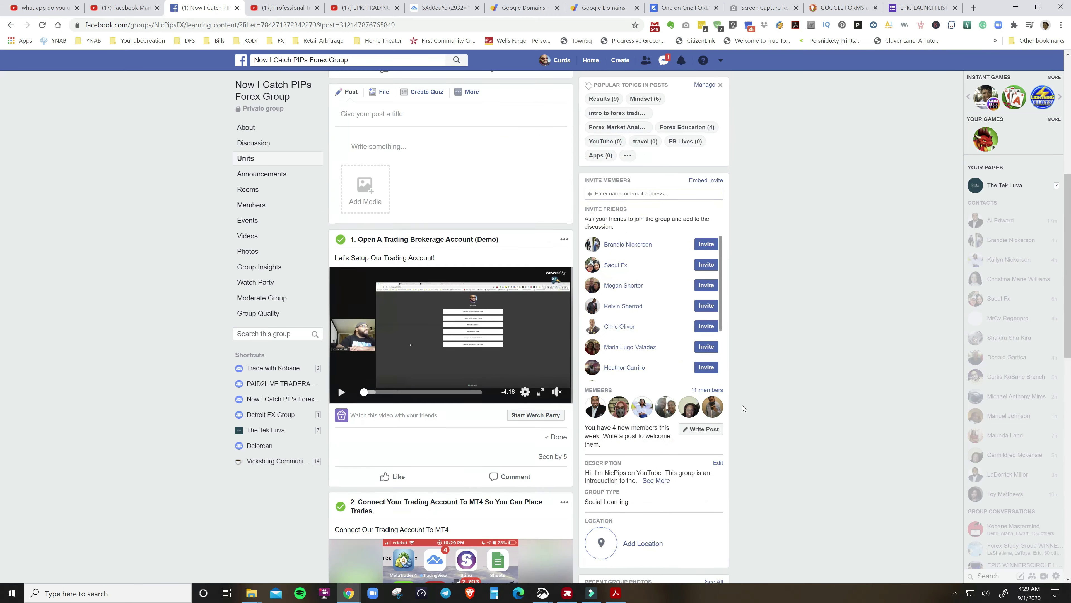
scroll(741, 404, "up", 5)
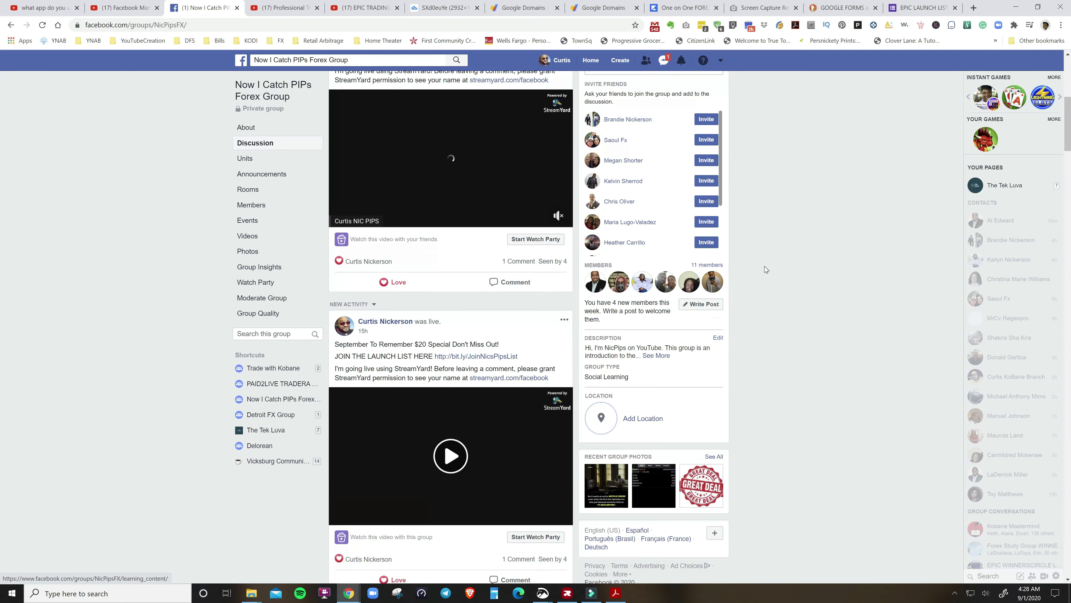
- Look through the discussion feed of the Now I Catch PIPs Forex Group for trade alerts, trade results and membership offers
scroll(765, 267, "down", 8)
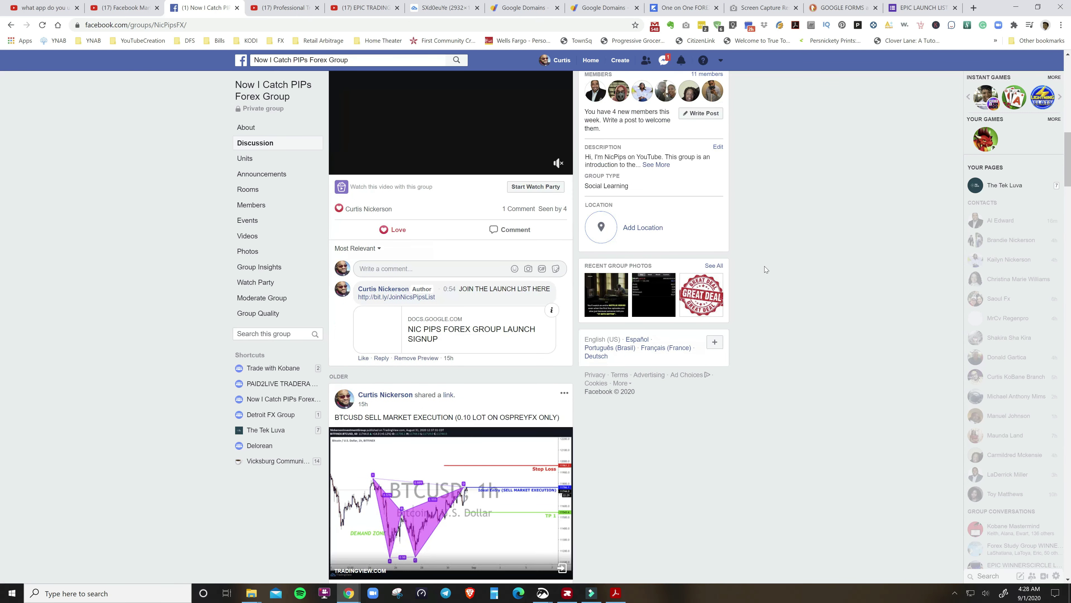
scroll(764, 267, "down", 5)
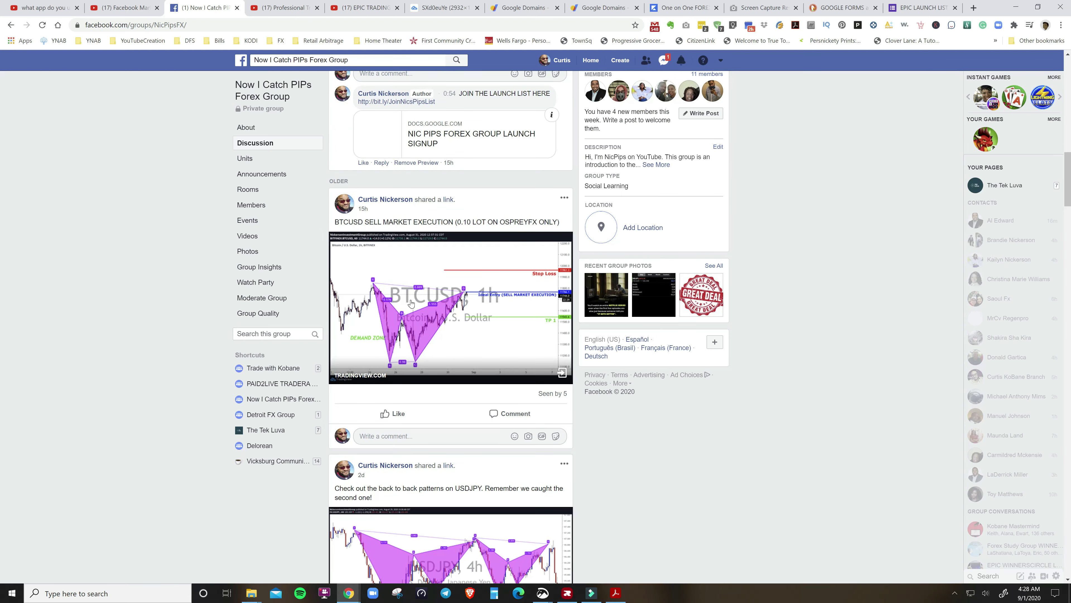
scroll(411, 302, "down", 5)
scroll(435, 342, "down", 2)
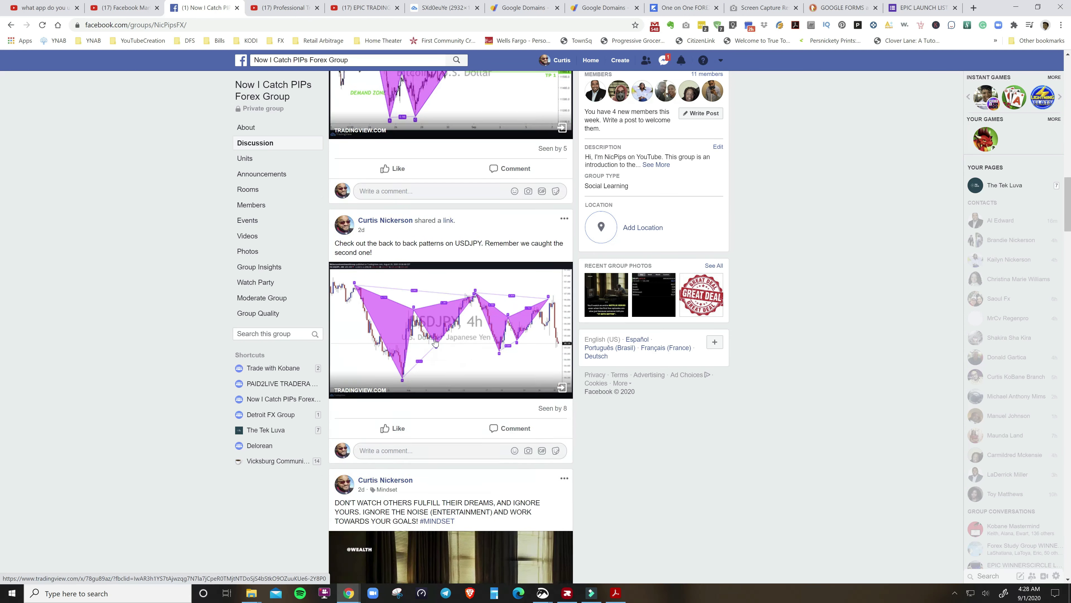
scroll(431, 382, "down", 5)
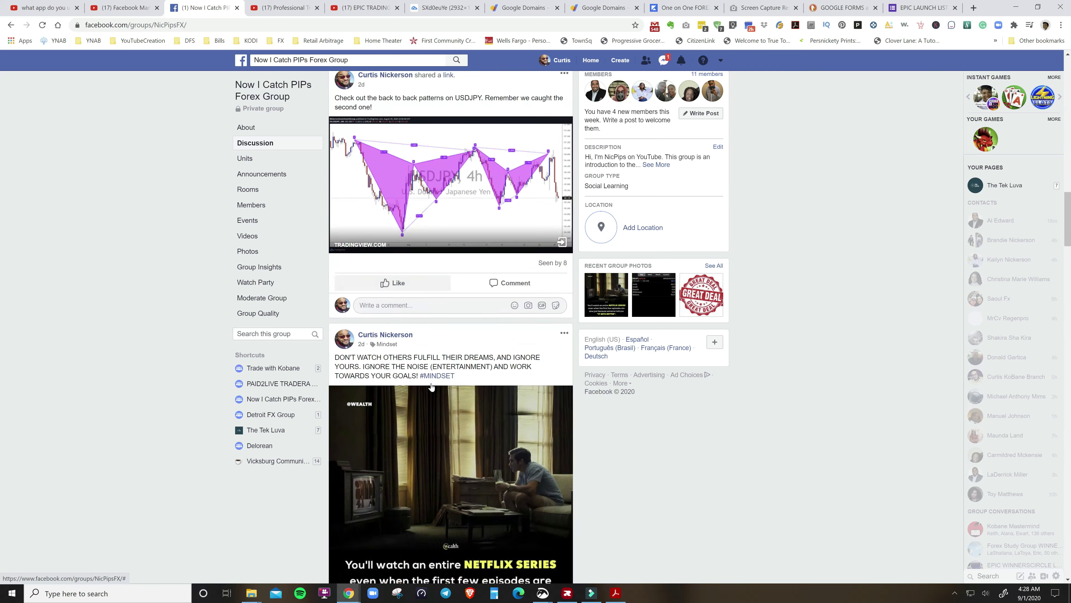
scroll(495, 427, "down", 6)
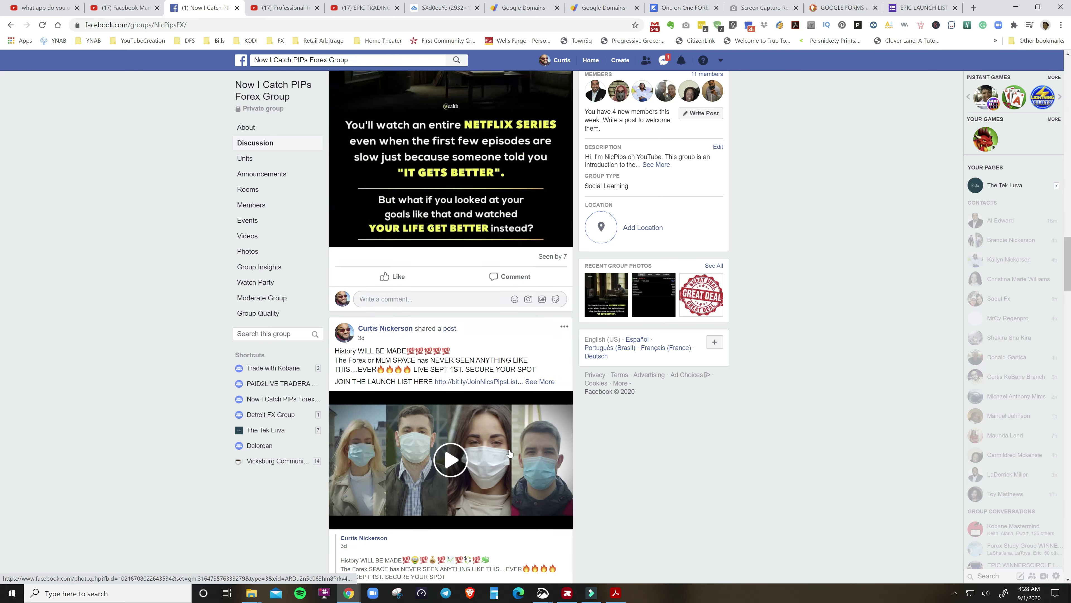
scroll(518, 452, "down", 6)
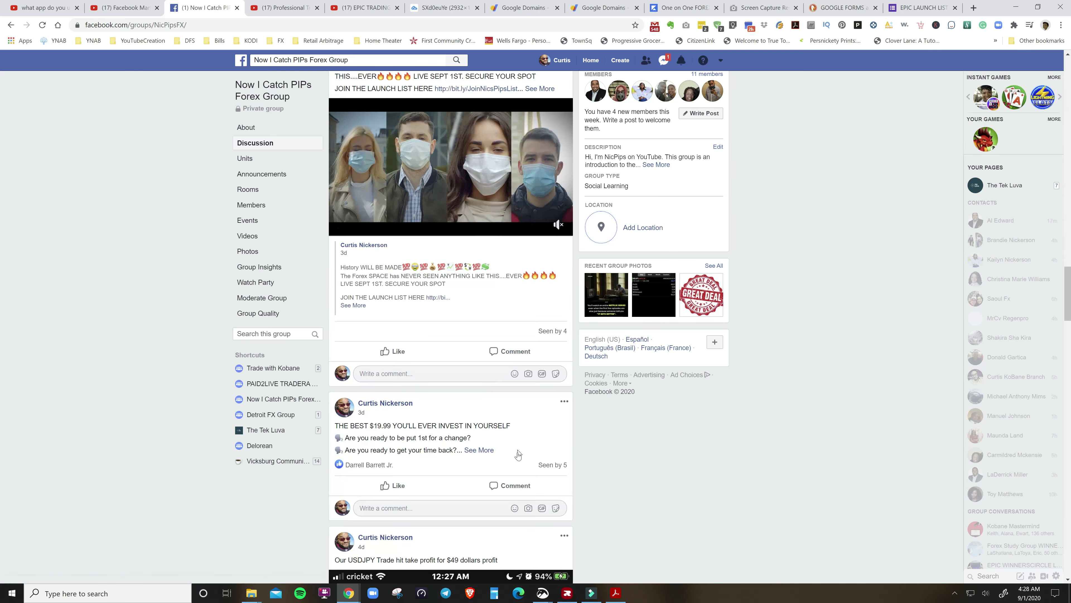
scroll(518, 455, "down", 5)
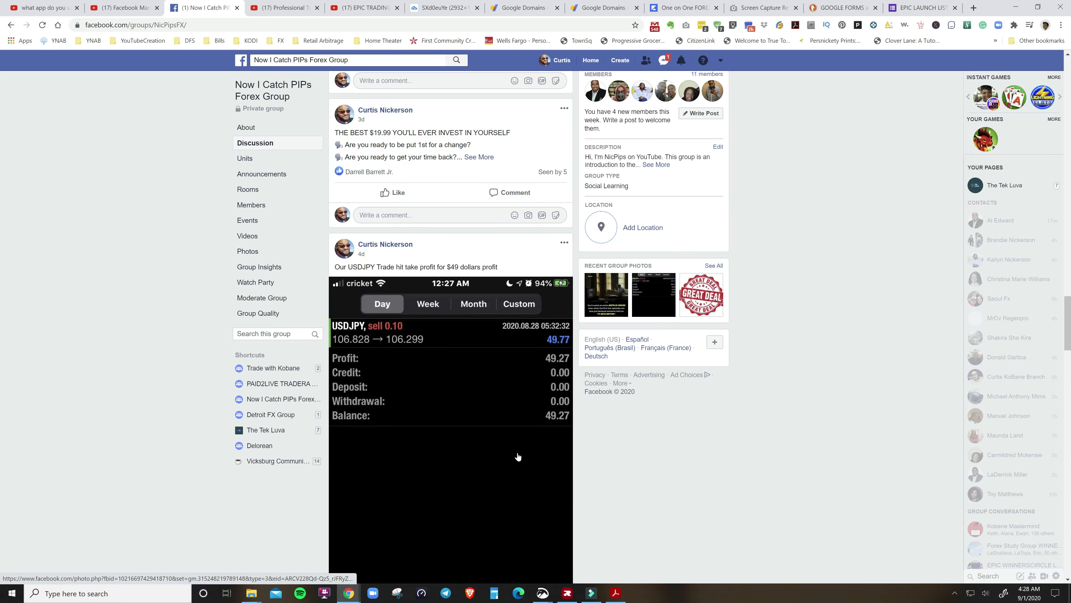
scroll(518, 457, "down", 5)
scroll(518, 456, "down", 4)
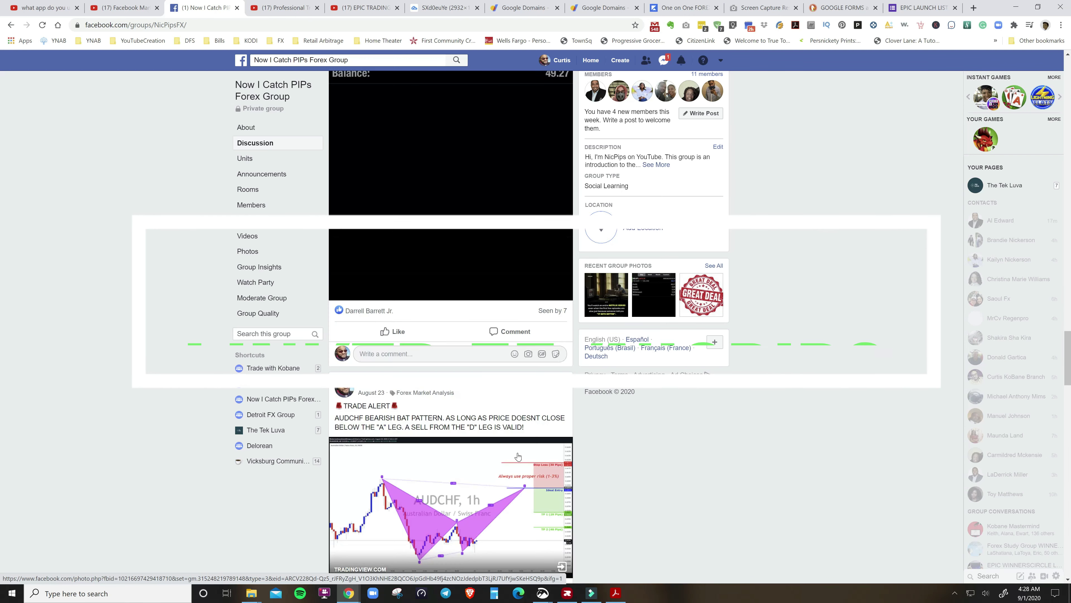
scroll(518, 457, "down", 5)
scroll(518, 457, "down", 5)
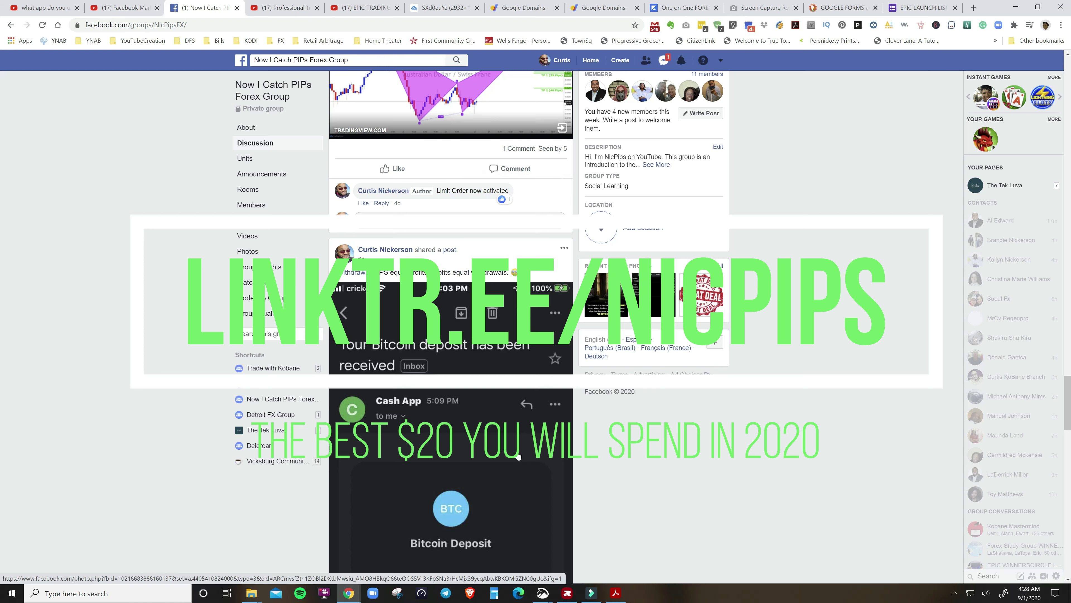
scroll(518, 455, "down", 4)
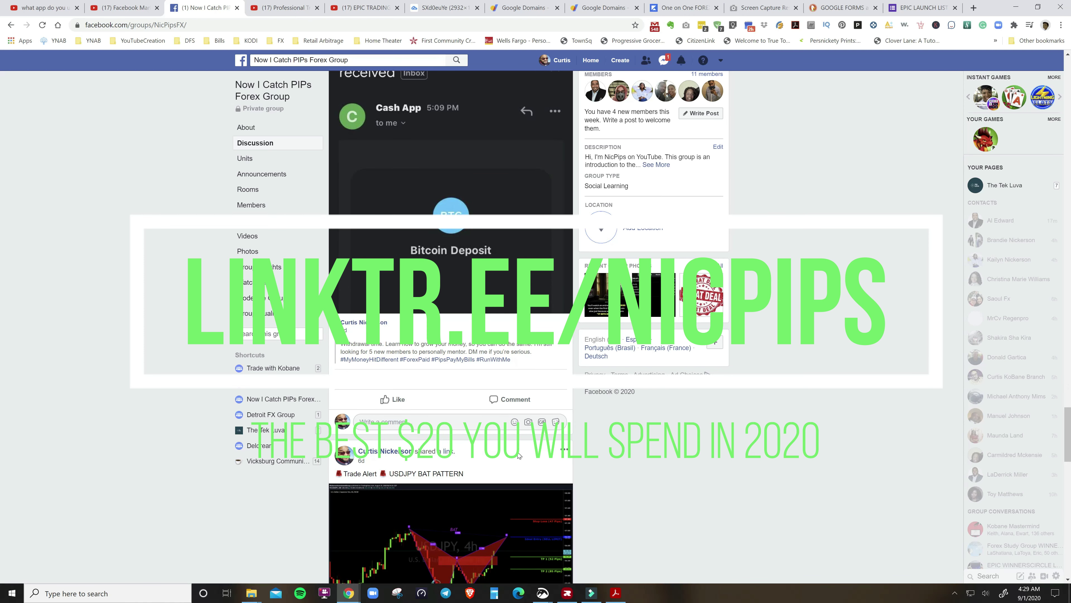
scroll(518, 455, "down", 4)
scroll(519, 455, "down", 2)
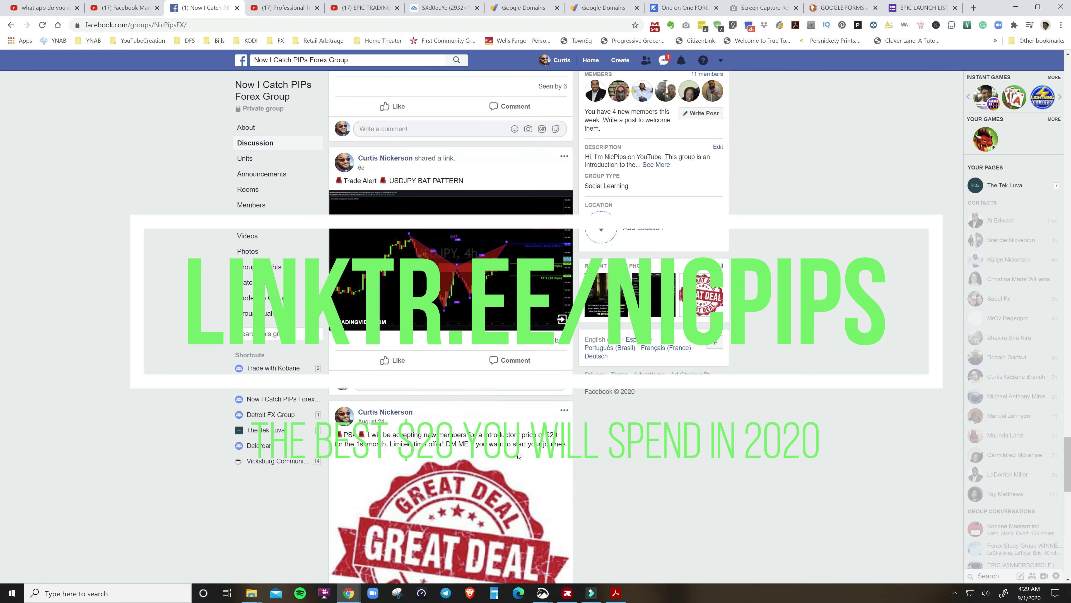
scroll(518, 454, "down", 4)
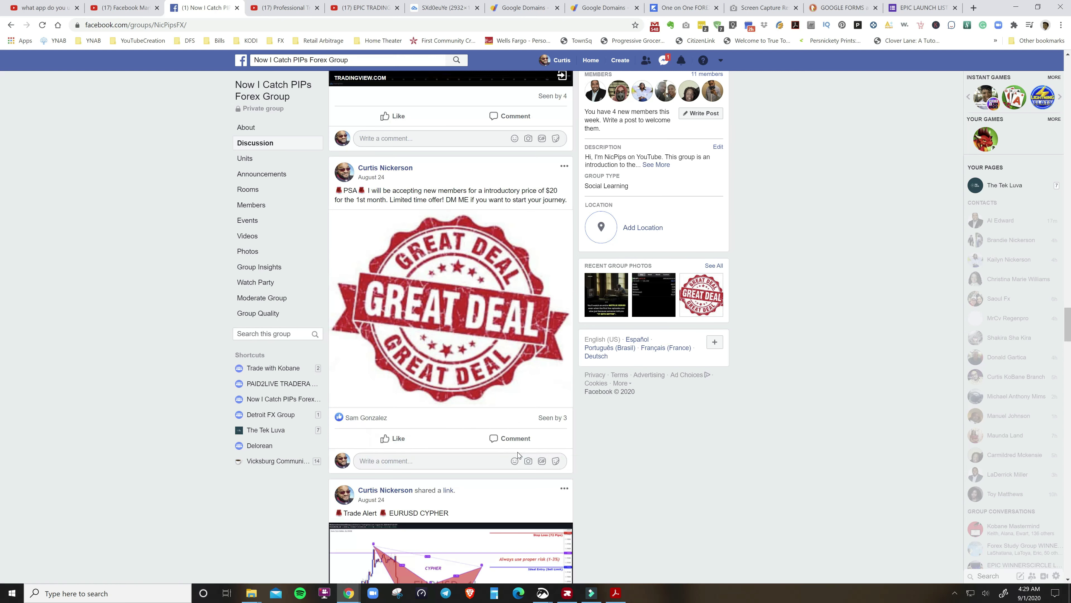
scroll(517, 452, "down", 7)
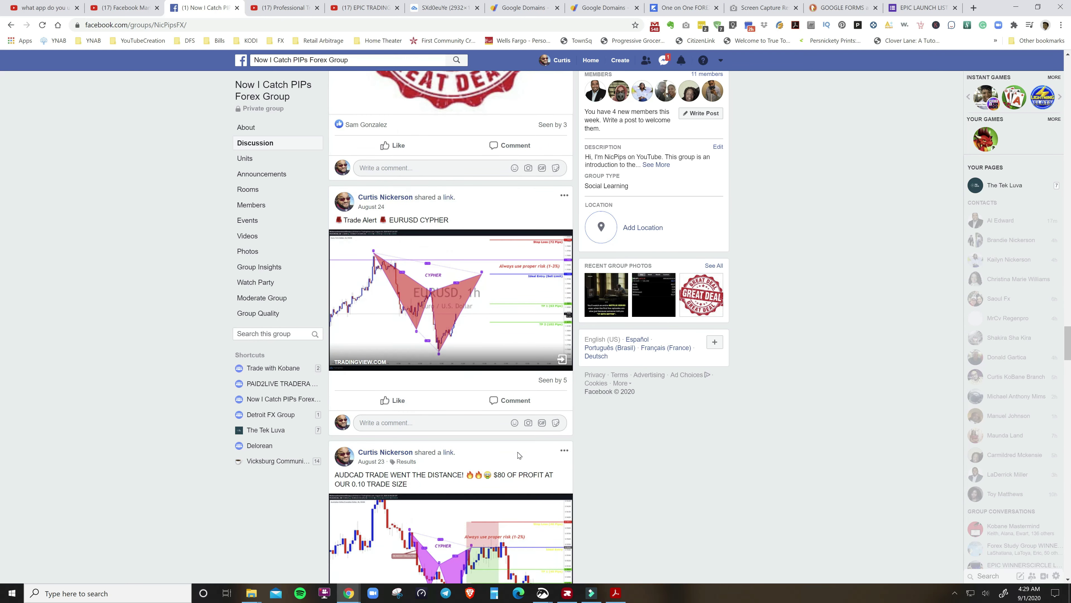
scroll(519, 455, "down", 7)
scroll(519, 455, "down", 3)
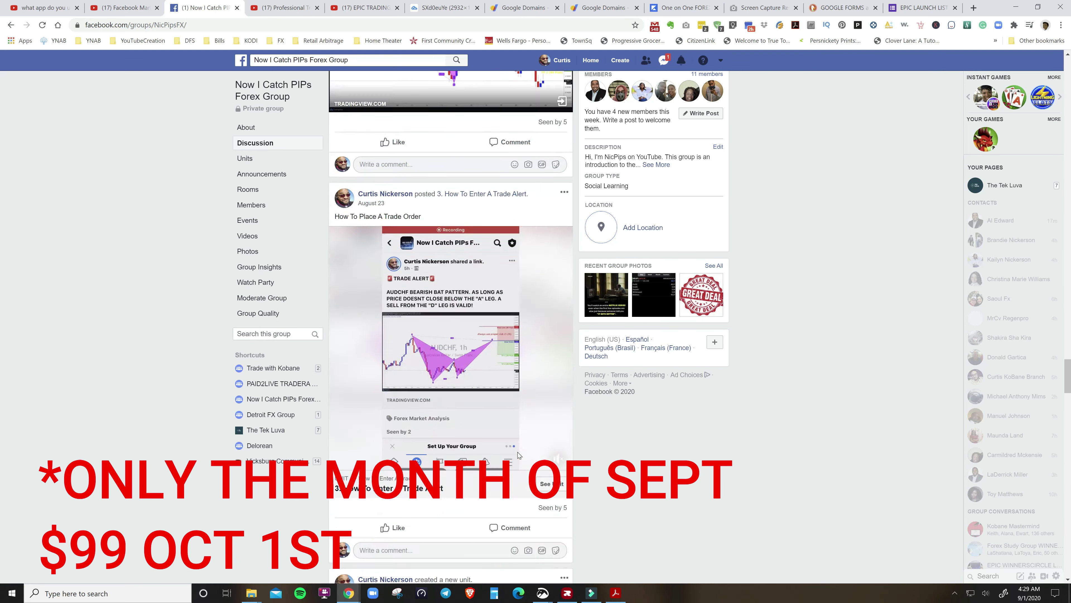
scroll(518, 453, "down", 1)
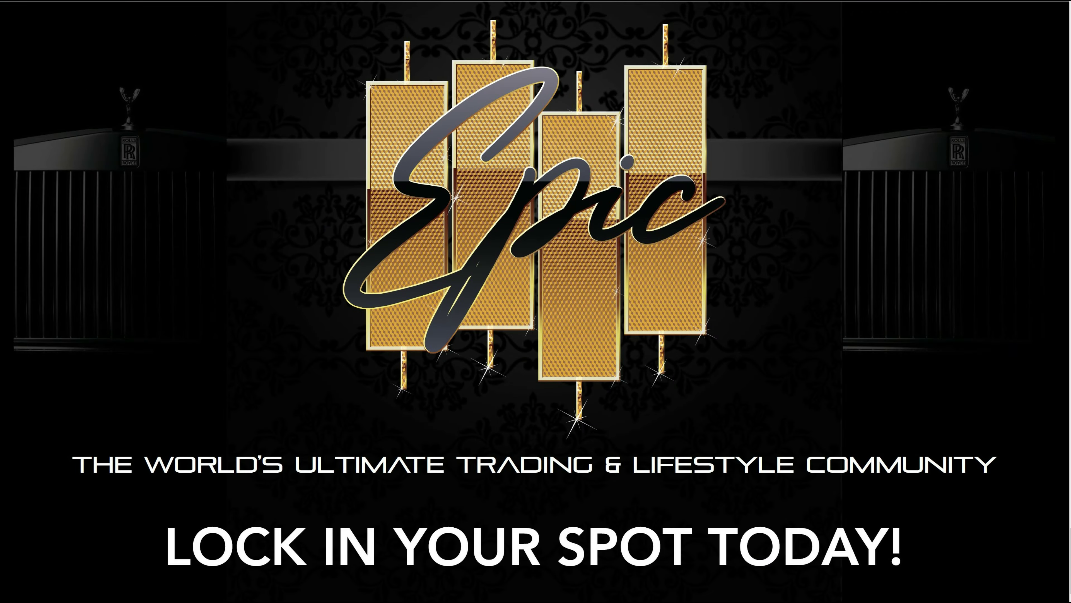